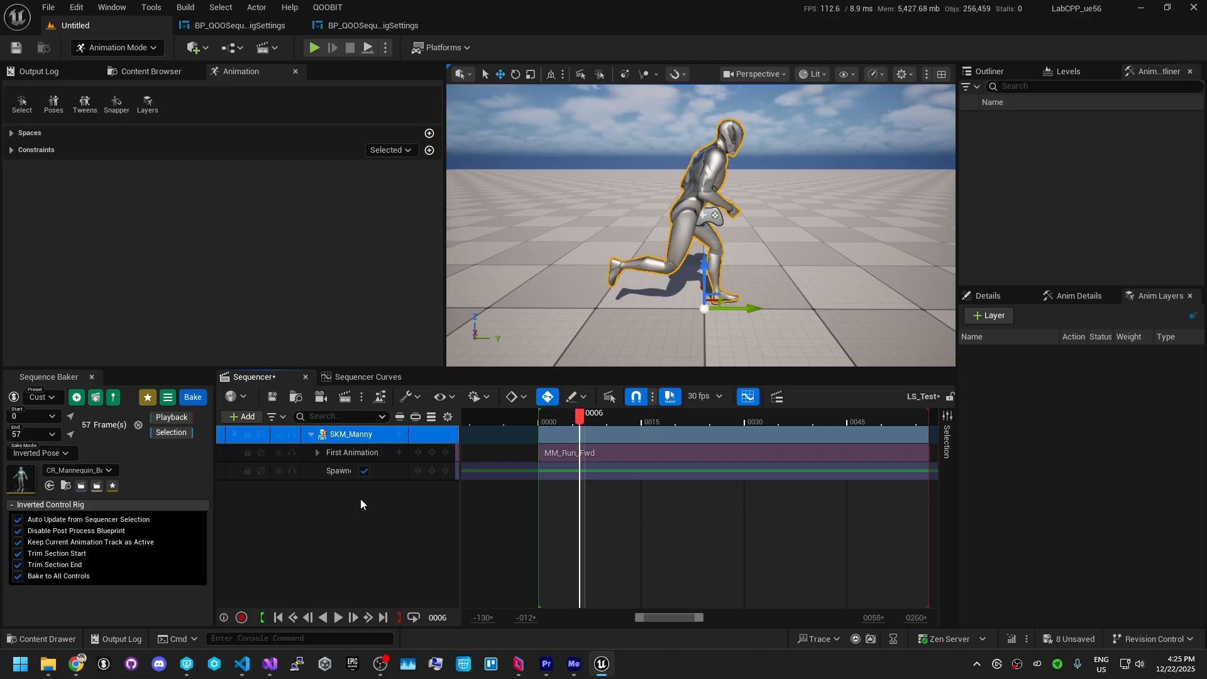
Step: Rename the First Animation track under SKM_Manny to Animation
click(349, 457)
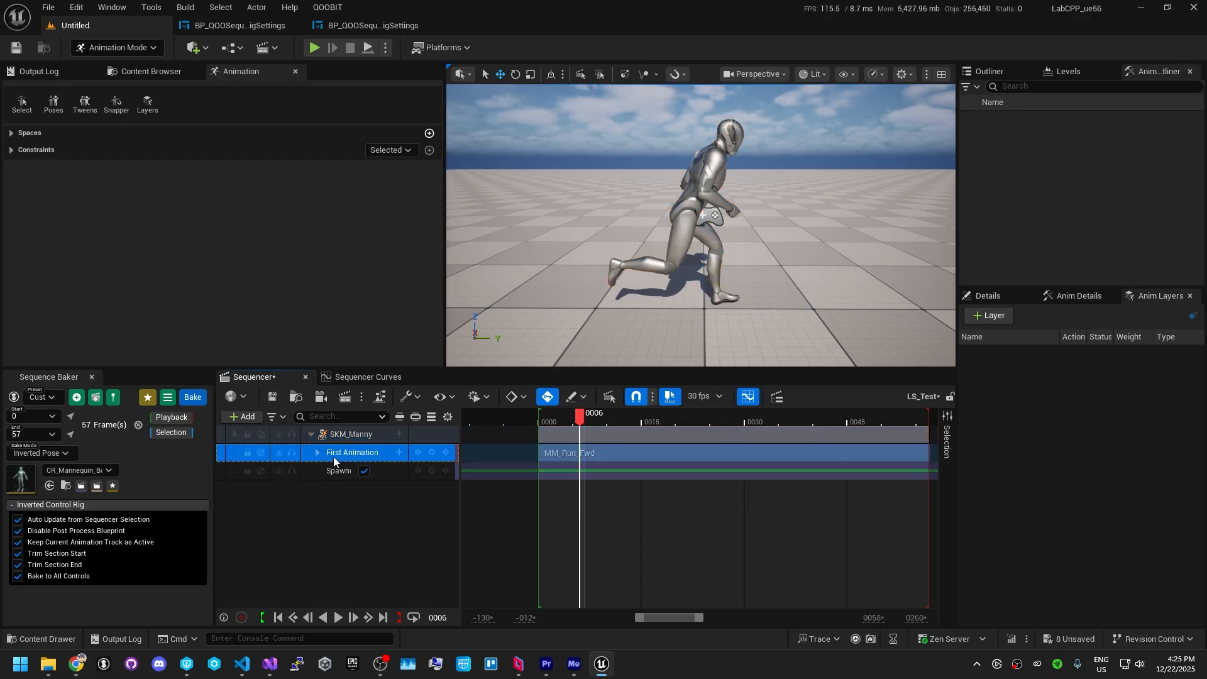
double_click(333, 454)
text(Animation)
key(Return)
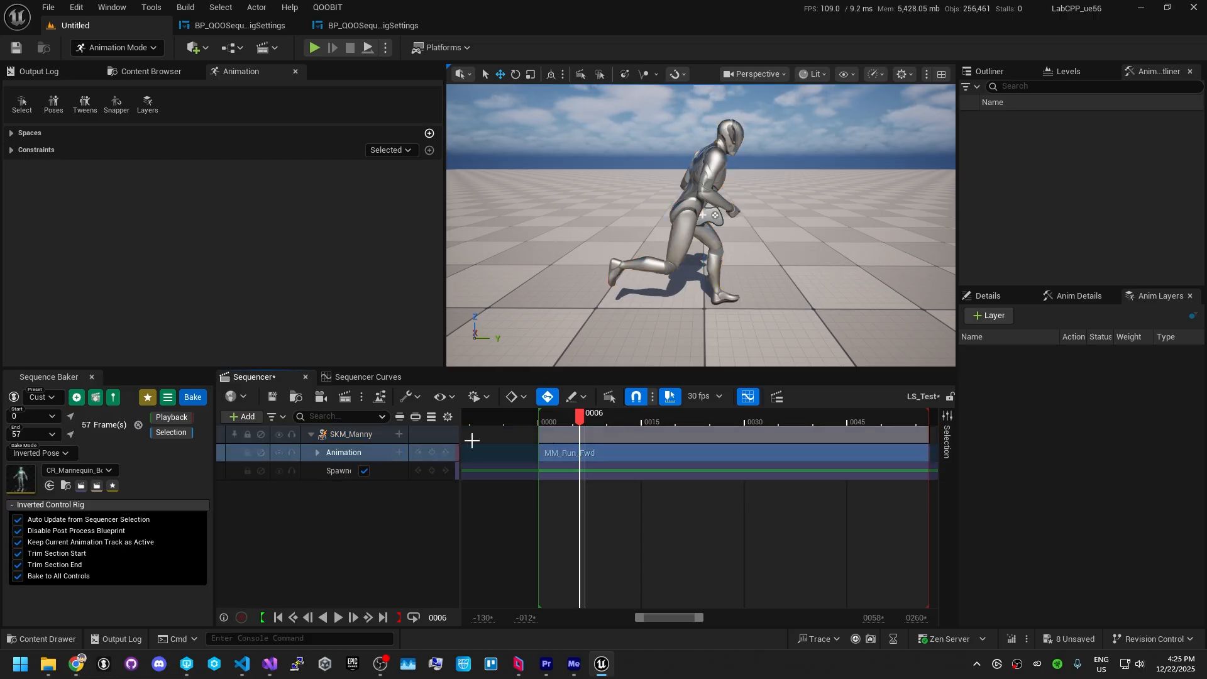
Step: Add a layered CR_Mannequin_Body control rig track to SKM_Manny and scrub the timeline to check the run animation
click(336, 434)
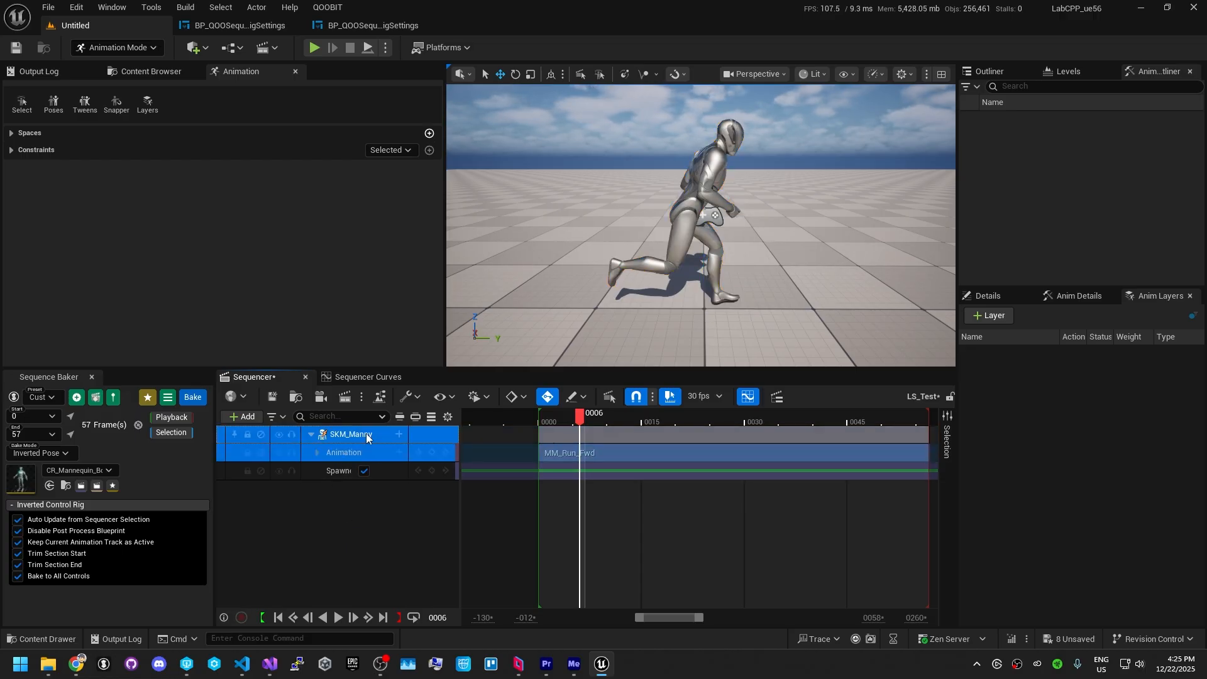
click(96, 488)
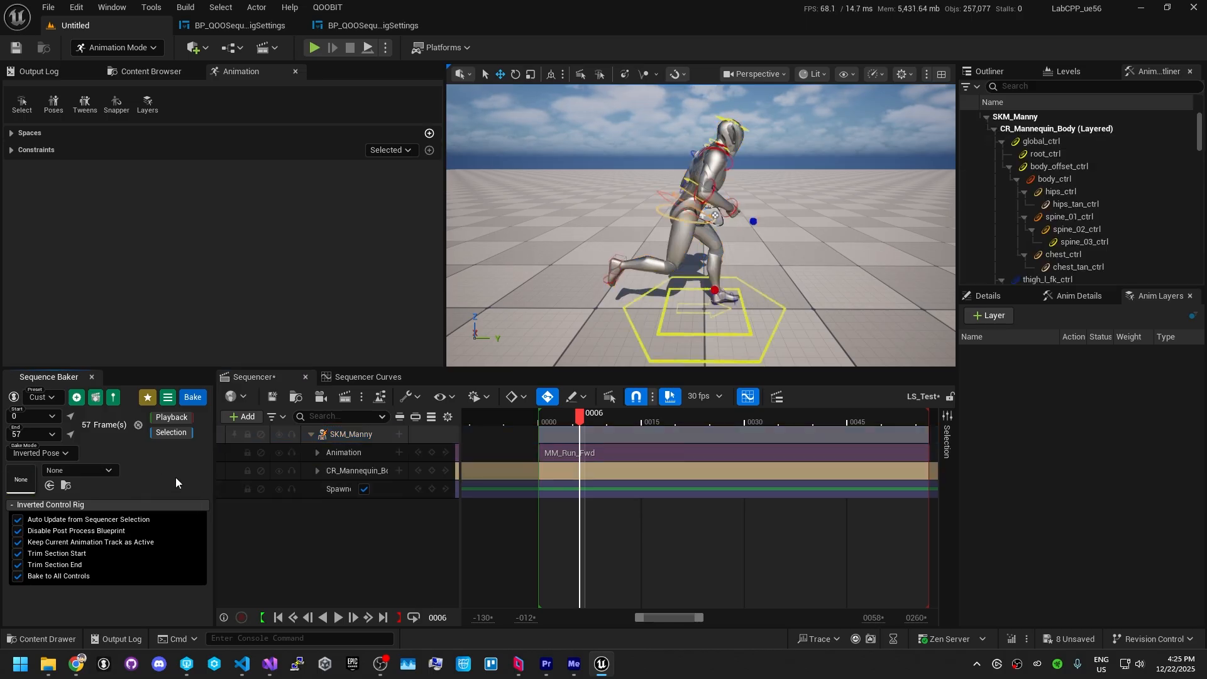
drag(579, 416, 663, 418)
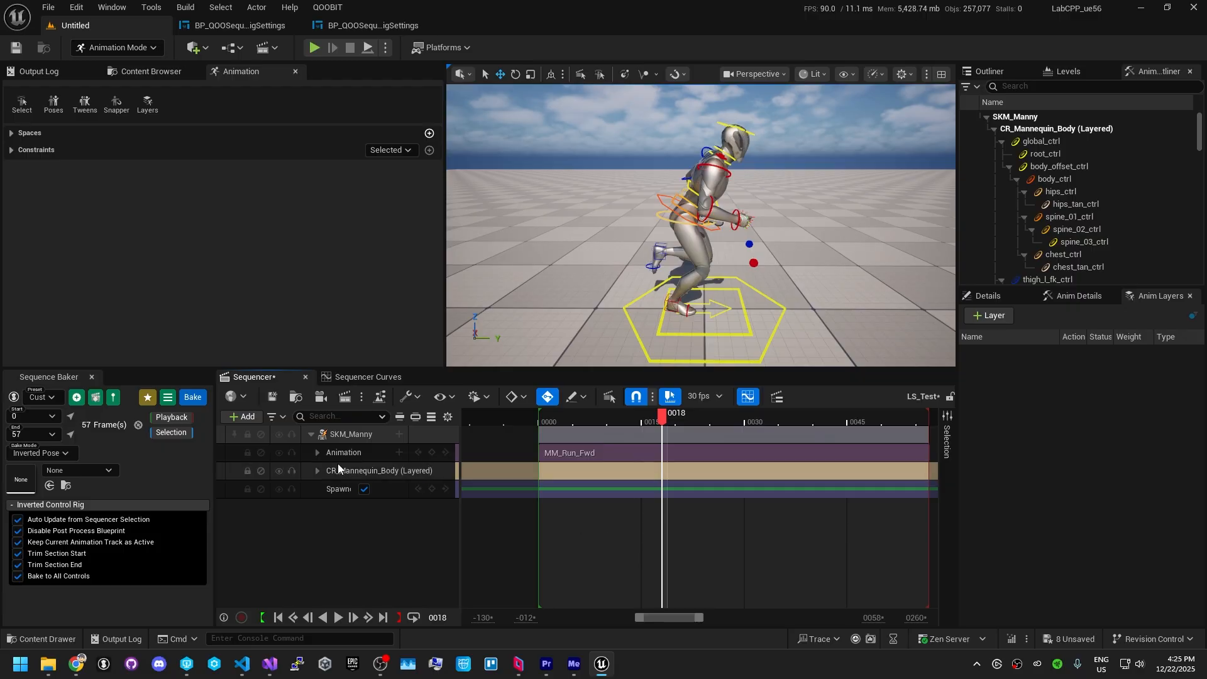
Step: Bake the inverted pose onto the layered CR_Mannequin_Body track and check the character from the front while scrubbing
click(363, 469)
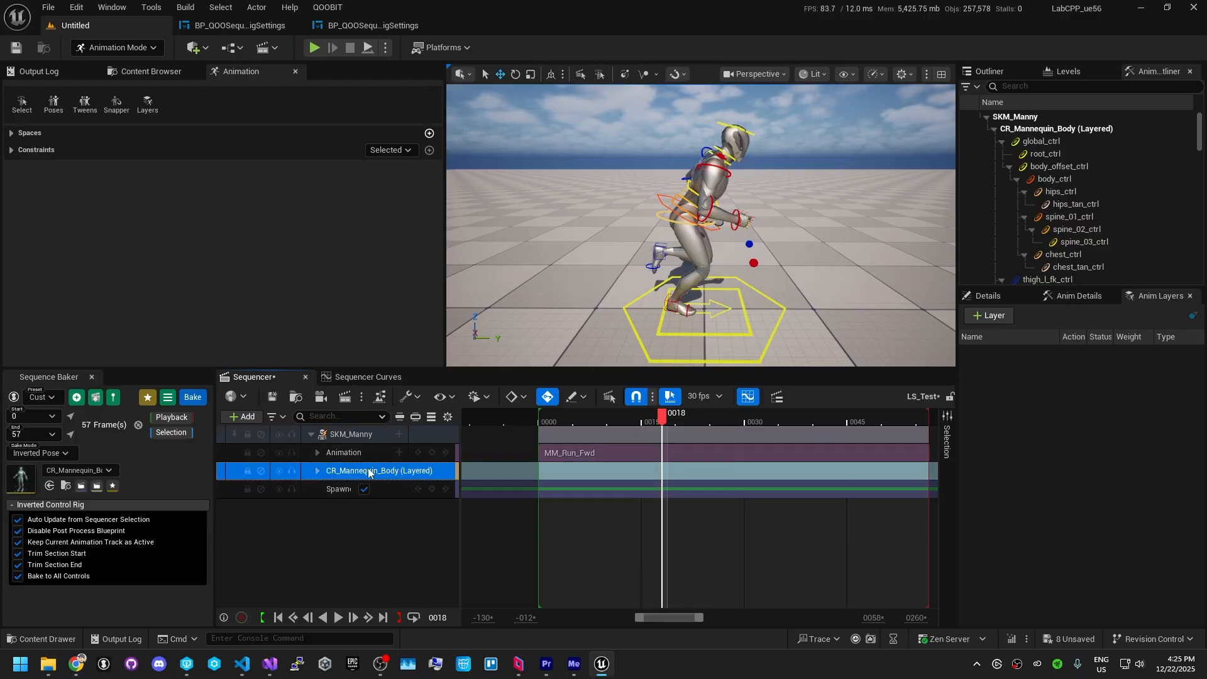
right_click(348, 472)
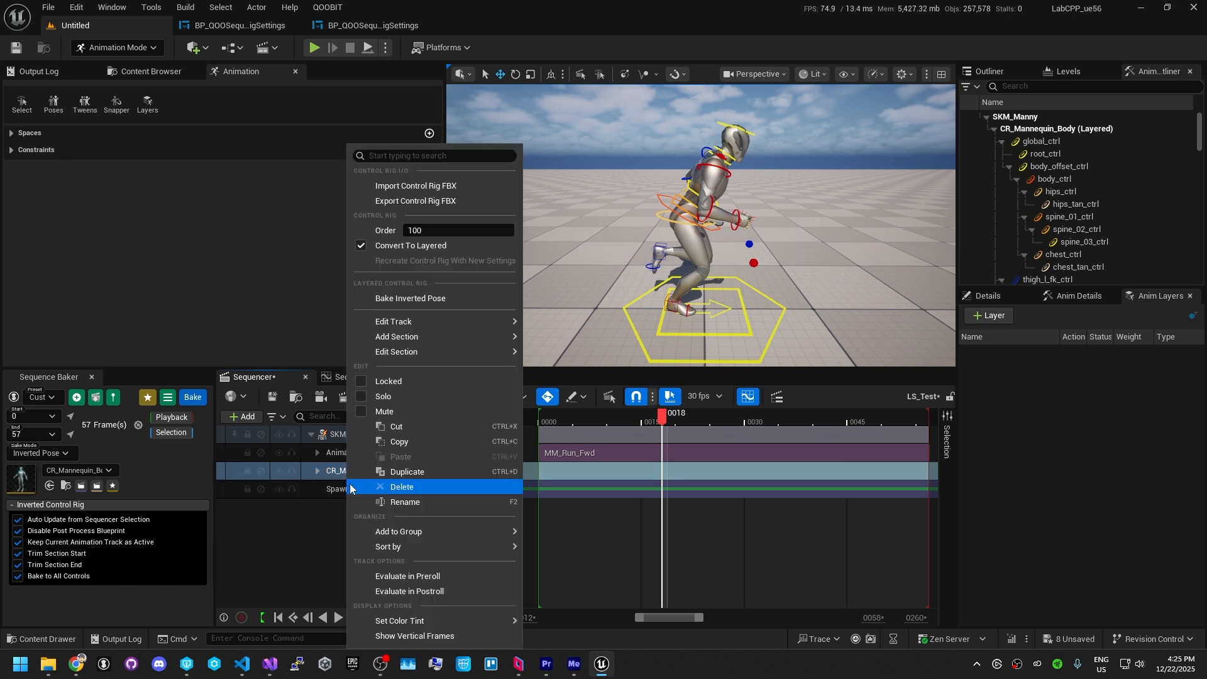
right_click(340, 473)
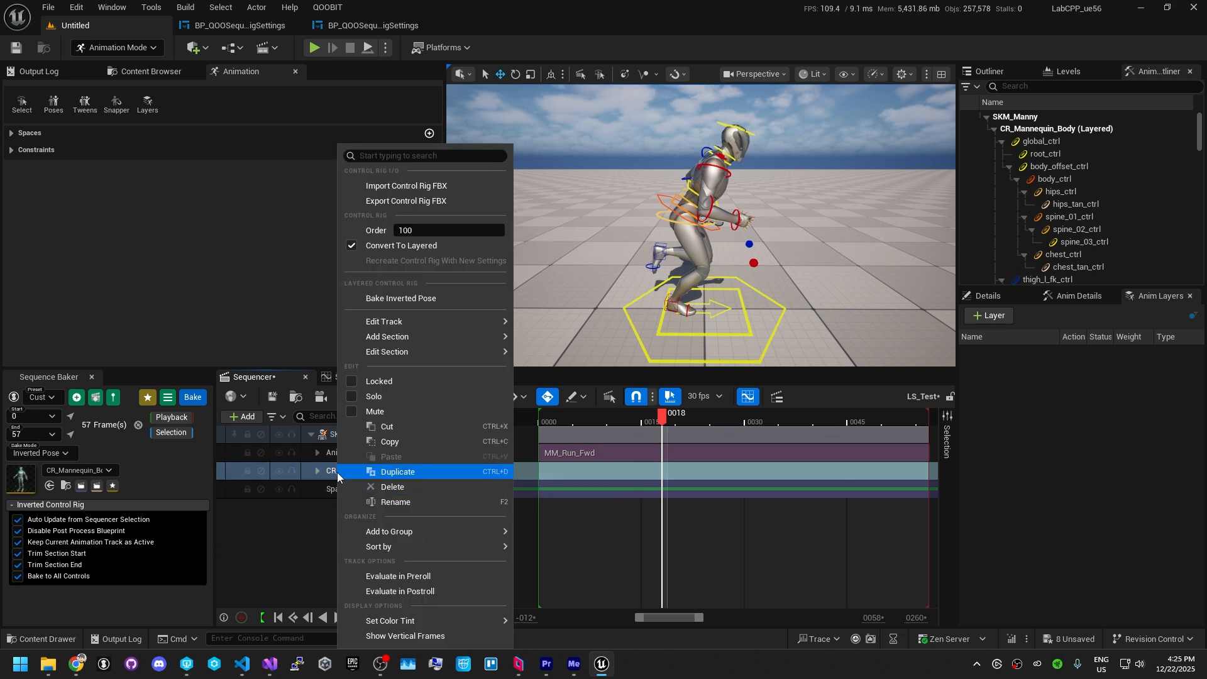
click(412, 304)
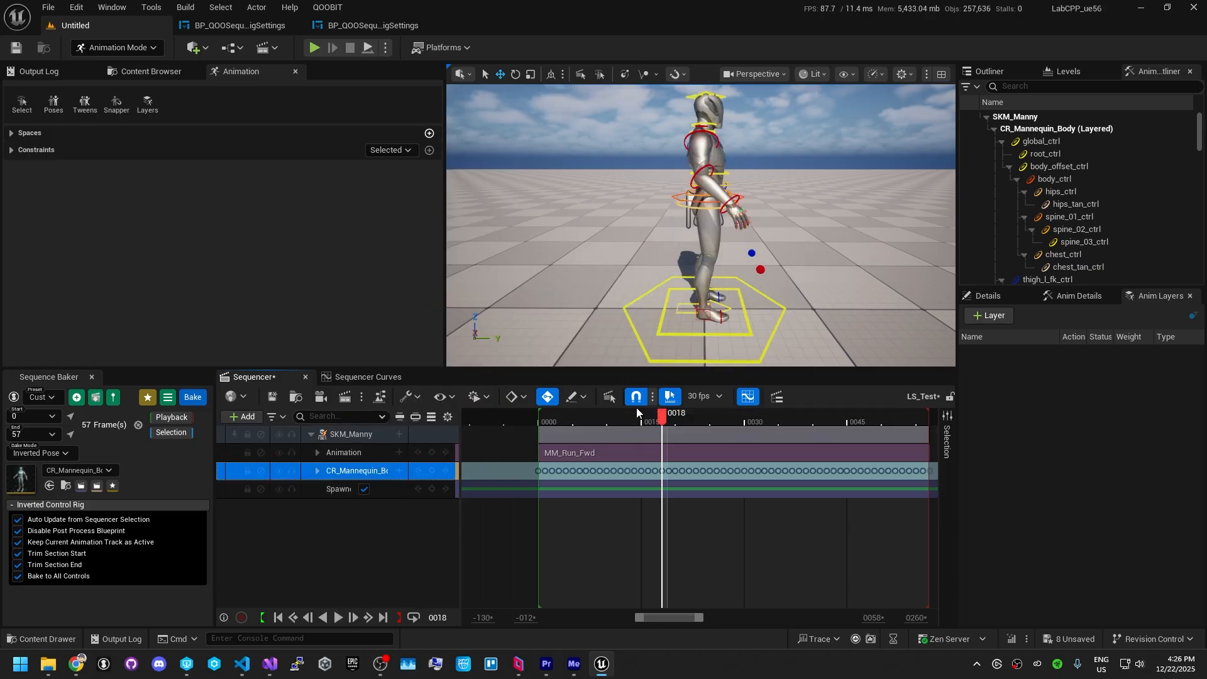
drag(660, 422, 601, 397)
alt+drag(687, 194, 540, 204)
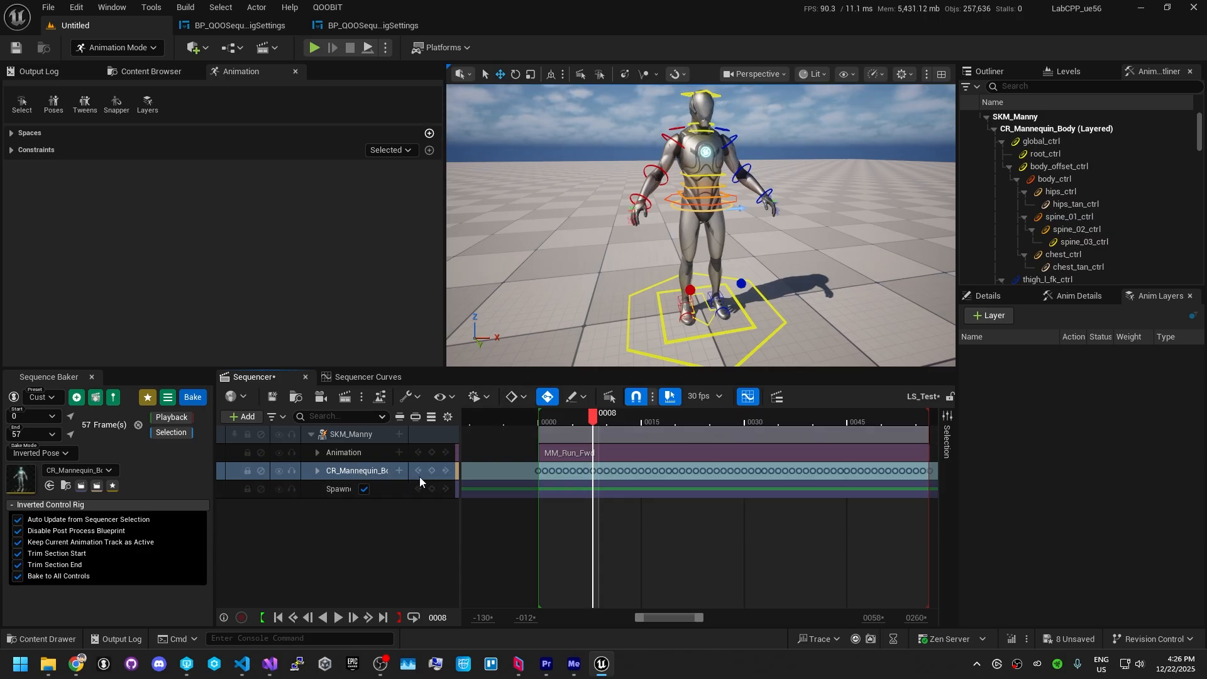
Step: Expand the CR_Mannequin_Body track, collapse its global_ctrl channels and examine the baked keys and pose across the timeline
click(316, 470)
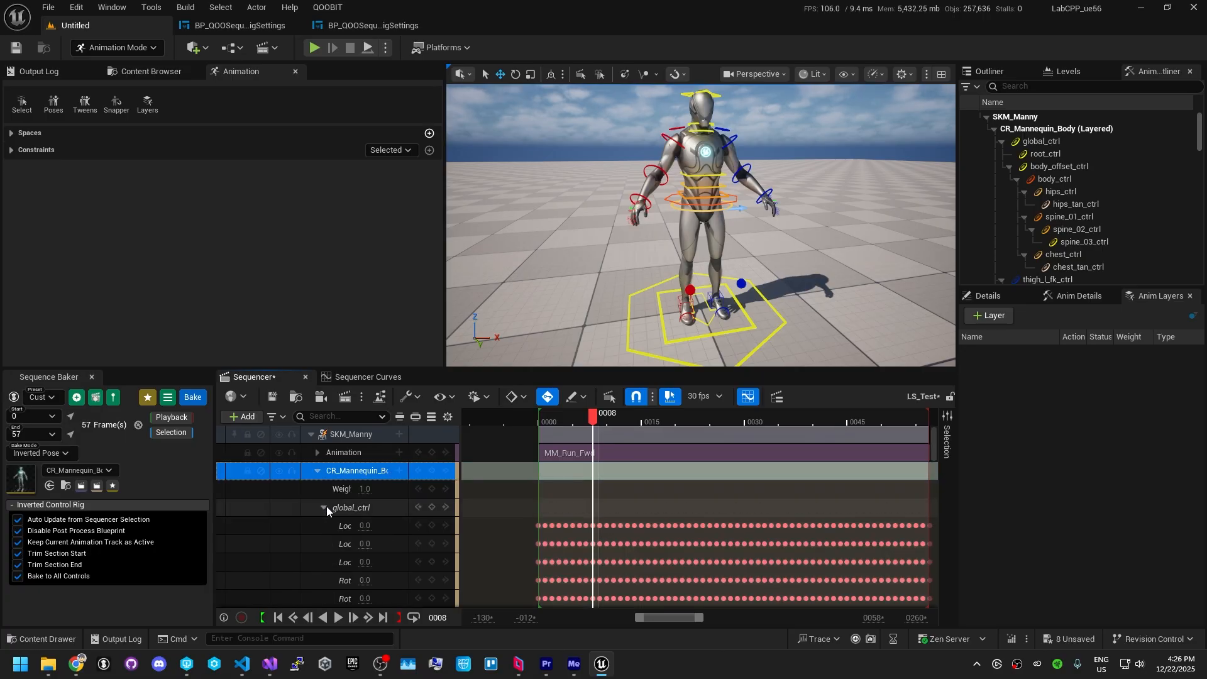
click(324, 508)
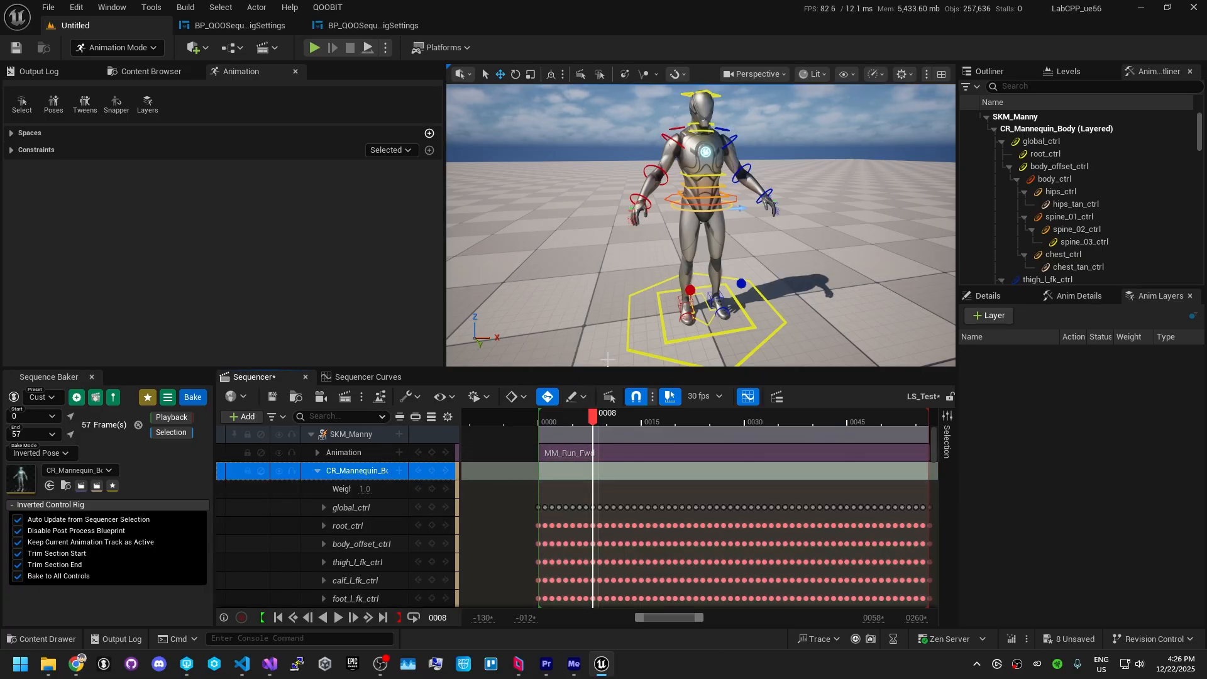
alt+drag(529, 293, 663, 415)
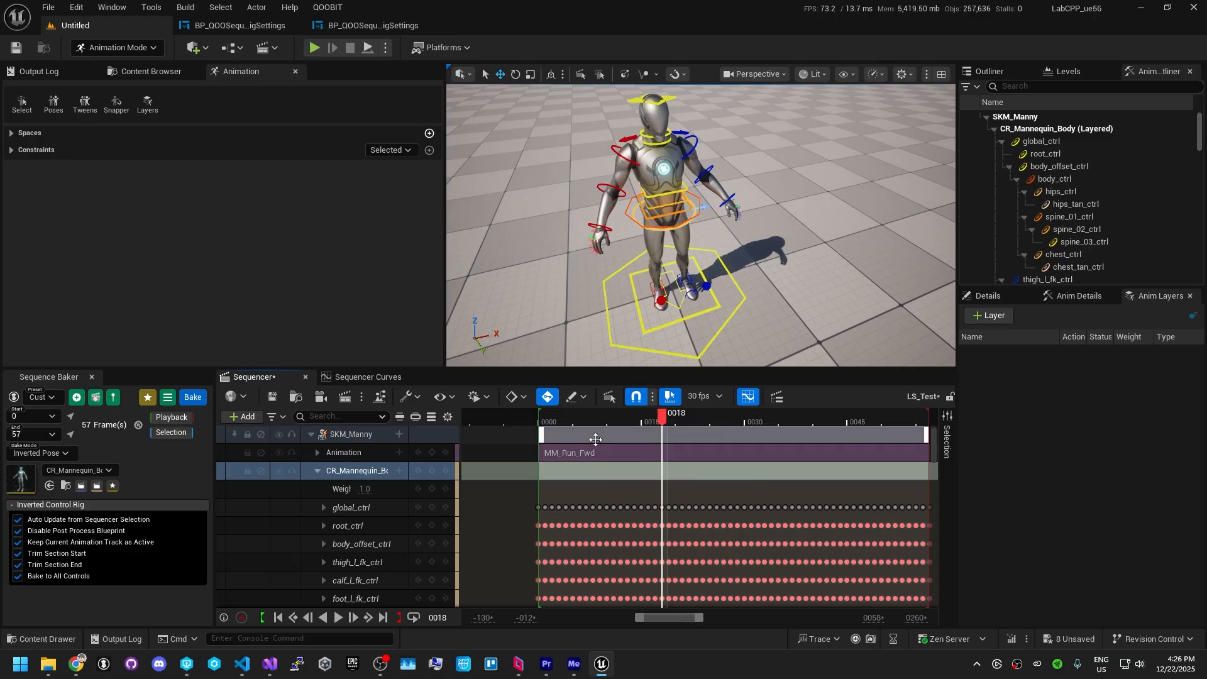
drag(578, 418, 658, 424)
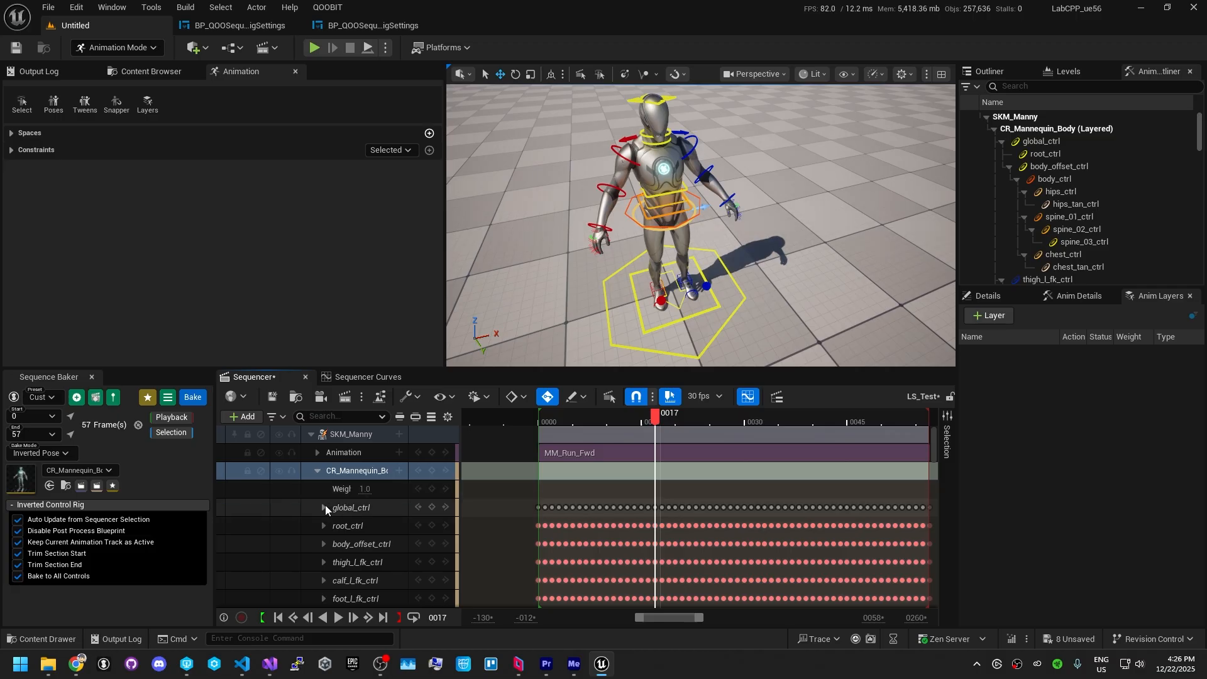
Step: Deactivate the Animation track and scrub through the baked control rig motion
click(263, 453)
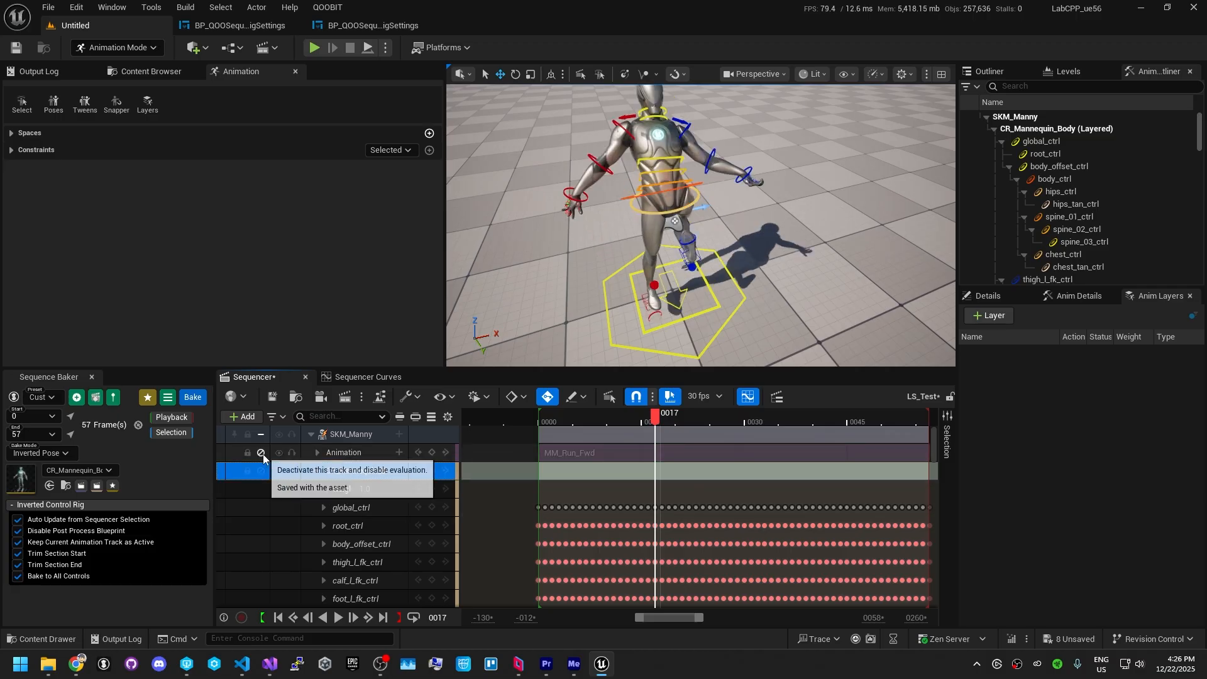
mouse_move(657, 416)
mouse_down()
mouse_move(564, 417)
mouse_move(635, 417)
mouse_up()
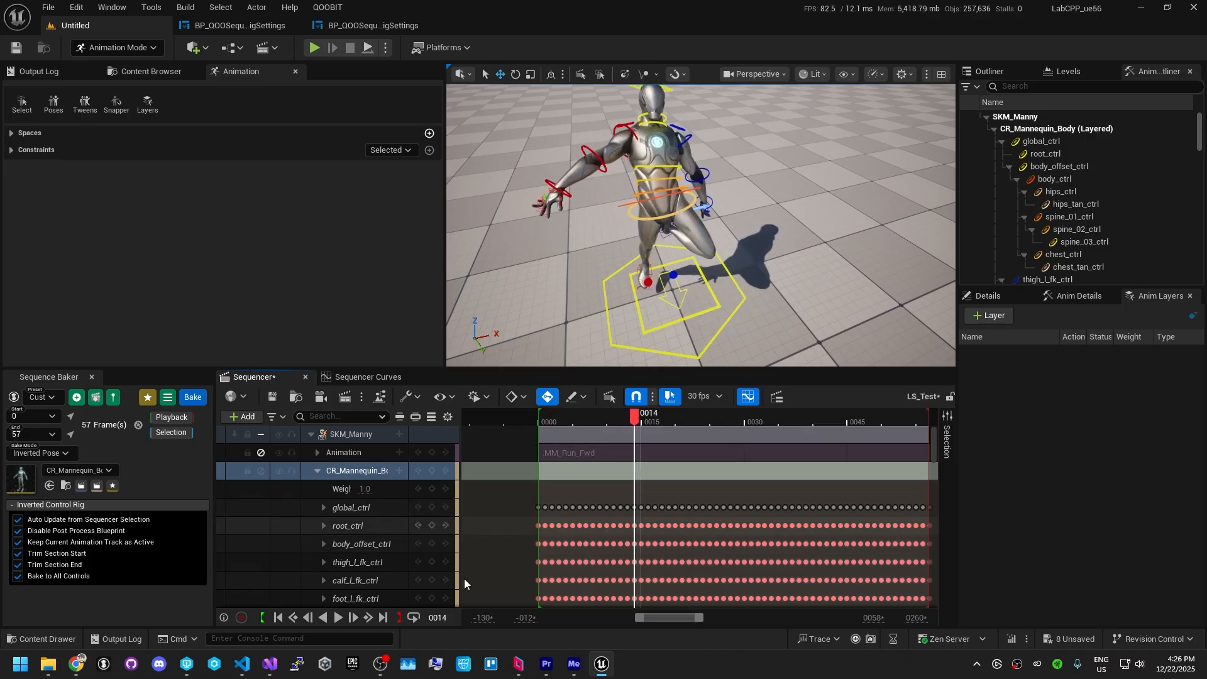
click(623, 543)
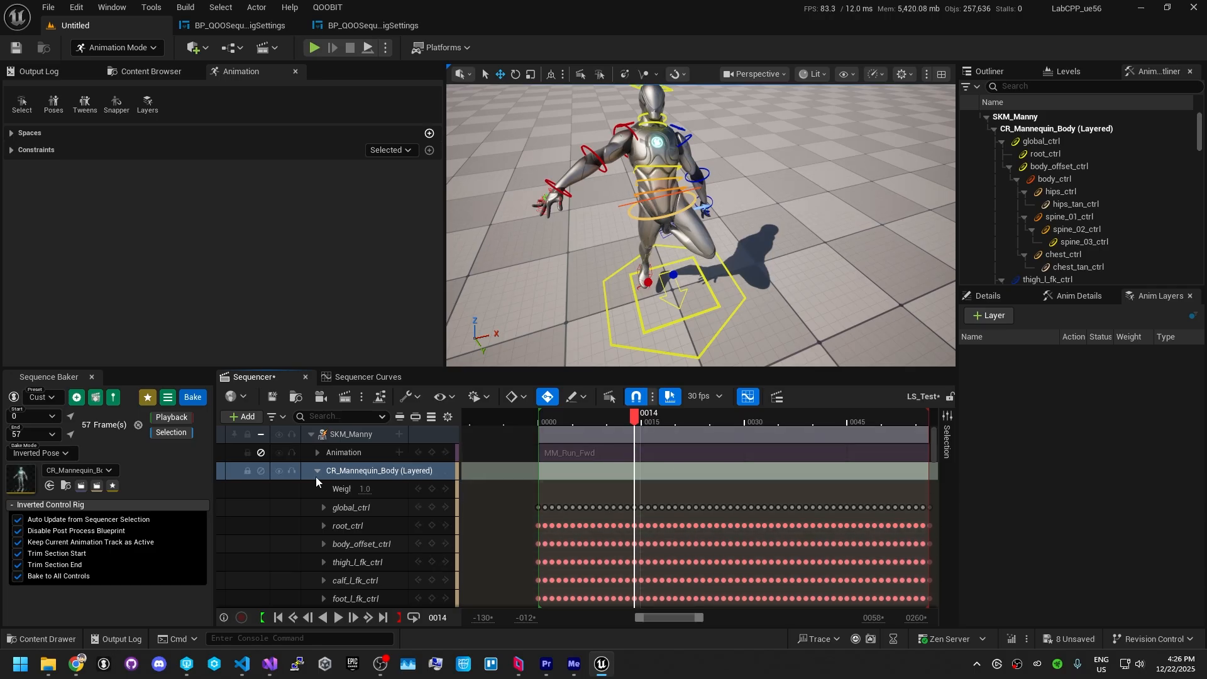
drag(634, 415, 809, 409)
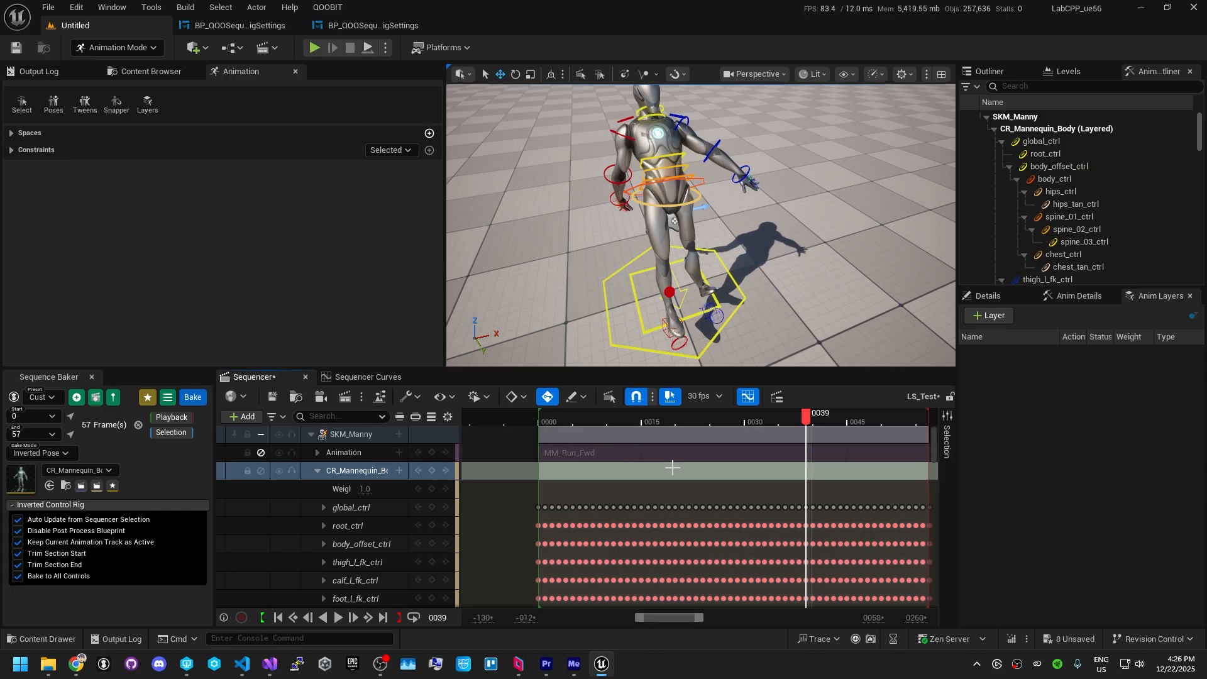
Step: Reactivate the Animation track and scrub the timeline to examine its combination with the baked control rig
click(260, 453)
mouse_move(741, 418)
mouse_down()
mouse_move(550, 424)
mouse_move(844, 416)
mouse_move(742, 417)
mouse_up()
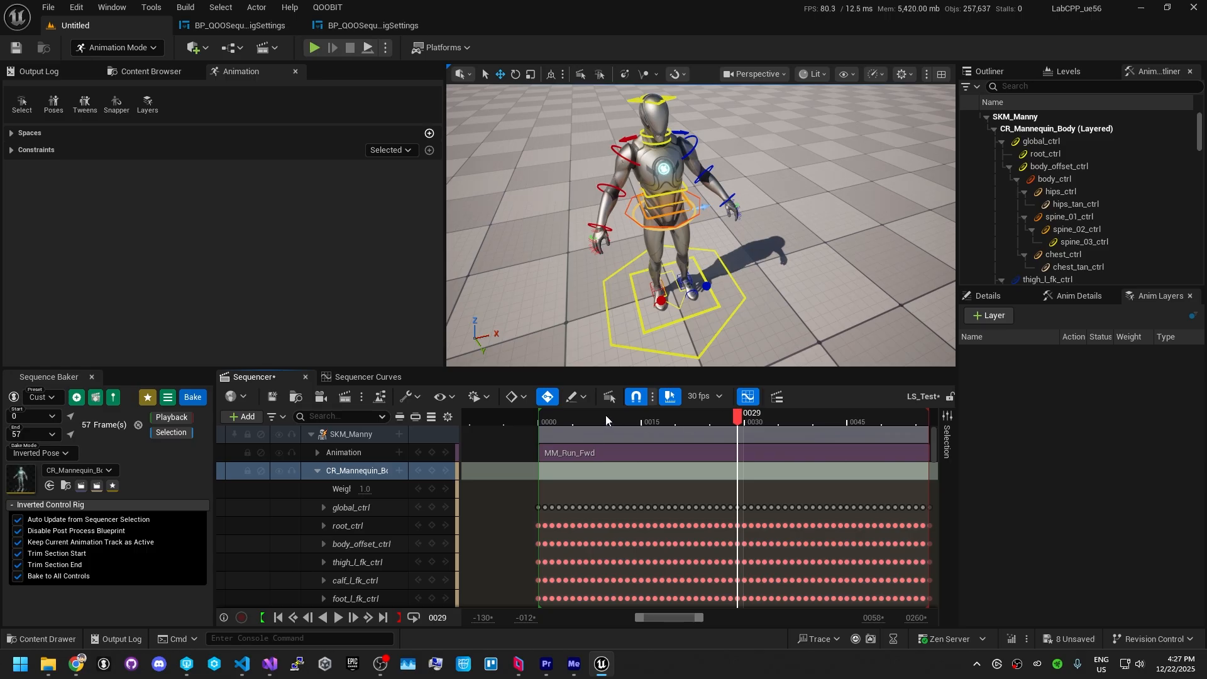
drag(667, 420, 690, 418)
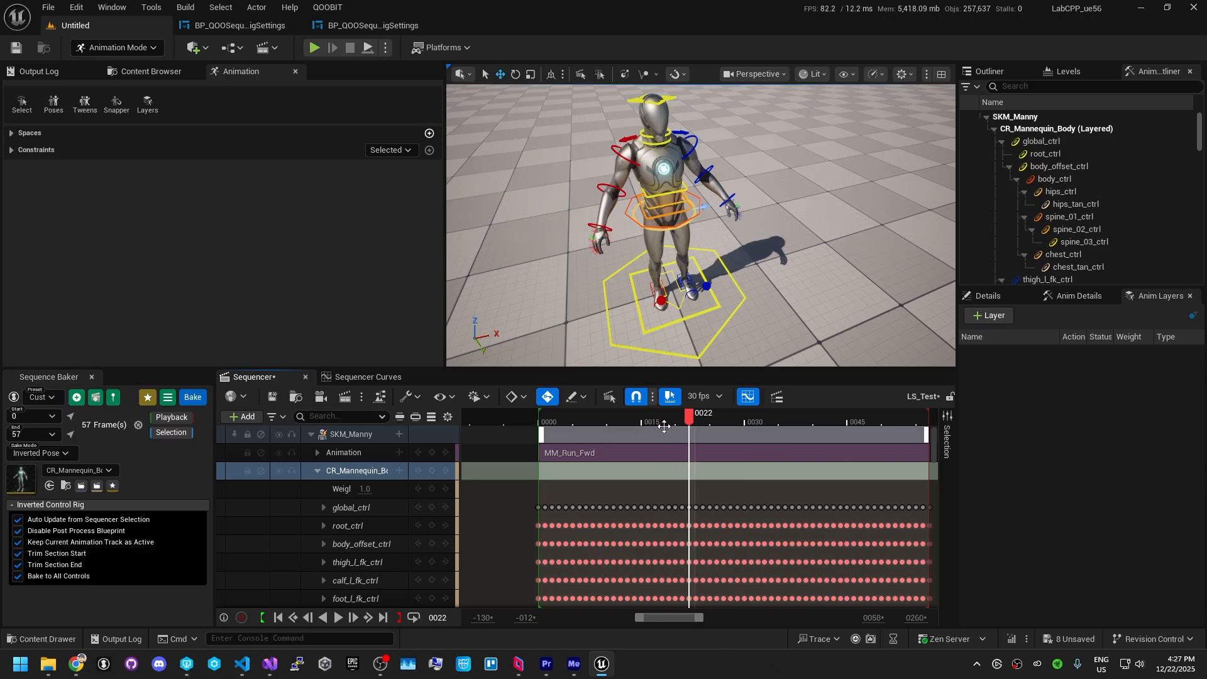
alt+drag(712, 222, 719, 170)
drag(675, 421, 717, 416)
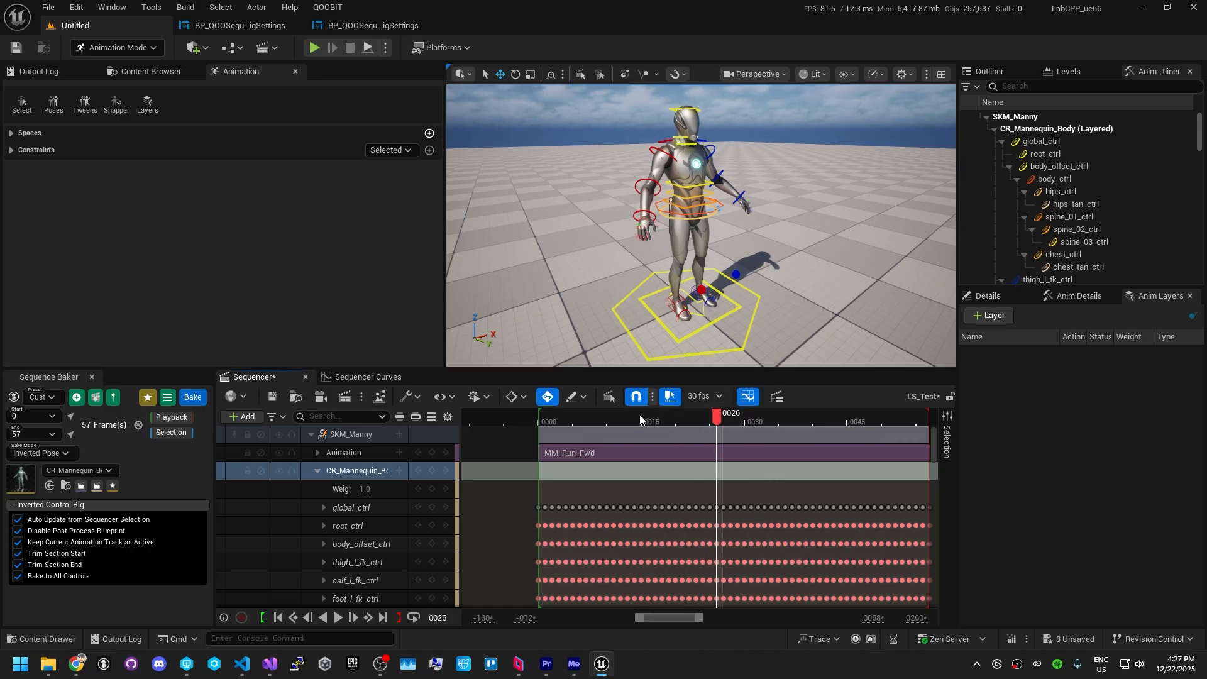
drag(639, 420, 600, 420)
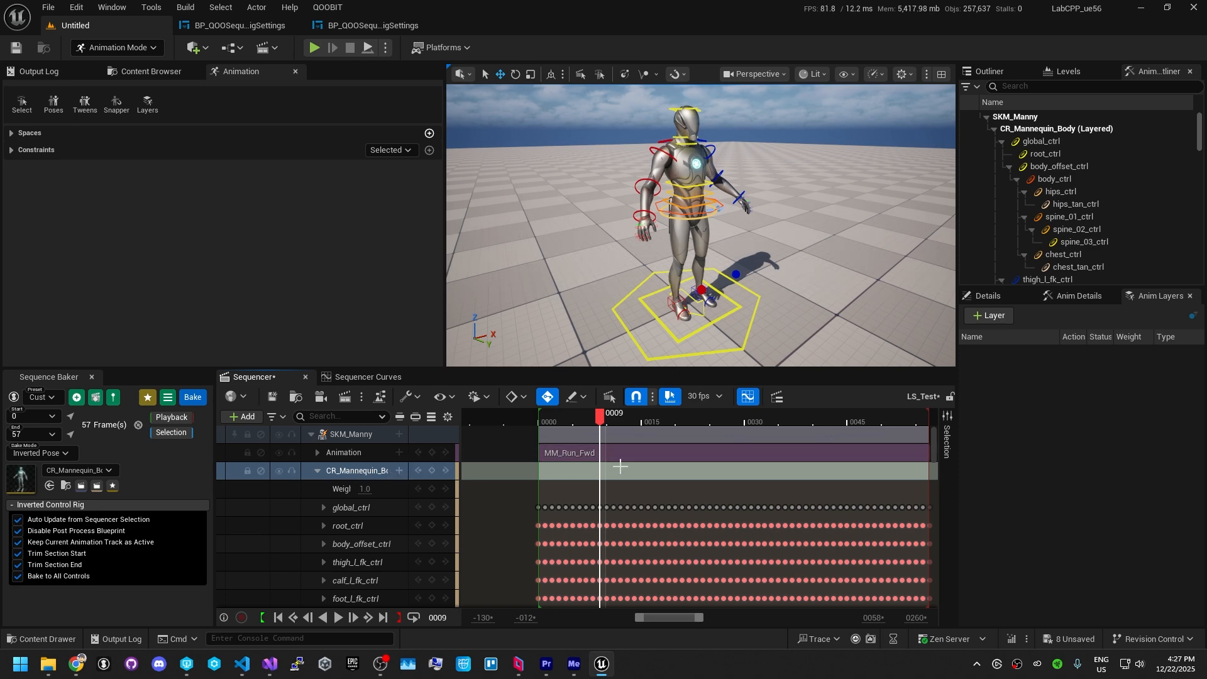
drag(663, 420, 813, 420)
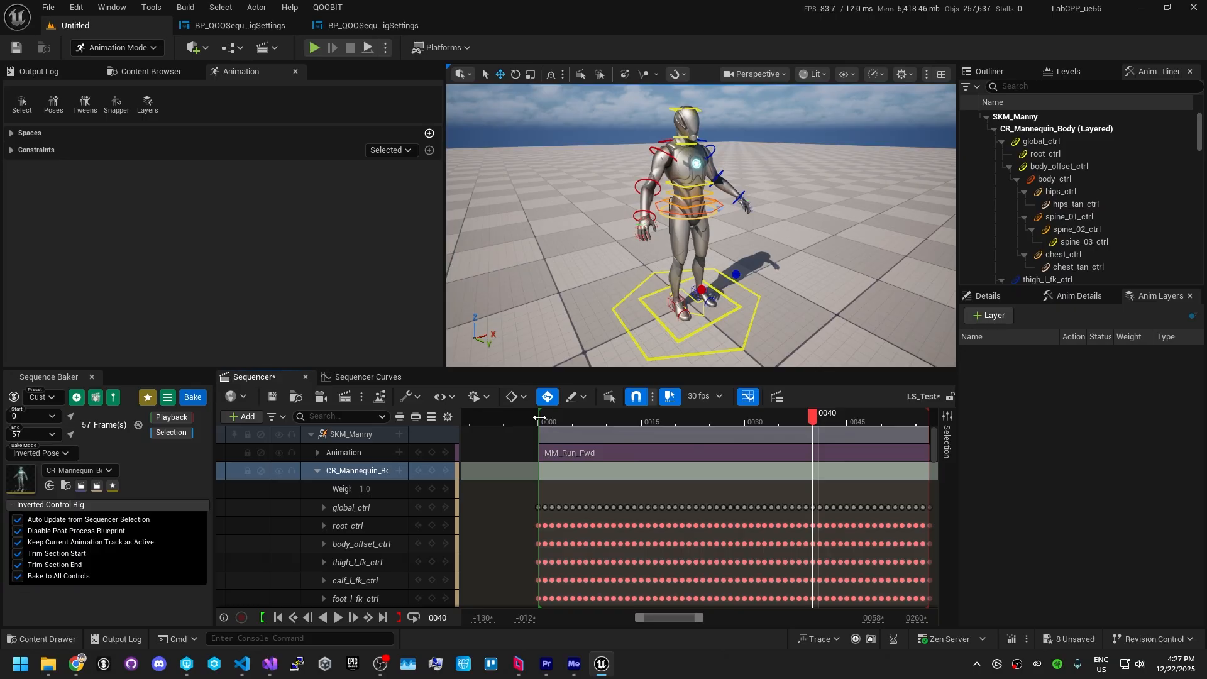
drag(904, 417, 658, 421)
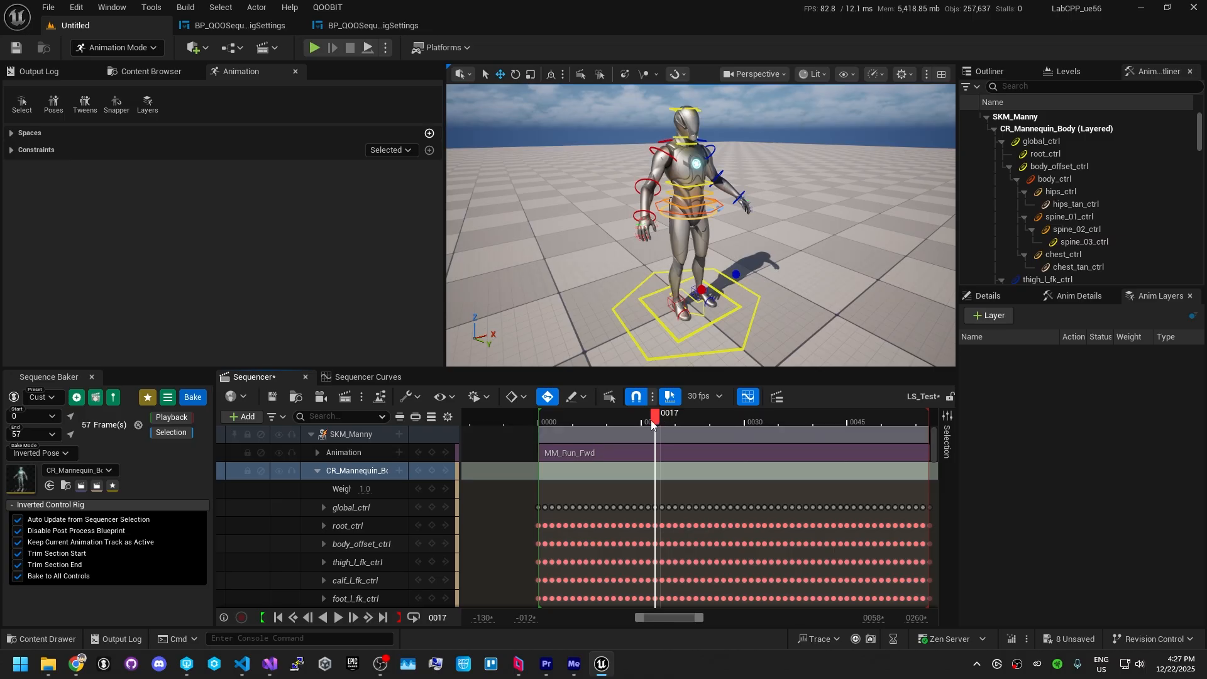
drag(654, 420, 702, 421)
Step: Delete the layered CR_Mannequin_Body track from SKM_Manny
click(369, 473)
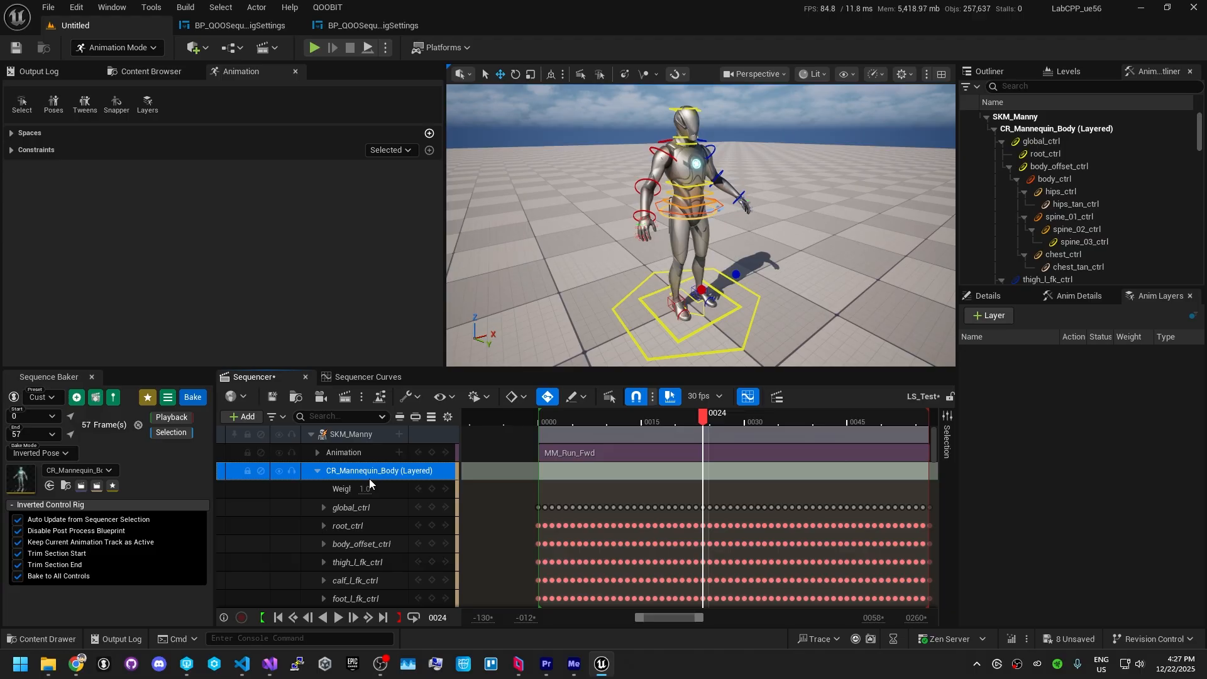
key(Delete)
click(378, 450)
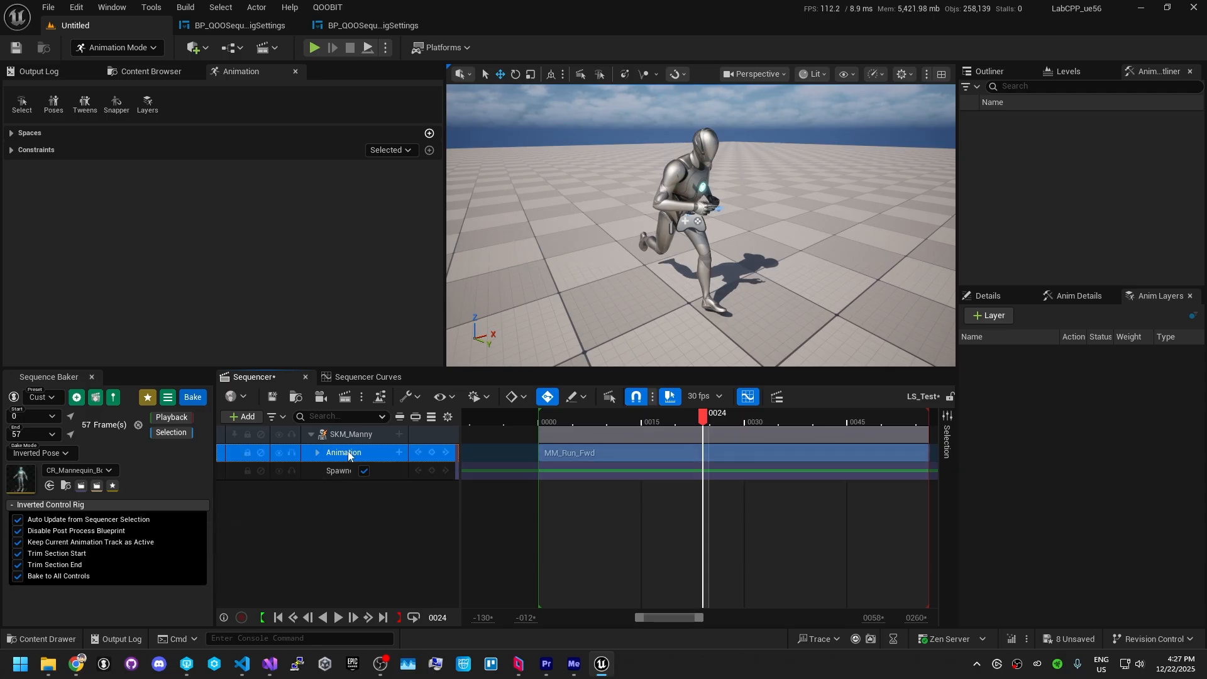
ctrl+click(362, 435)
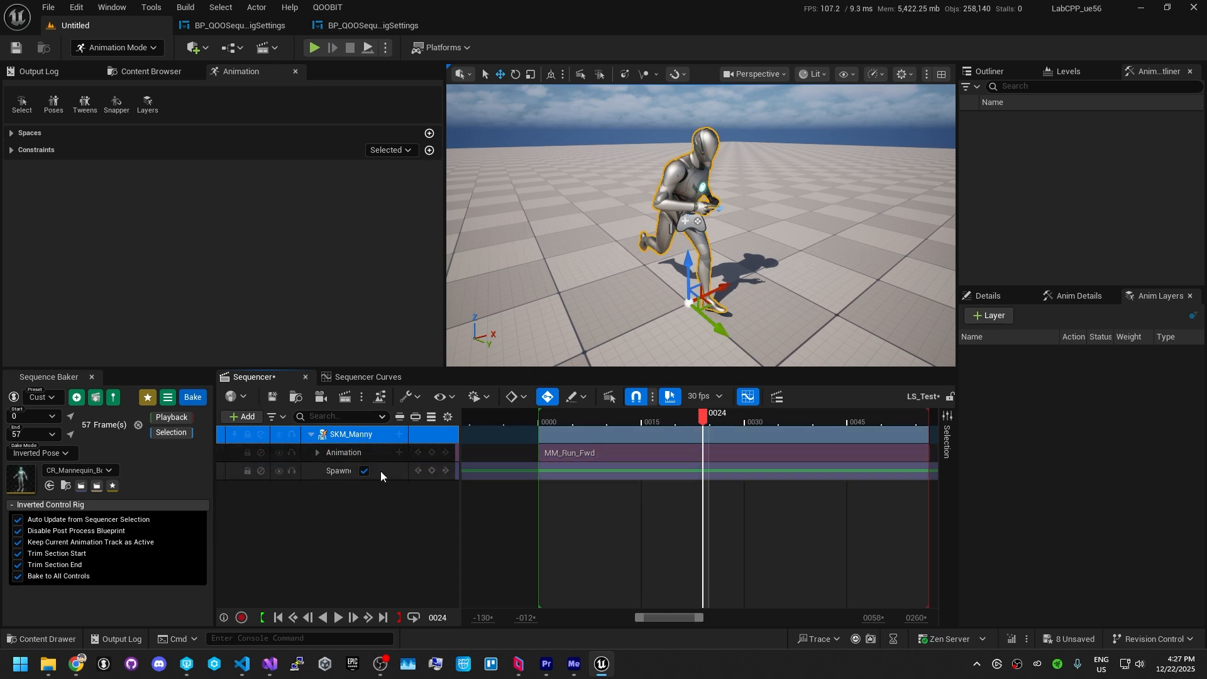
click(349, 453)
click(354, 439)
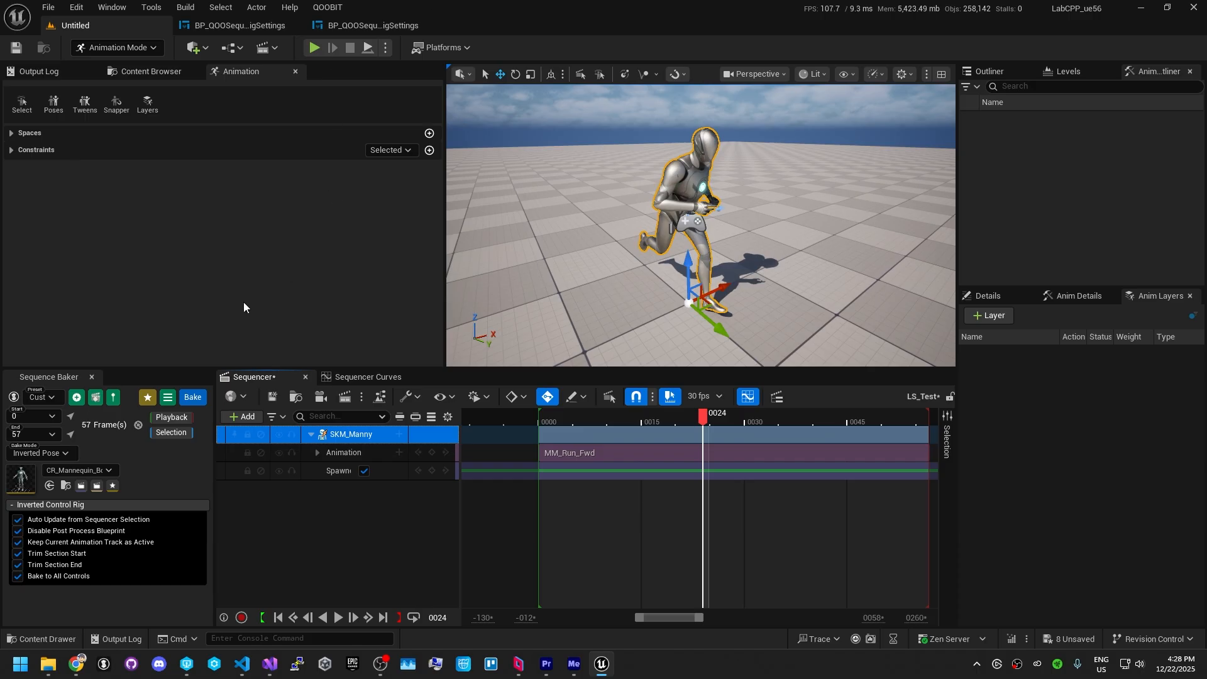
click(370, 456)
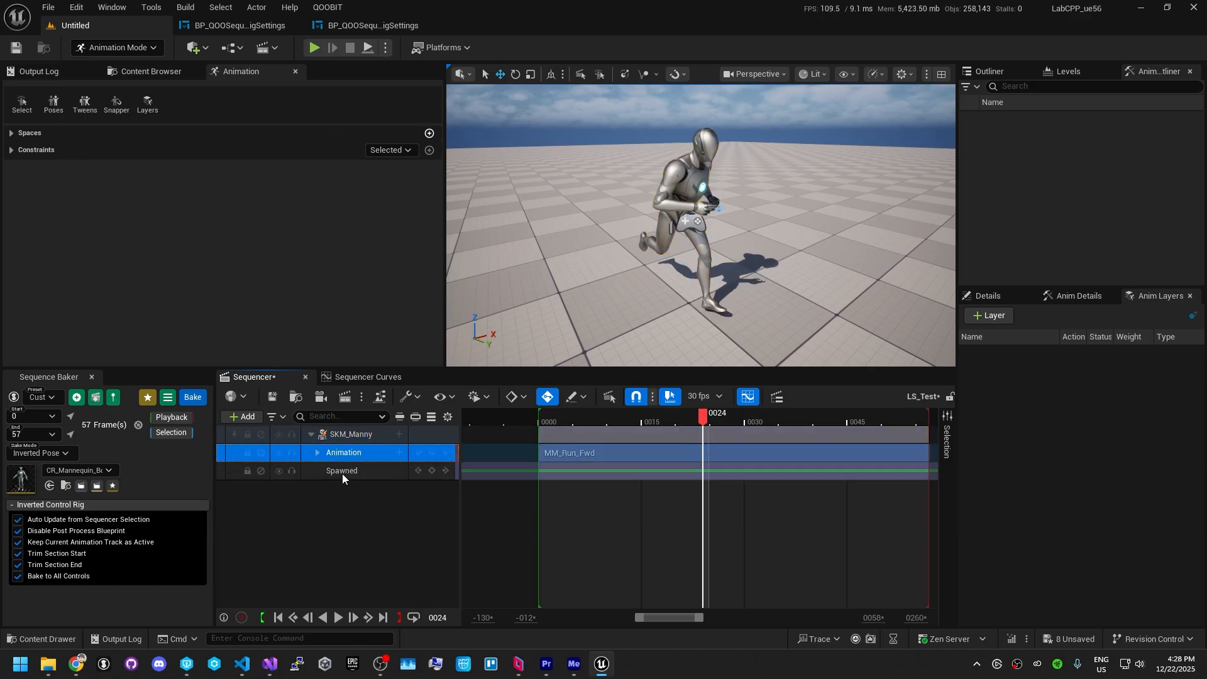
click(341, 473)
click(391, 506)
Step: Select SKM_Manny in the sequence and show its actor details
click(352, 435)
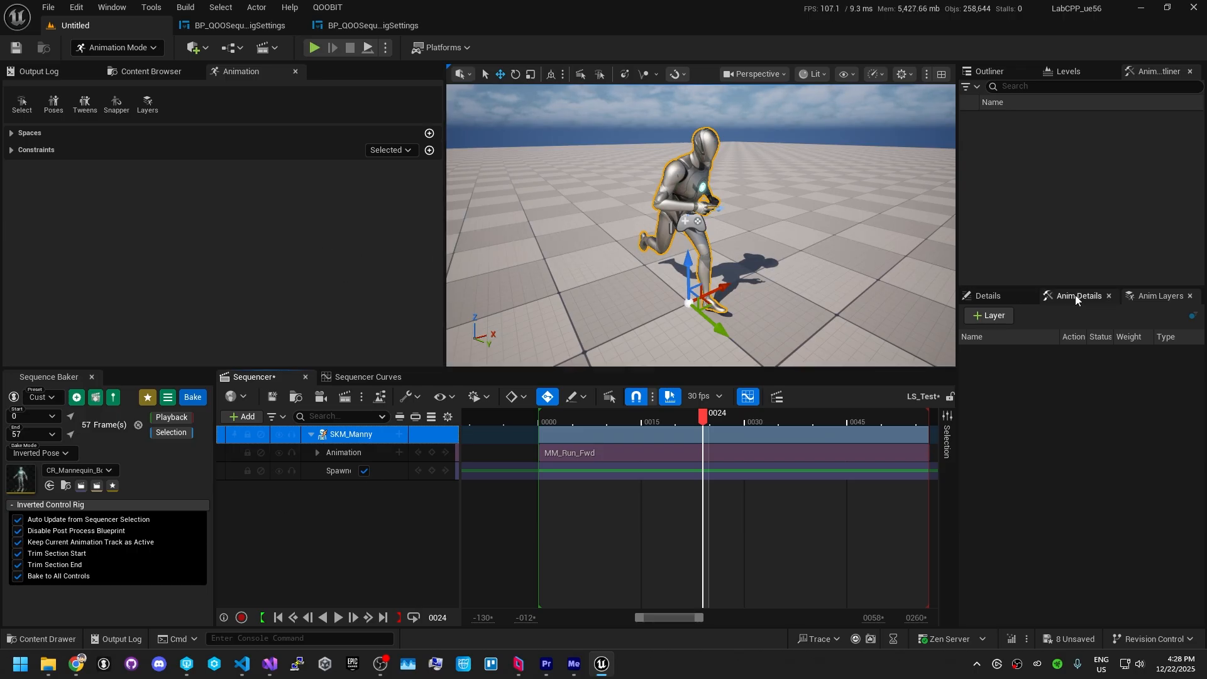
click(999, 300)
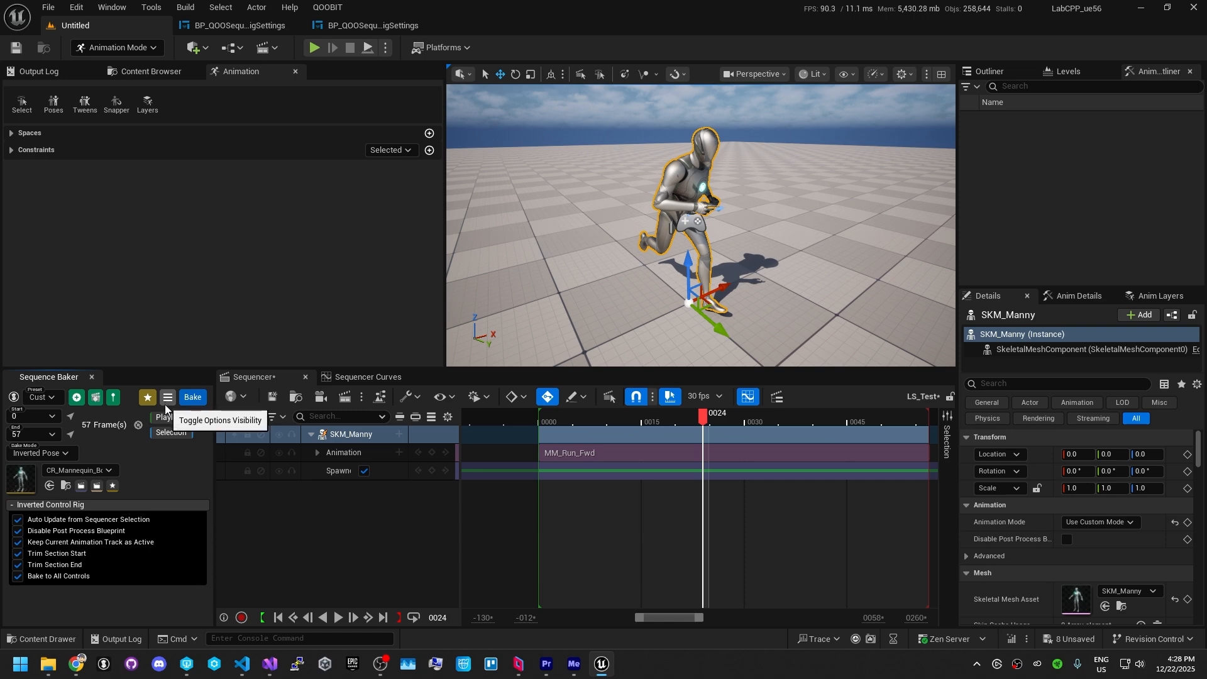
Step: Turn off Keep Current Animation Track as Active, bake SKM_Manny's inverted pose with CR_Mannequin_Body over frames 0 to 57, and scrub the result
click(17, 542)
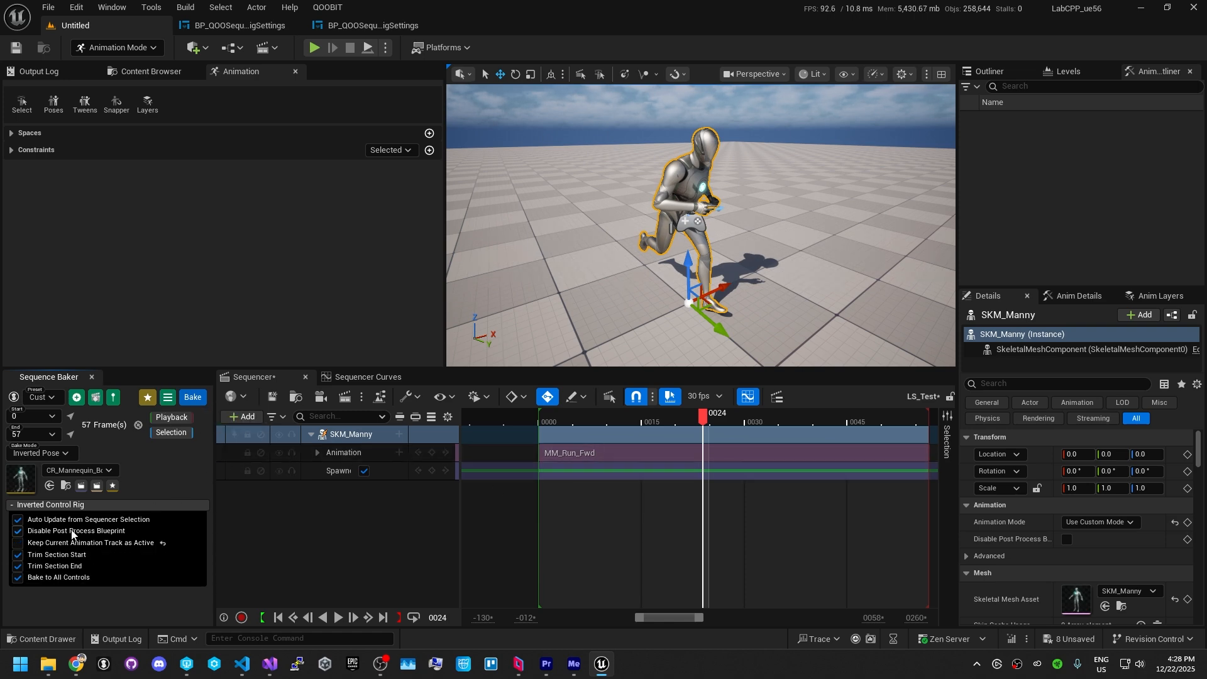
click(18, 544)
click(17, 544)
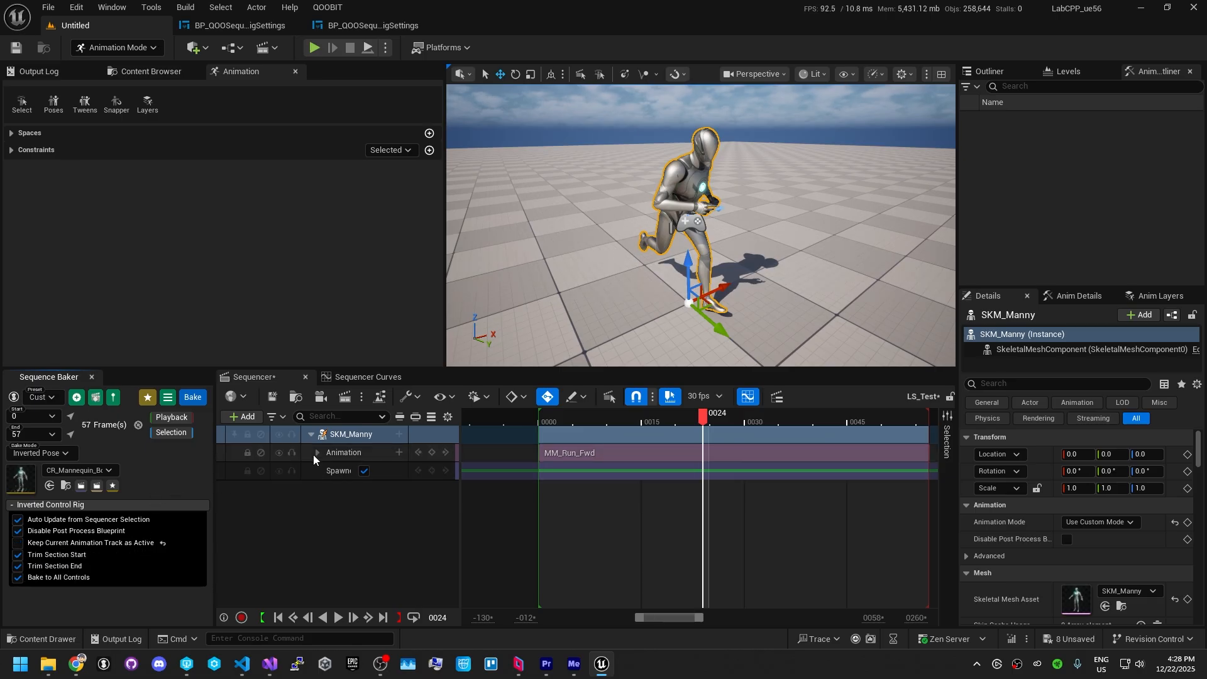
click(198, 401)
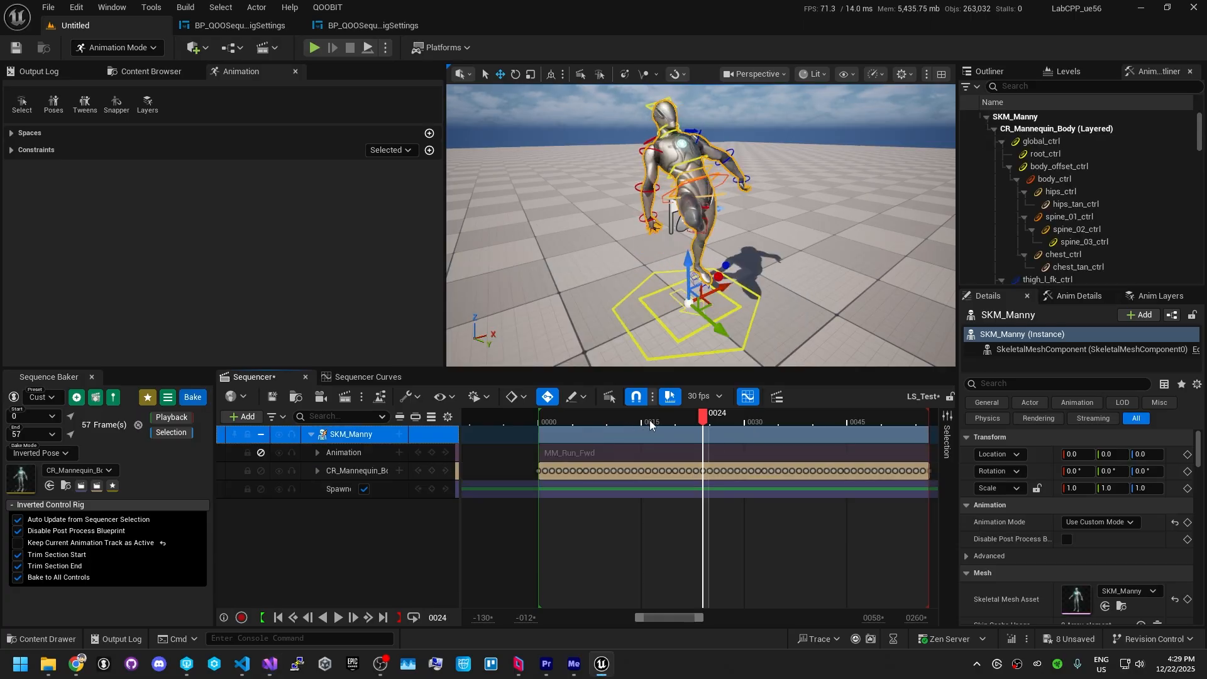
drag(669, 416, 633, 415)
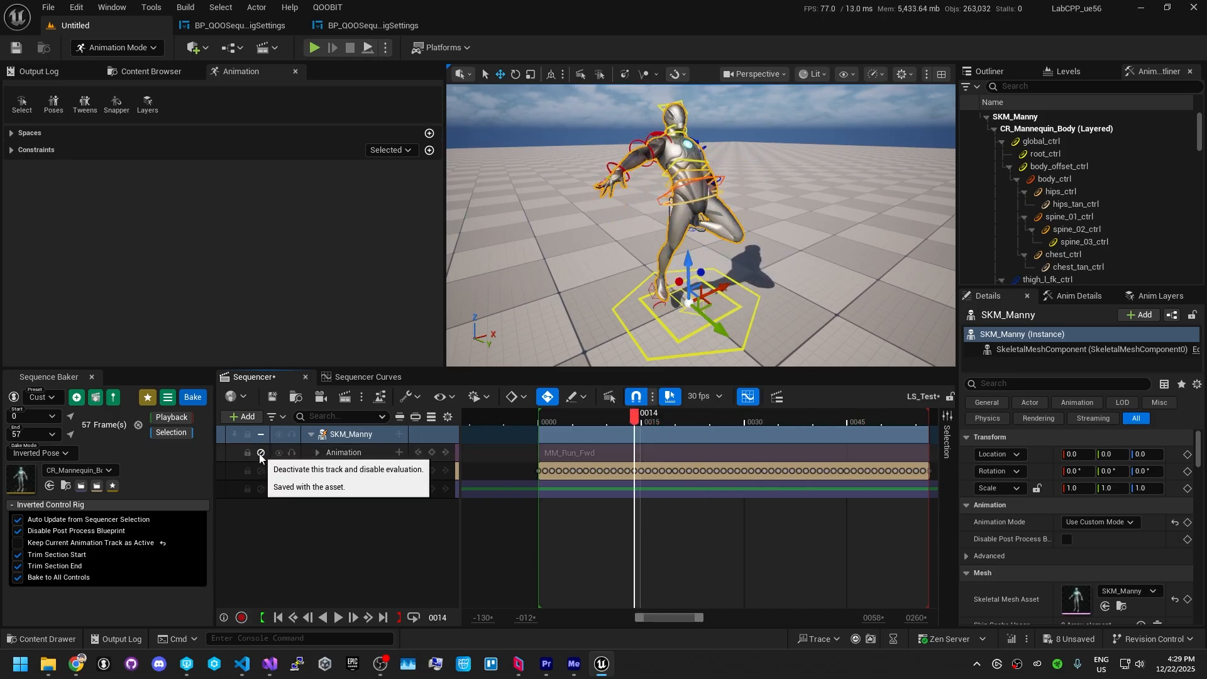
Step: Reactivate SKM_Manny's Animation track and scrub the timeline to examine it together with the baked control rig
click(260, 453)
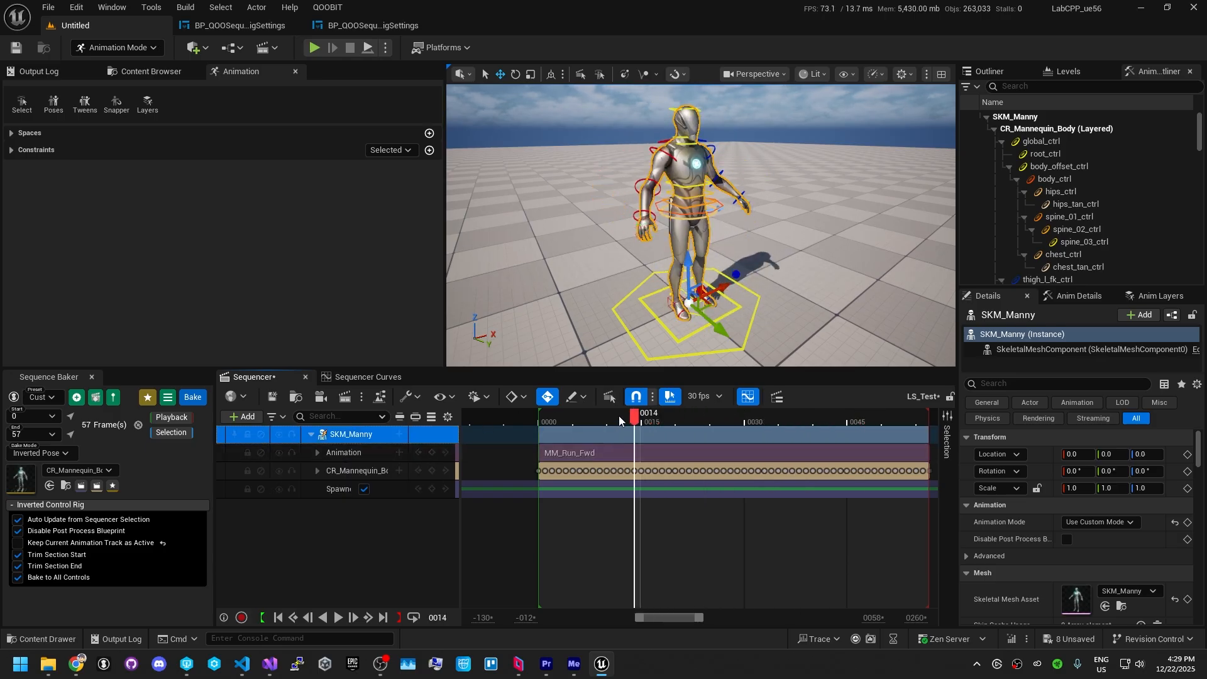
click(723, 418)
drag(758, 413, 662, 416)
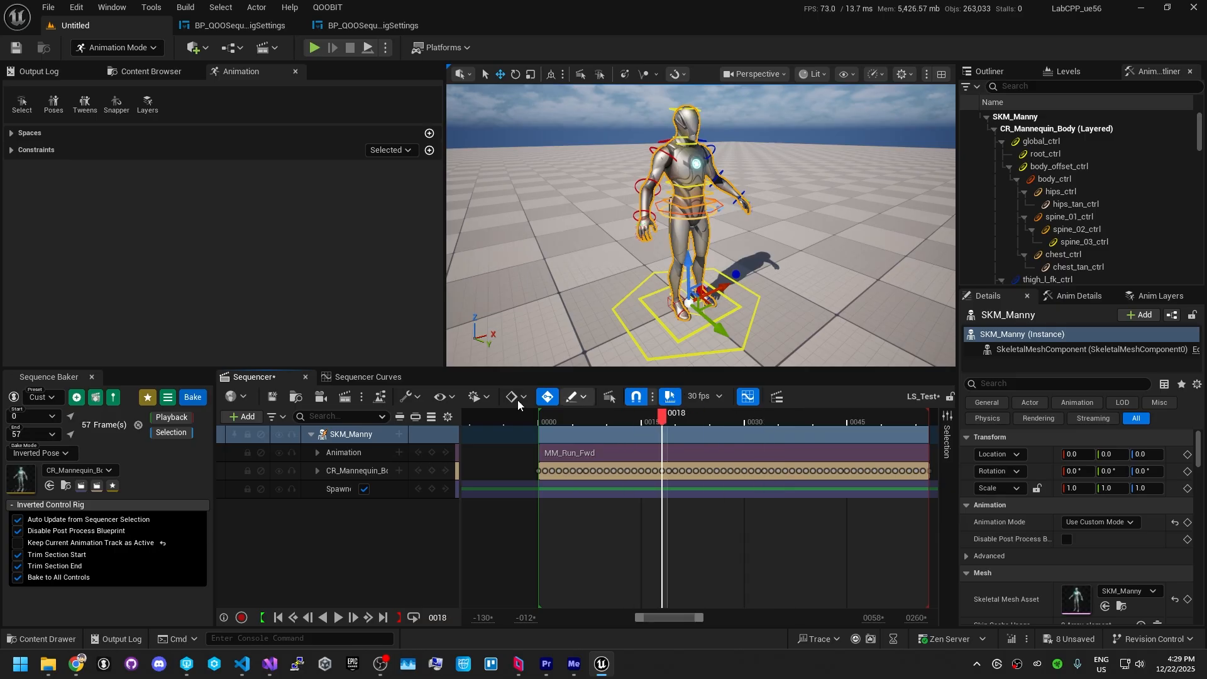
Step: Delete the baked CR_Mannequin_Body track and add an empty layered CR_Mannequin_Body track to SKM_Manny in its place
click(368, 470)
key(Delete)
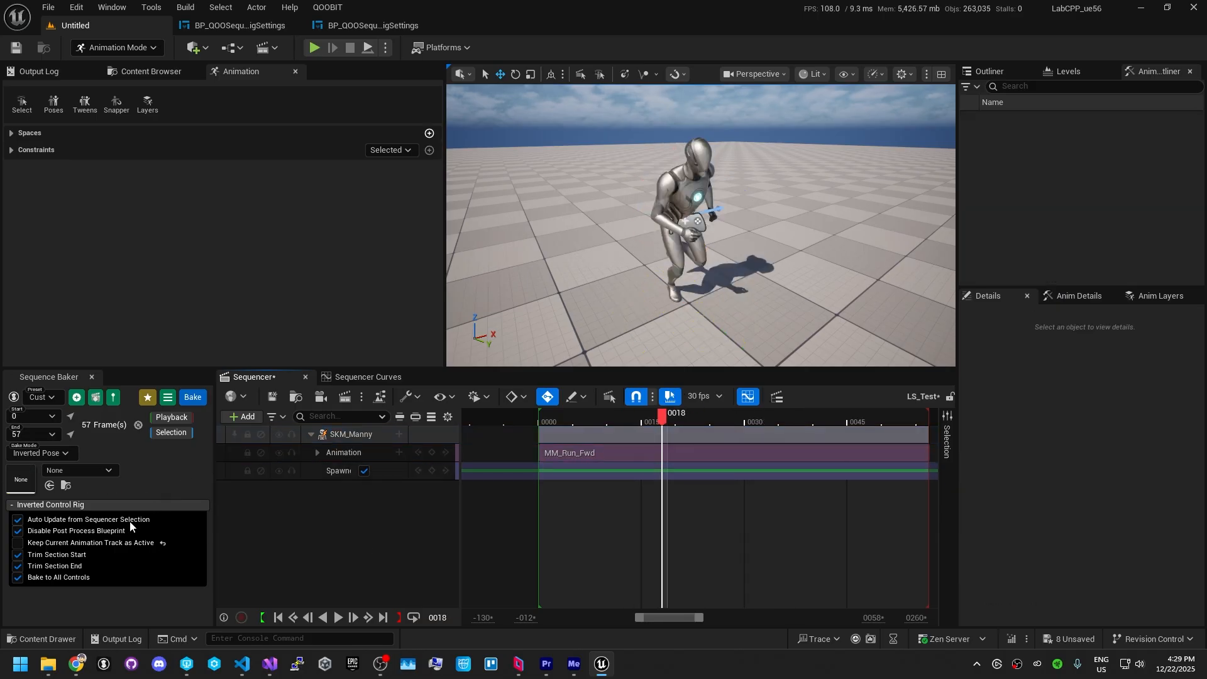
right_drag(647, 539, 587, 531)
ctrl+scroll(587, 530, down, 3)
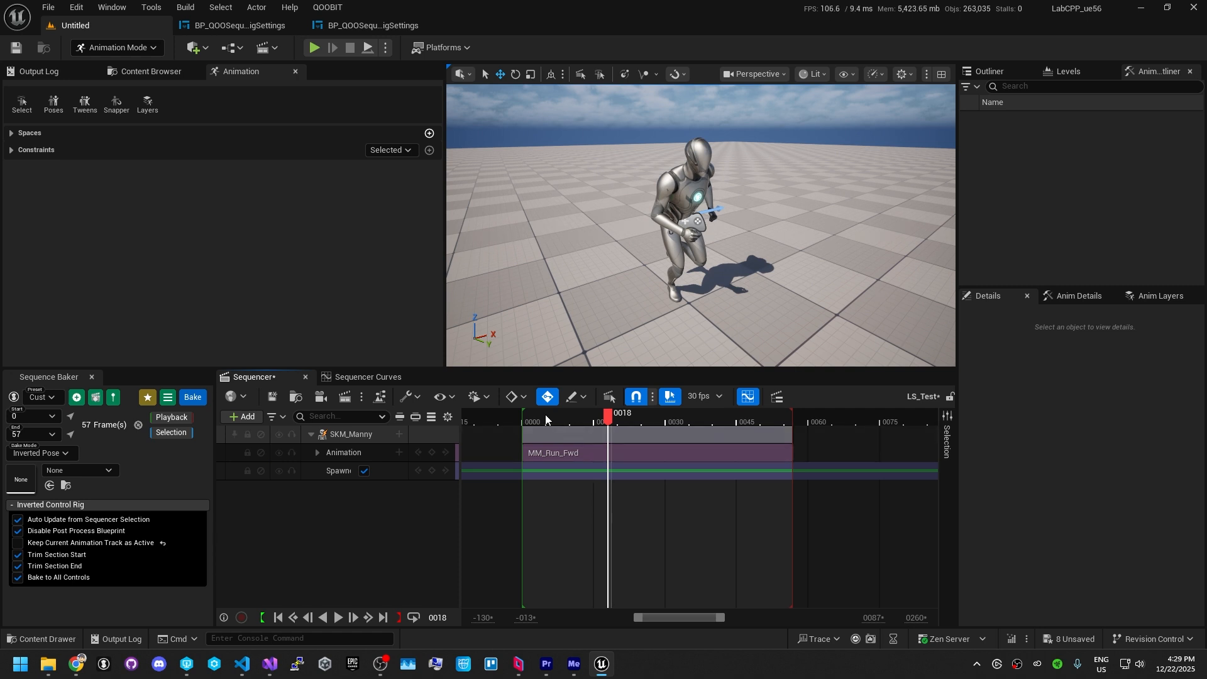
click(338, 446)
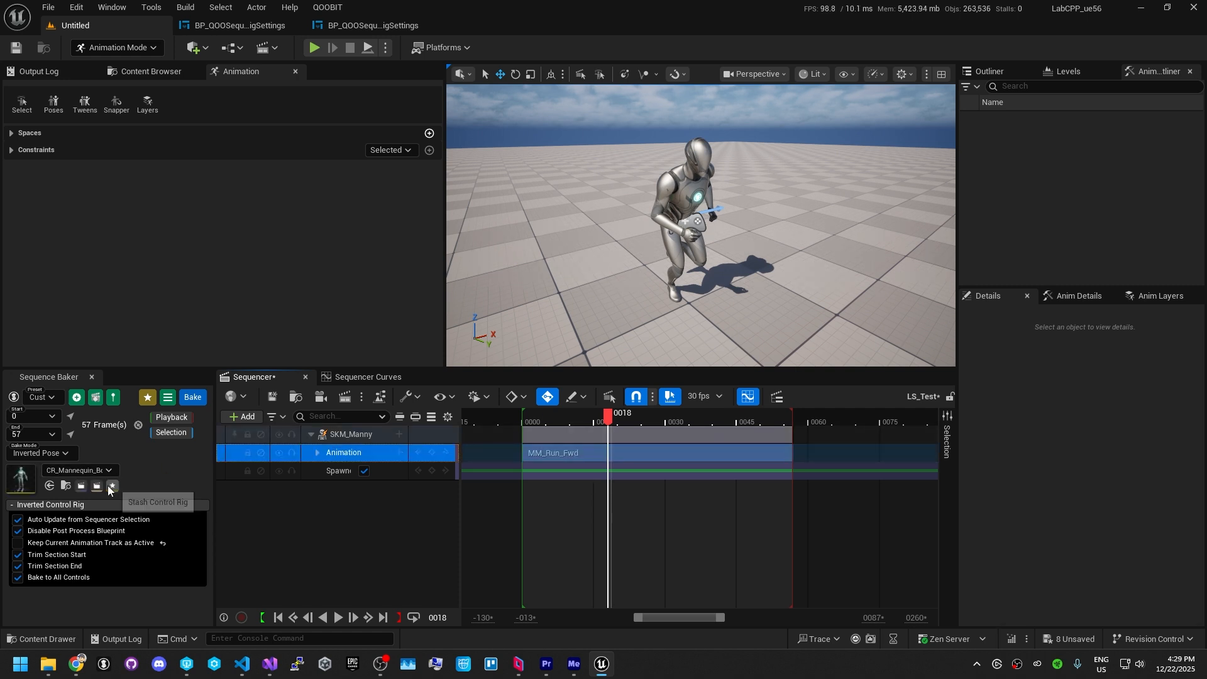
click(103, 485)
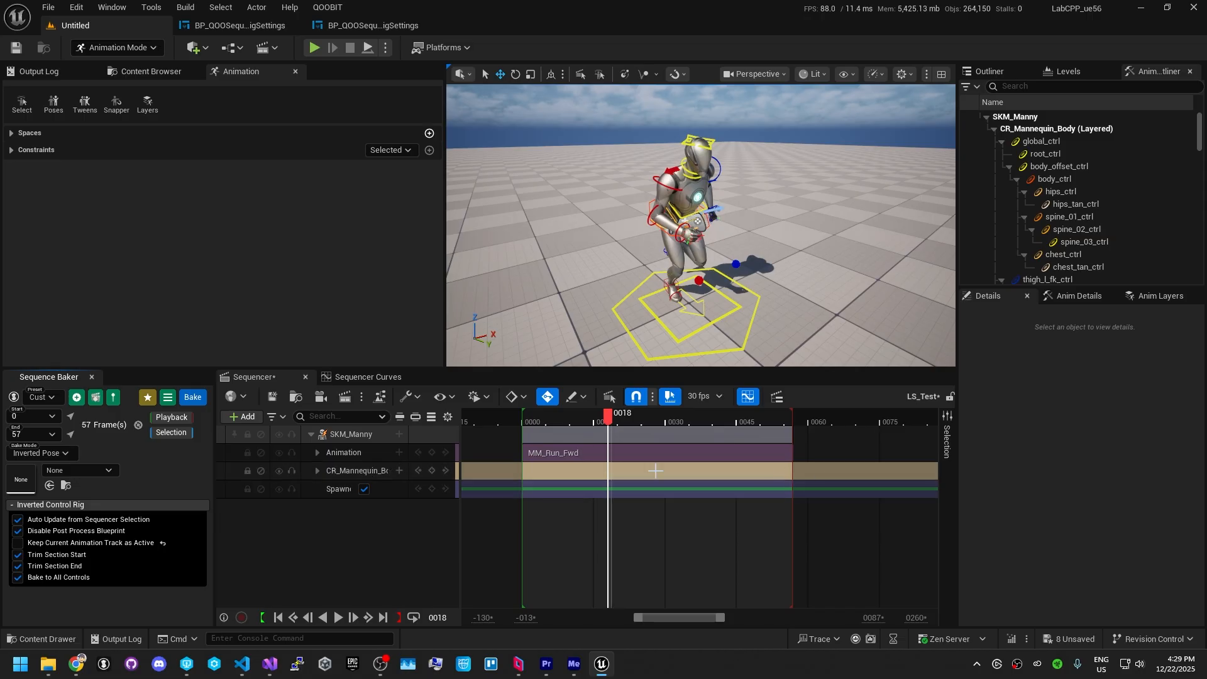
Step: Bake the inverted pose manually onto the layered CR_Mannequin_Body track and scrub through the result
right_click(330, 458)
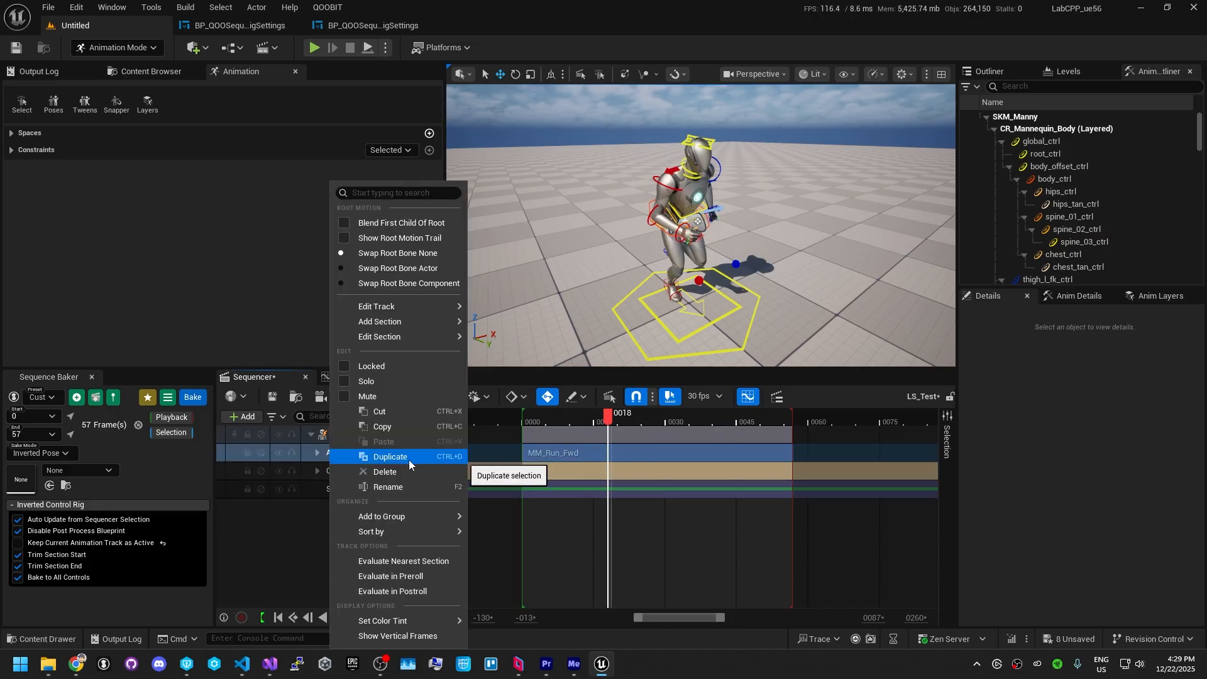
click(323, 470)
click(355, 472)
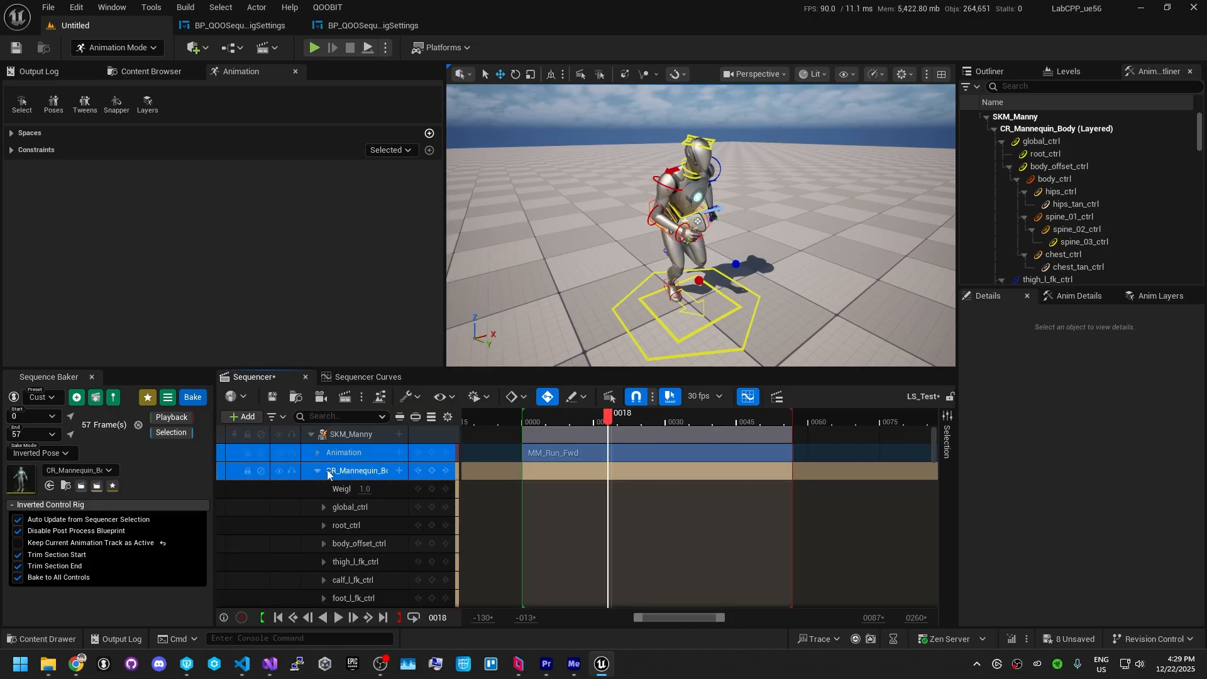
right_click(355, 471)
click(417, 299)
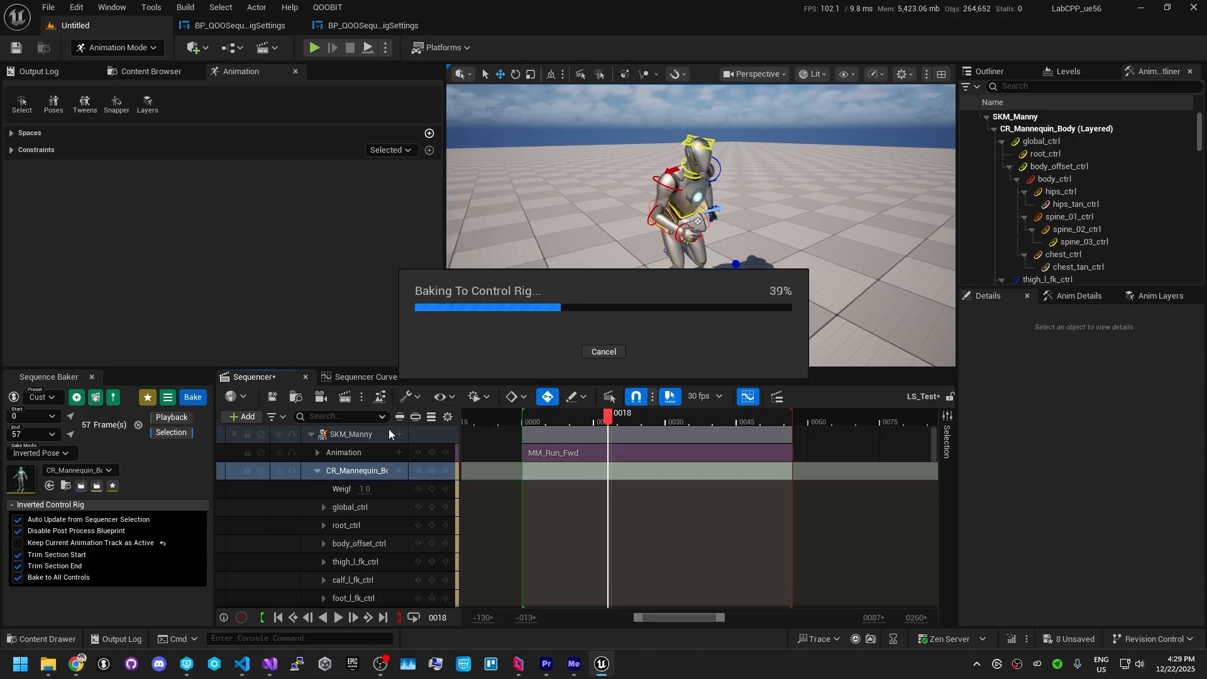
click(316, 470)
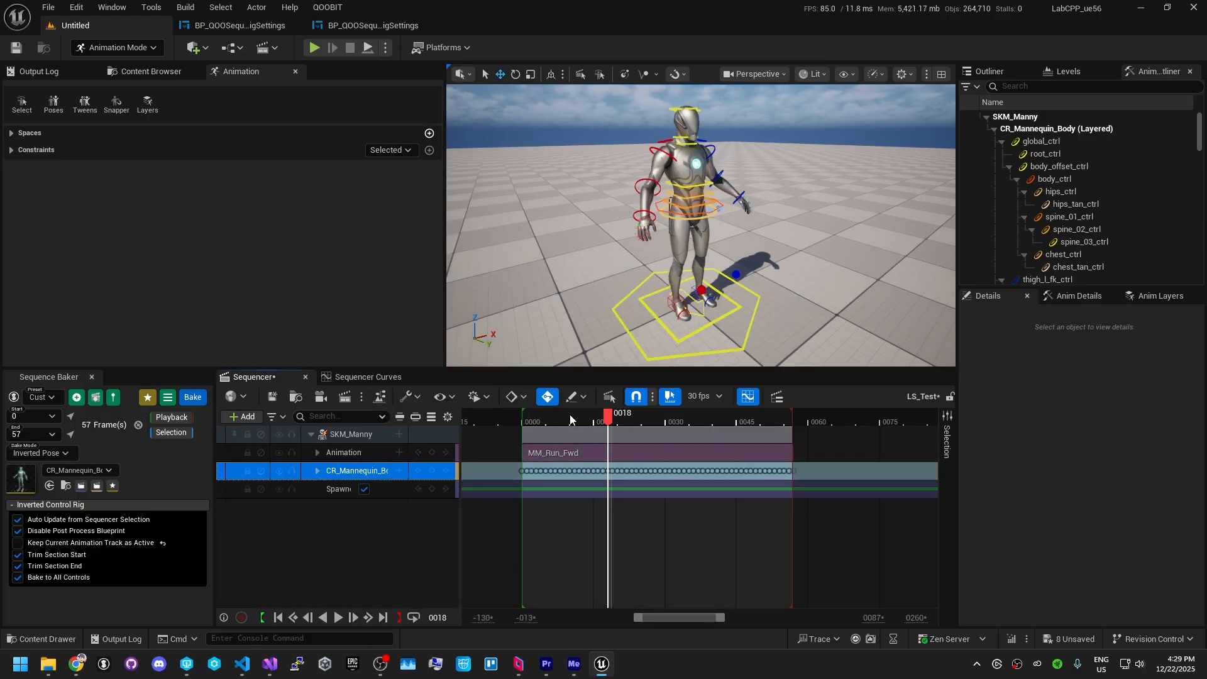
drag(550, 418, 666, 417)
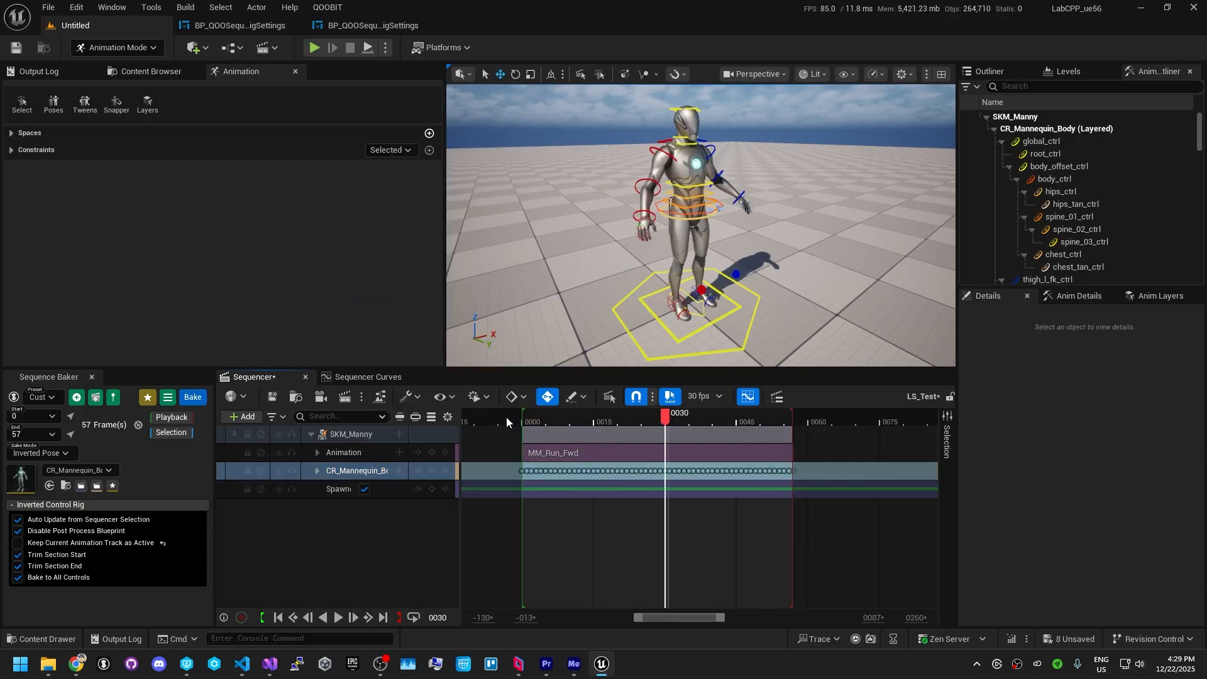
drag(507, 416, 826, 418)
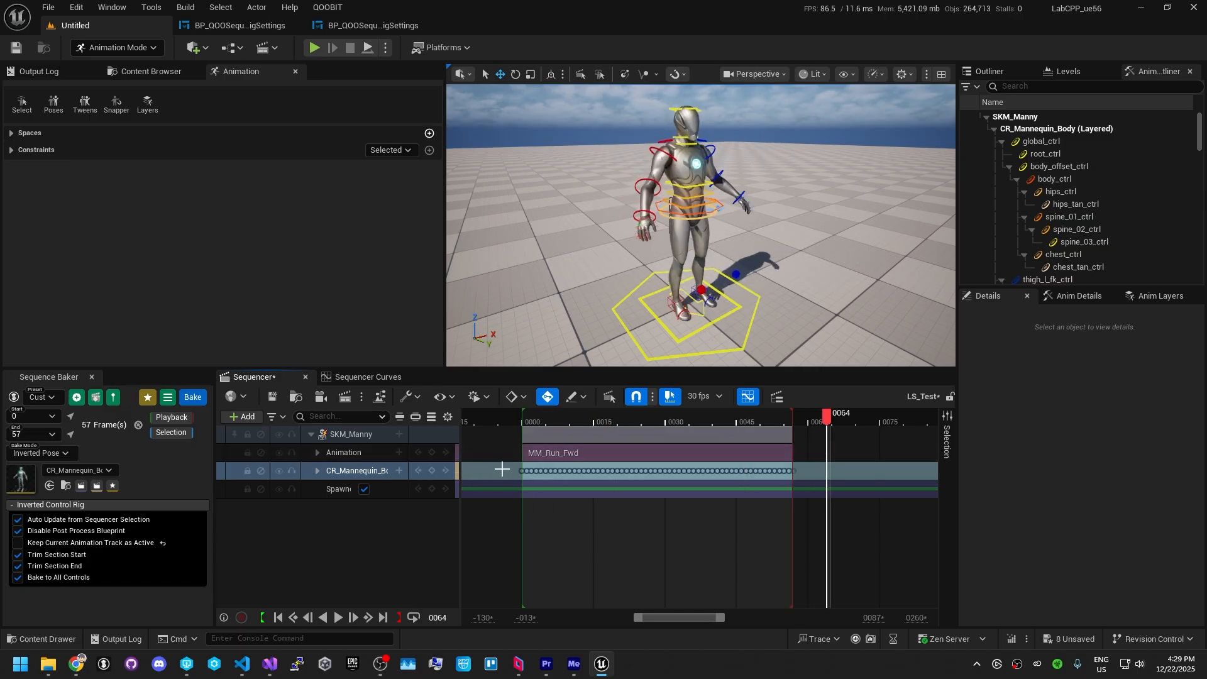
Step: Delete the manually baked CR_Mannequin_Body track and scrub the remaining run animation to frame 9
click(357, 470)
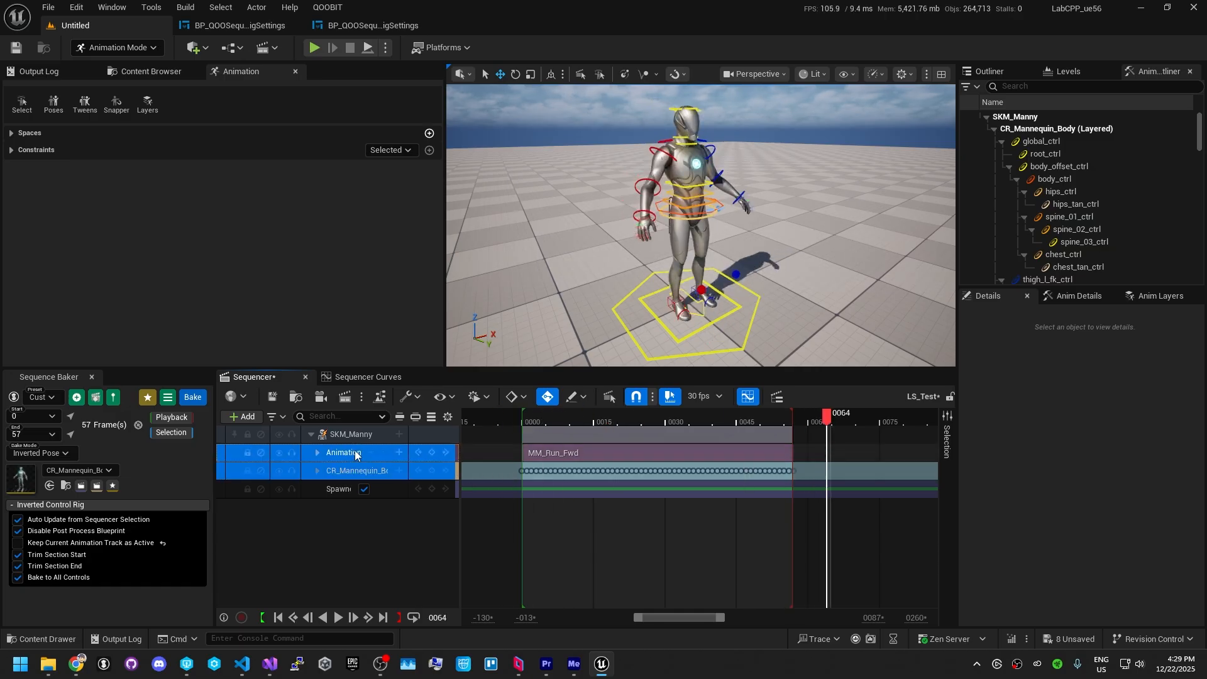
key(Delete)
drag(602, 419, 564, 417)
Step: Turn on Keep Current Animation Track as Active, bake SKM_Manny's inverted pose with CR_Mannequin_Body over frames 0 to 57, and scrub the result
click(44, 543)
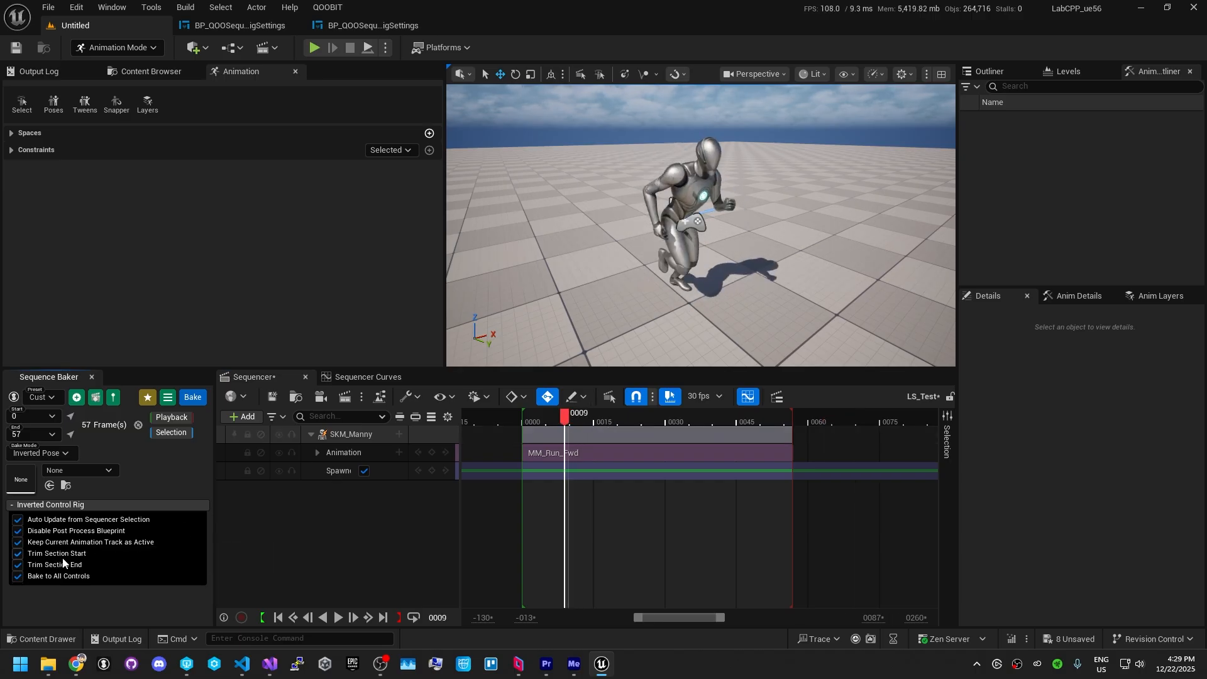
click(192, 398)
click(686, 352)
click(292, 430)
click(189, 397)
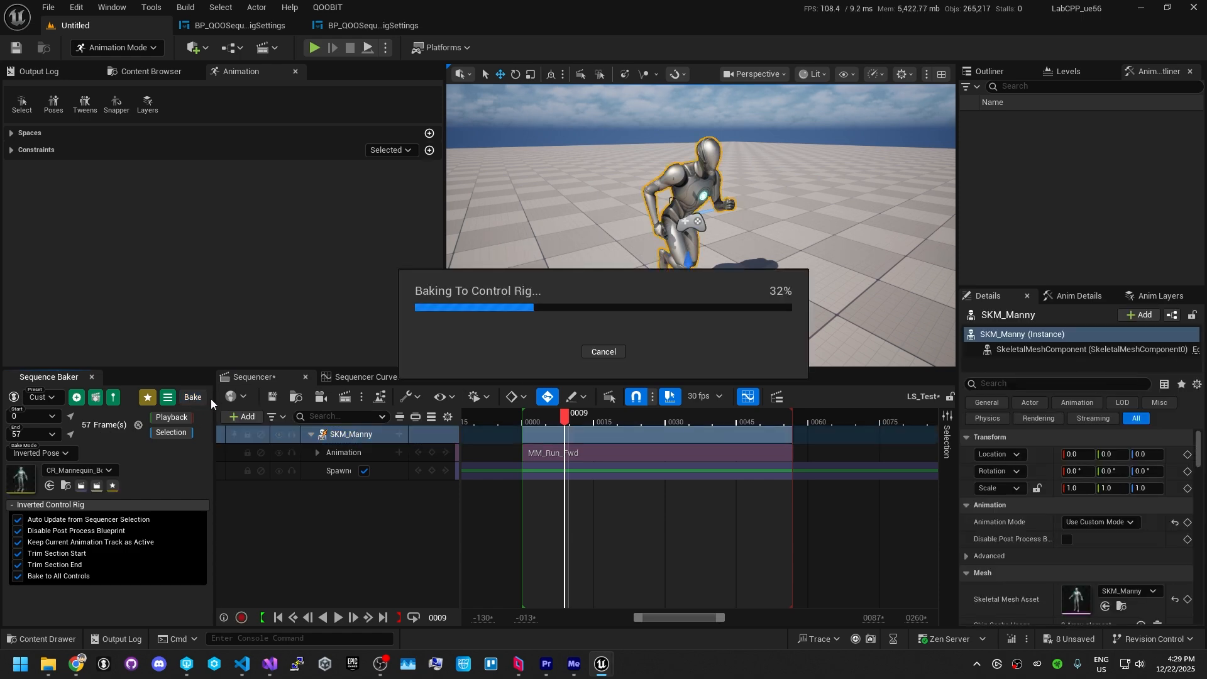
click(500, 421)
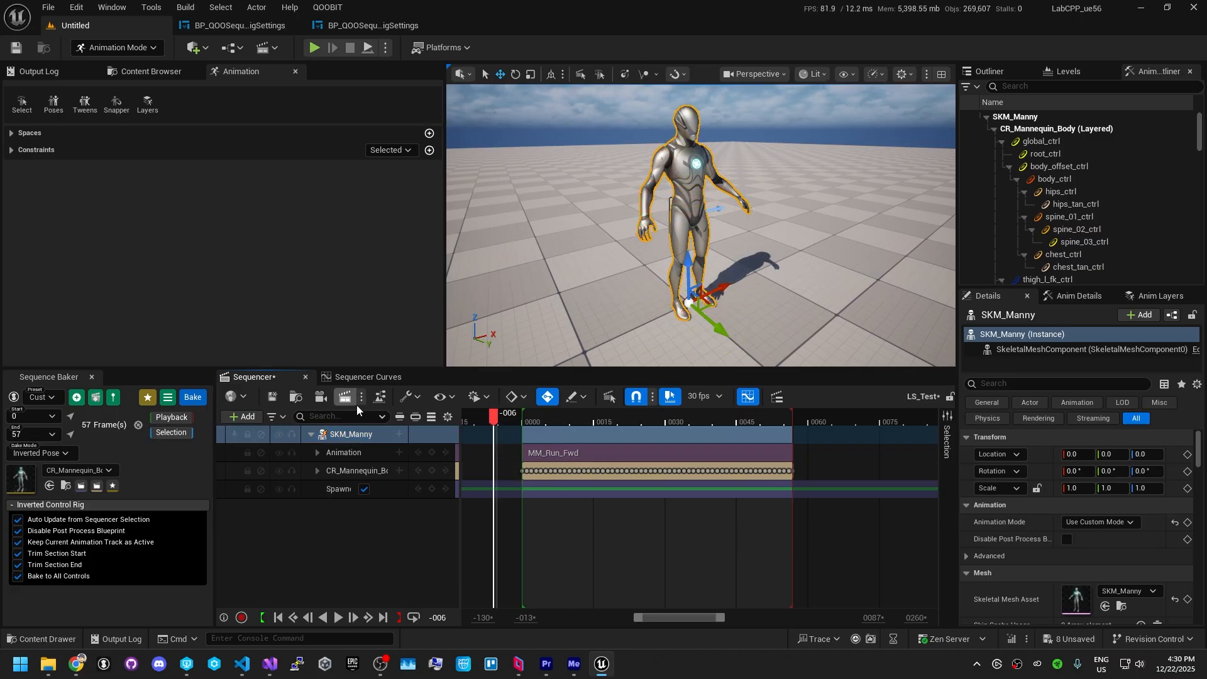
drag(486, 419, 646, 433)
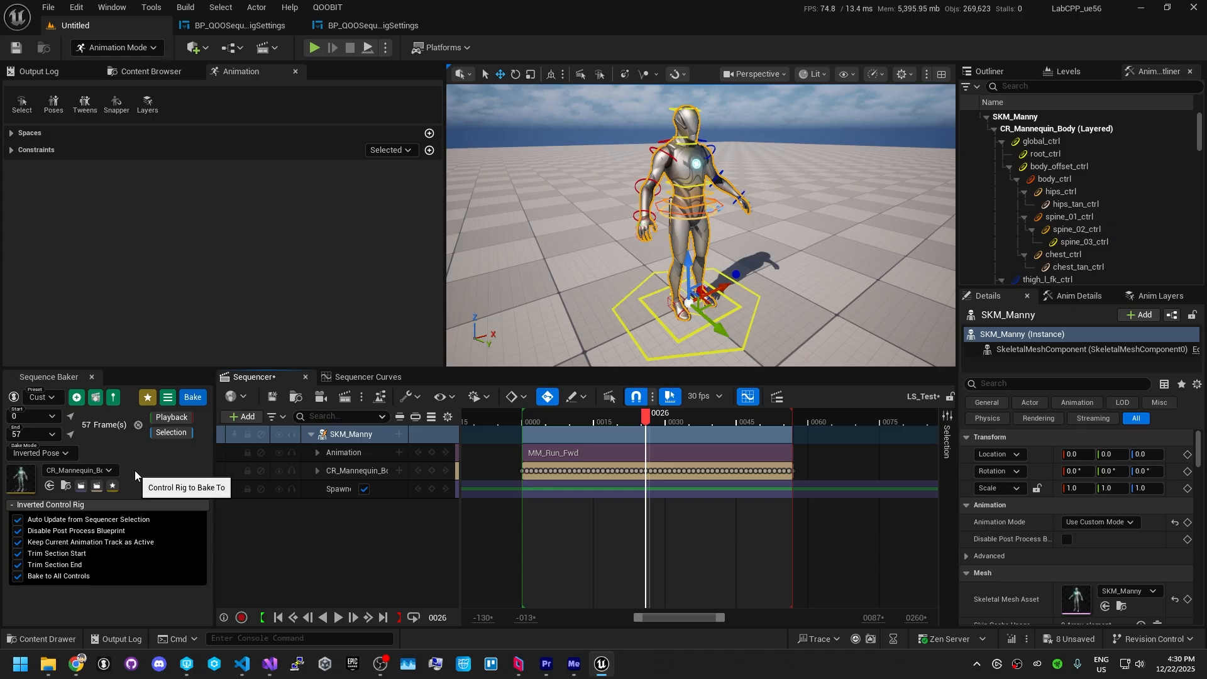
Step: Turn off Bake to All Controls and enable Include Controls in the Inverted Control Rig settings
click(73, 578)
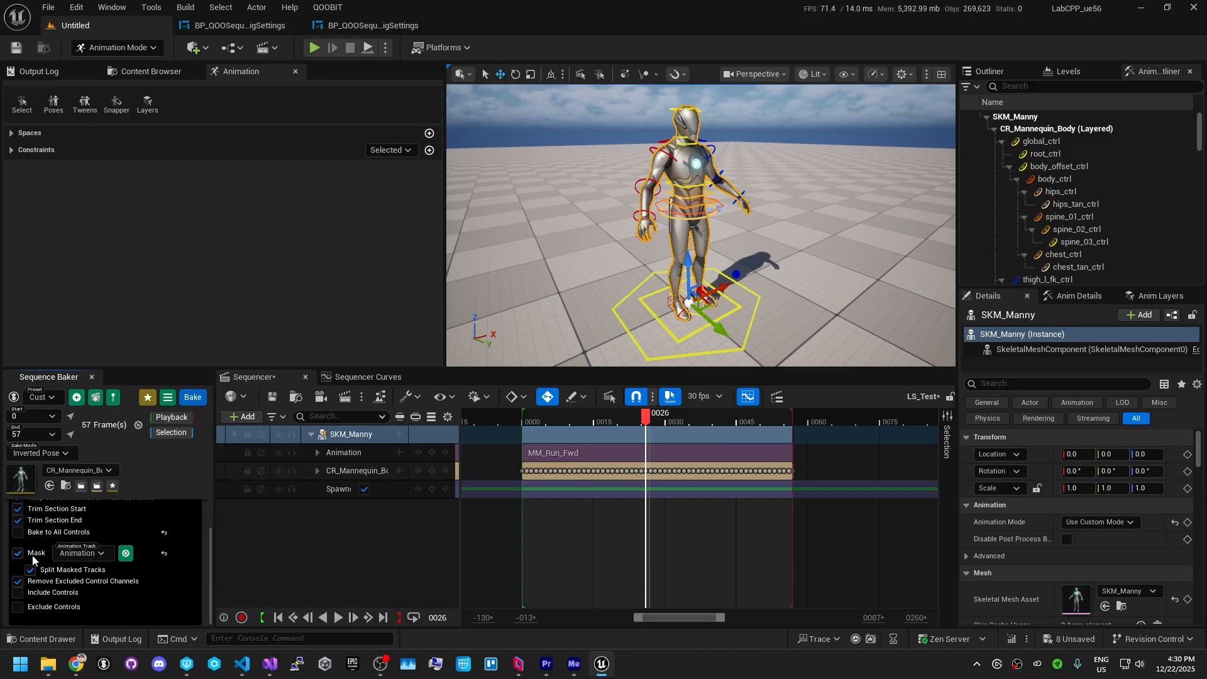
click(56, 593)
scroll(146, 559, down, 3)
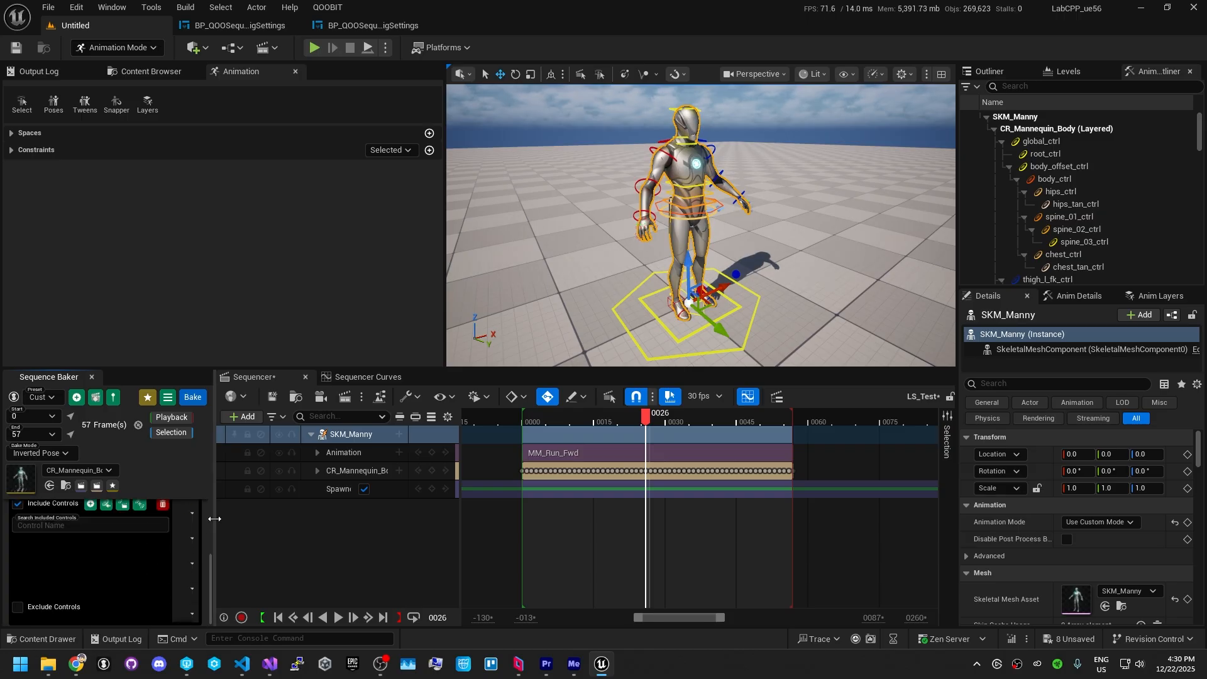
drag(214, 518, 333, 511)
scroll(259, 530, up, 3)
Step: Add the controls of the saved Upper Body group to the included controls and enlarge the baker's settings area
click(267, 522)
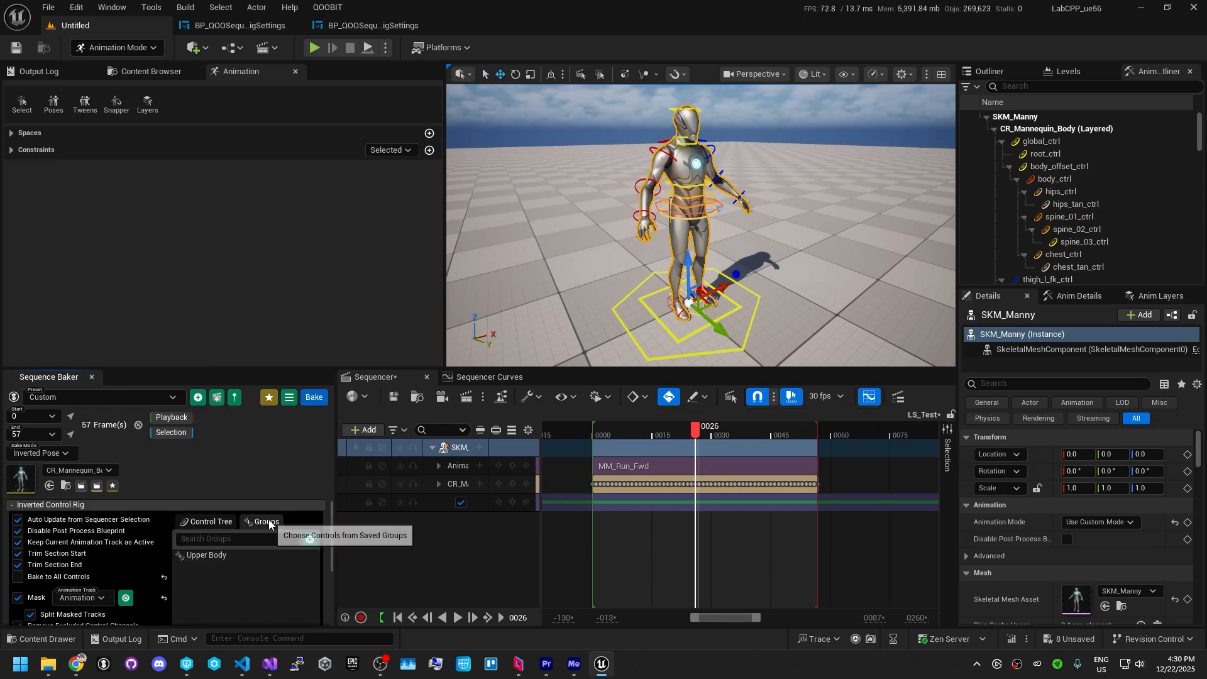
click(209, 552)
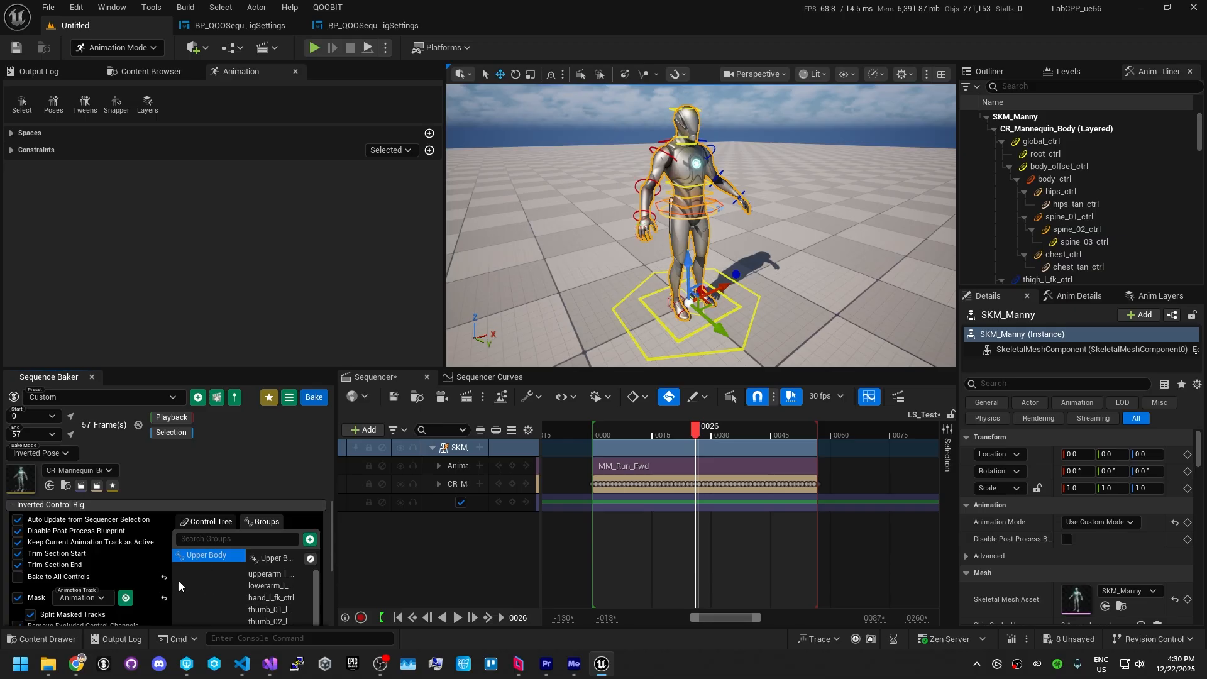
scroll(179, 581, down, 5)
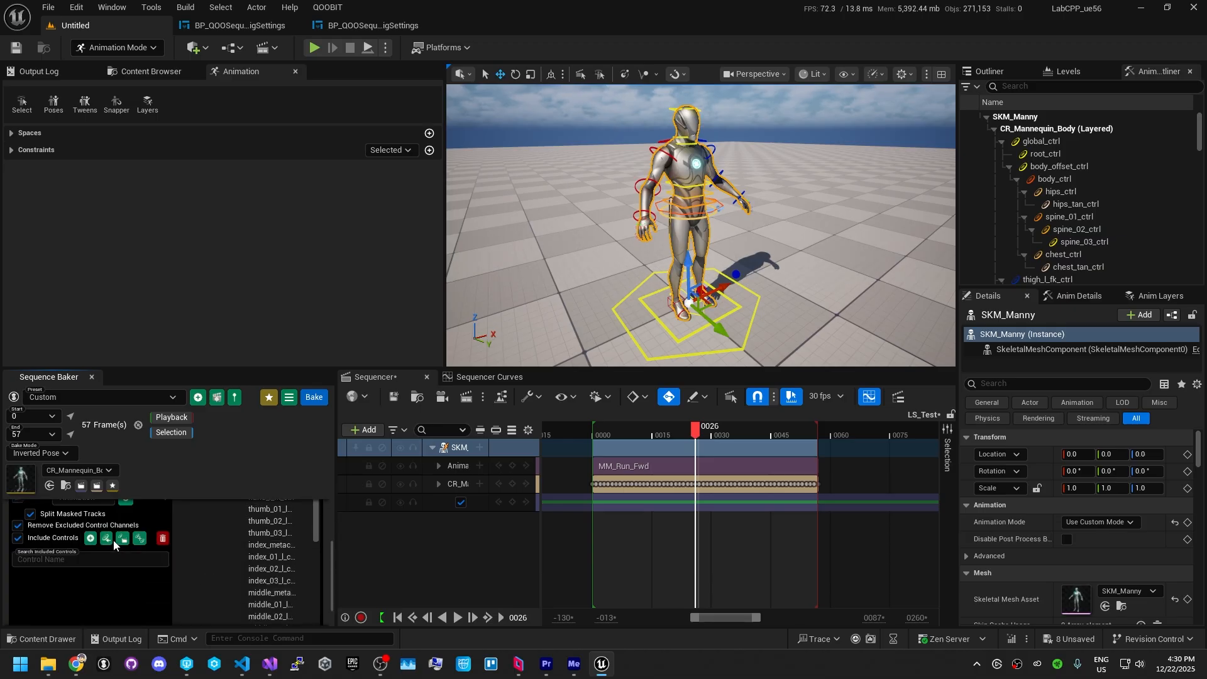
click(105, 539)
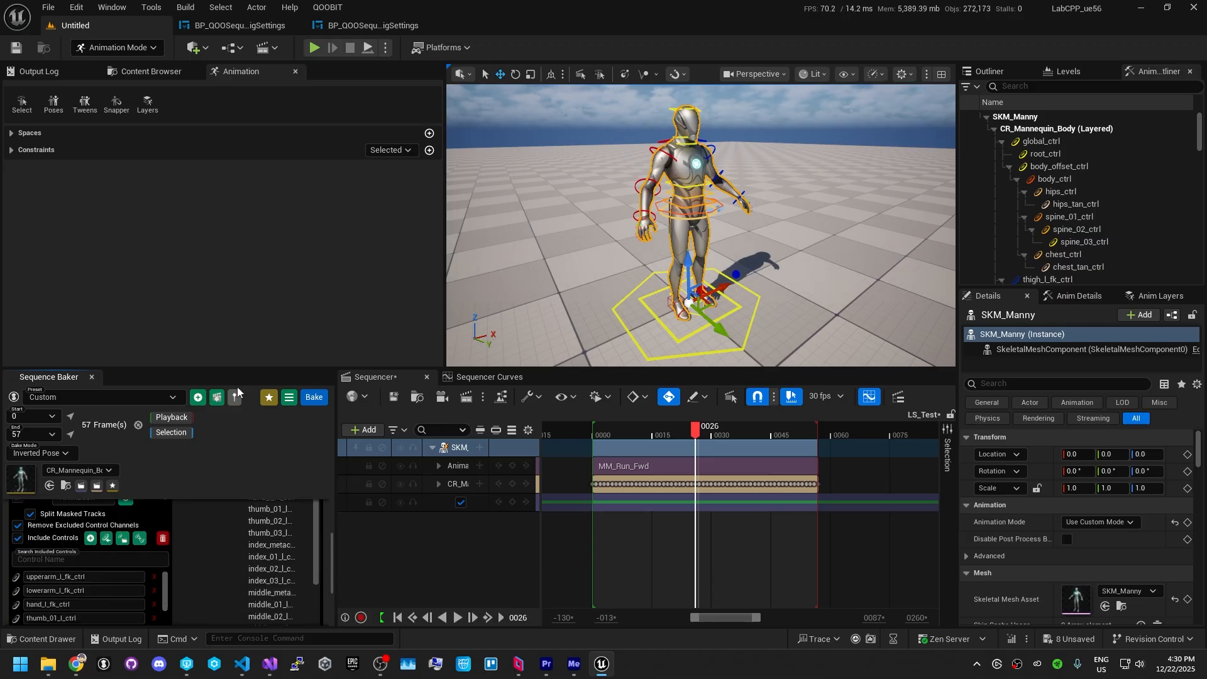
drag(245, 371, 245, 232)
Step: Delete the full-body baked CR_Mannequin_Body track from SKM_Manny
click(453, 348)
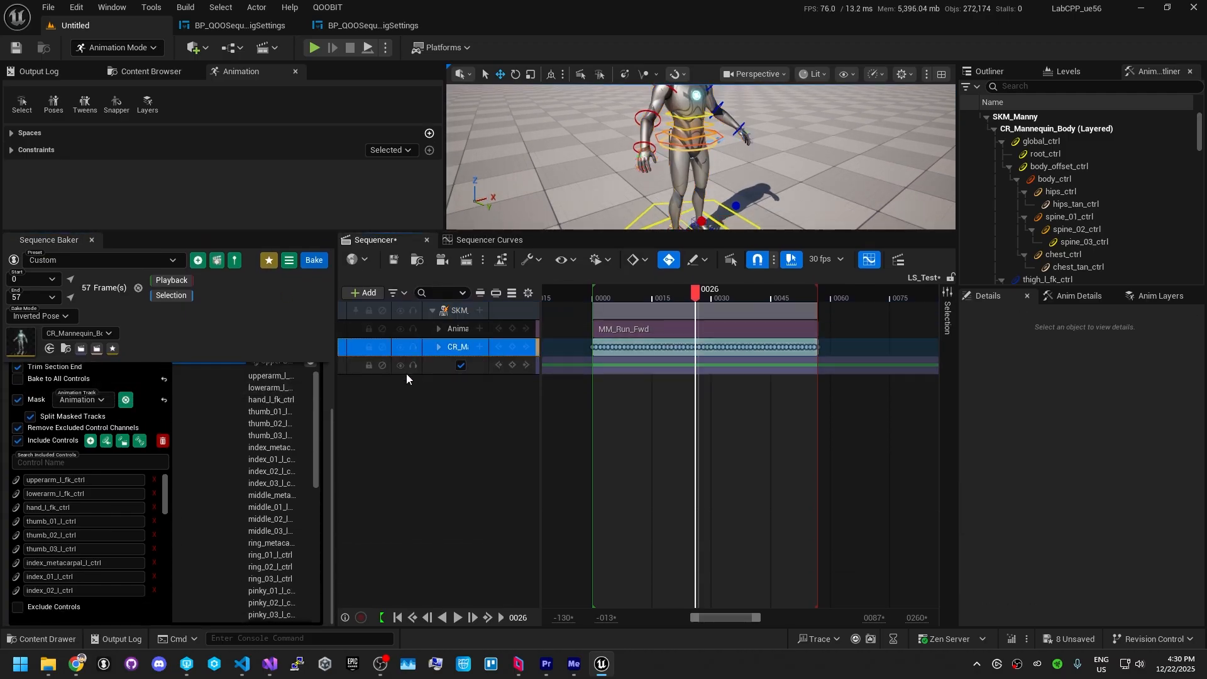
key(Delete)
scroll(284, 443, up, 2)
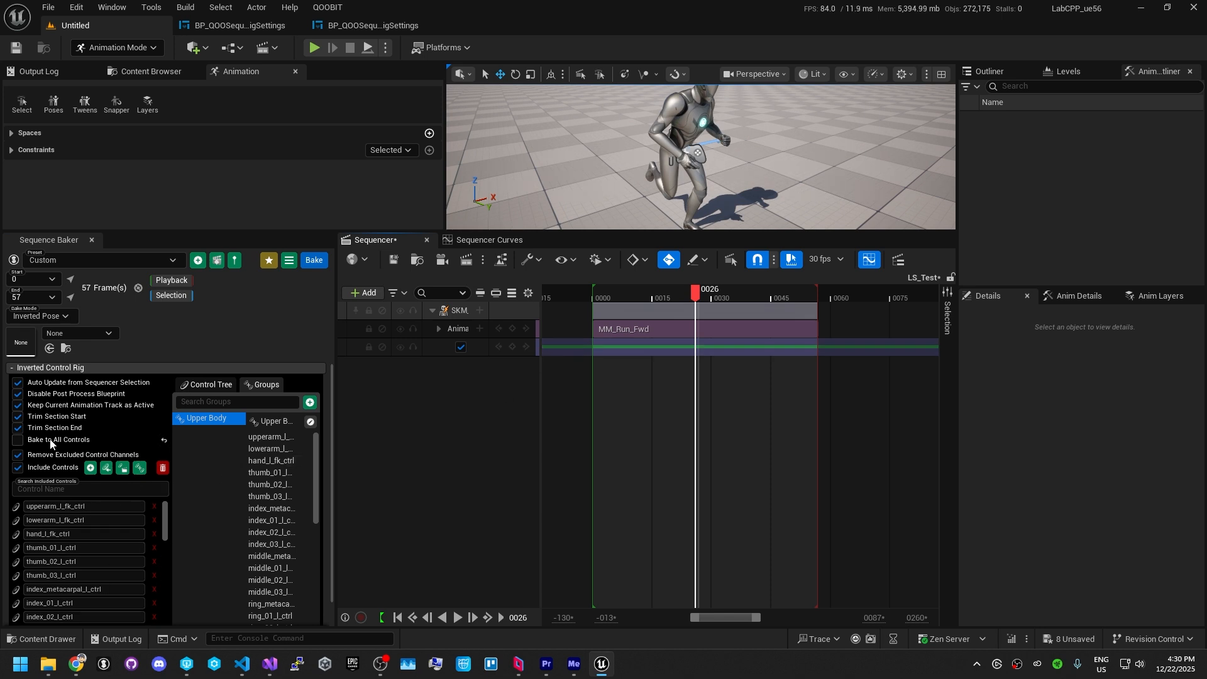
Step: Bake SKM_Manny's upper-body controls as an inverted pose masked by the Animation track, and expand the rig track to inspect its split sections
click(469, 310)
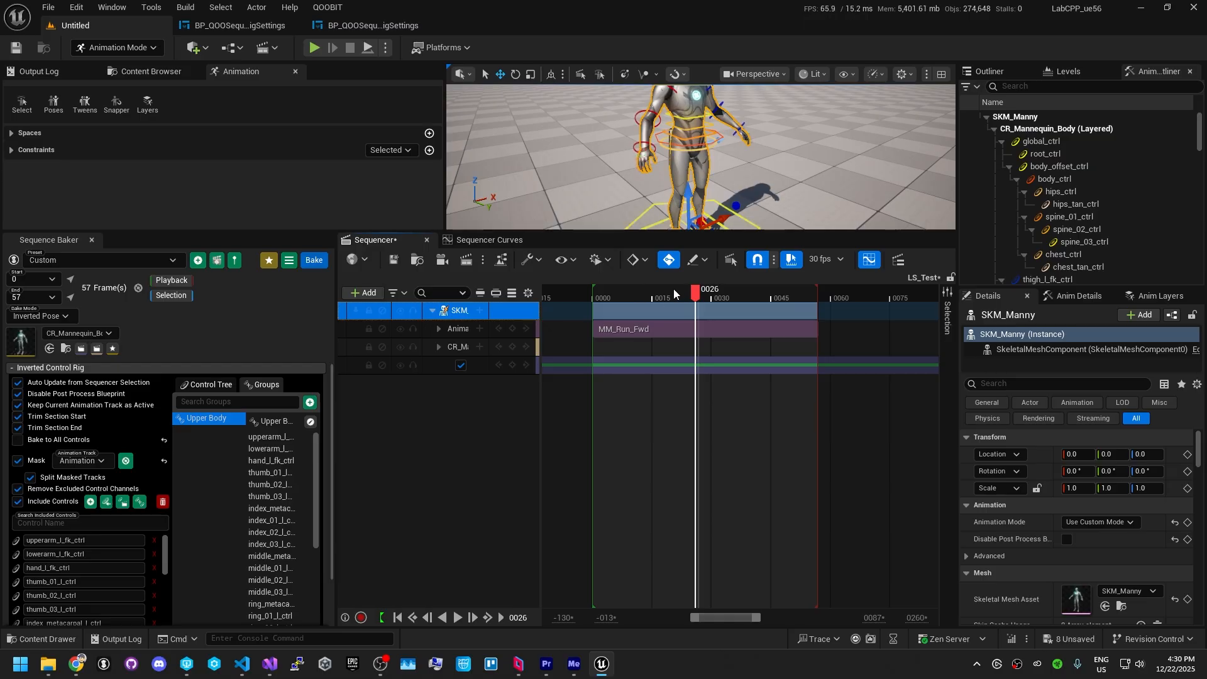
drag(673, 289, 561, 293)
click(438, 347)
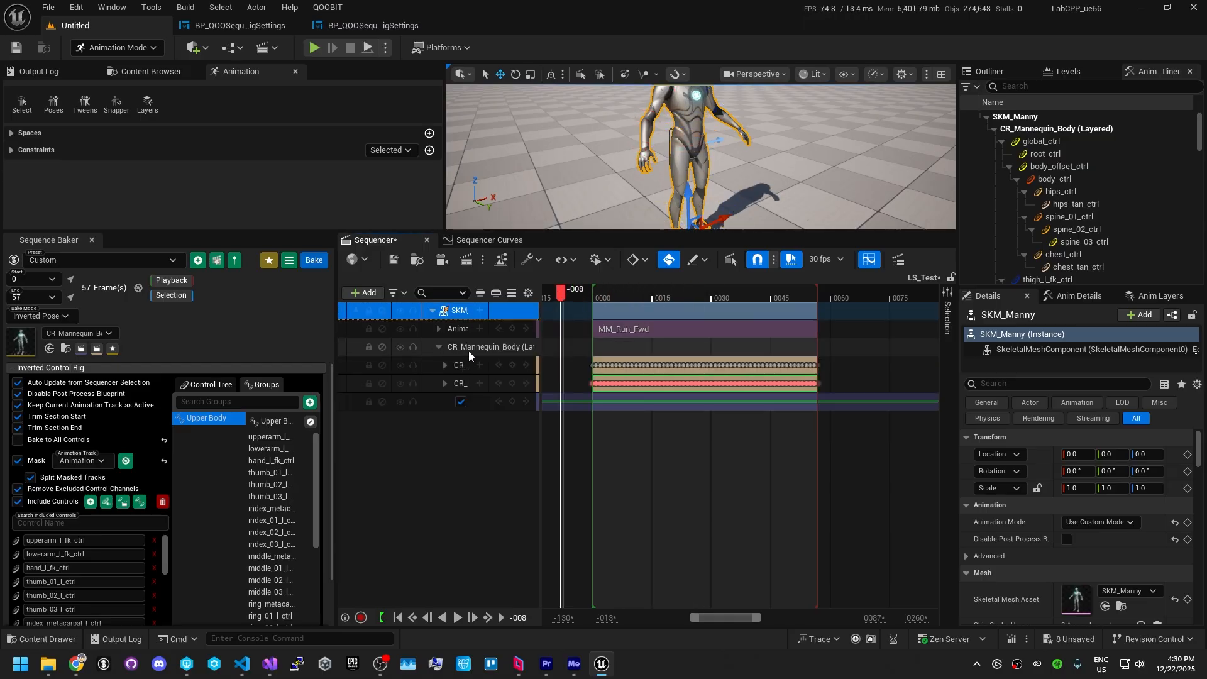
click(478, 365)
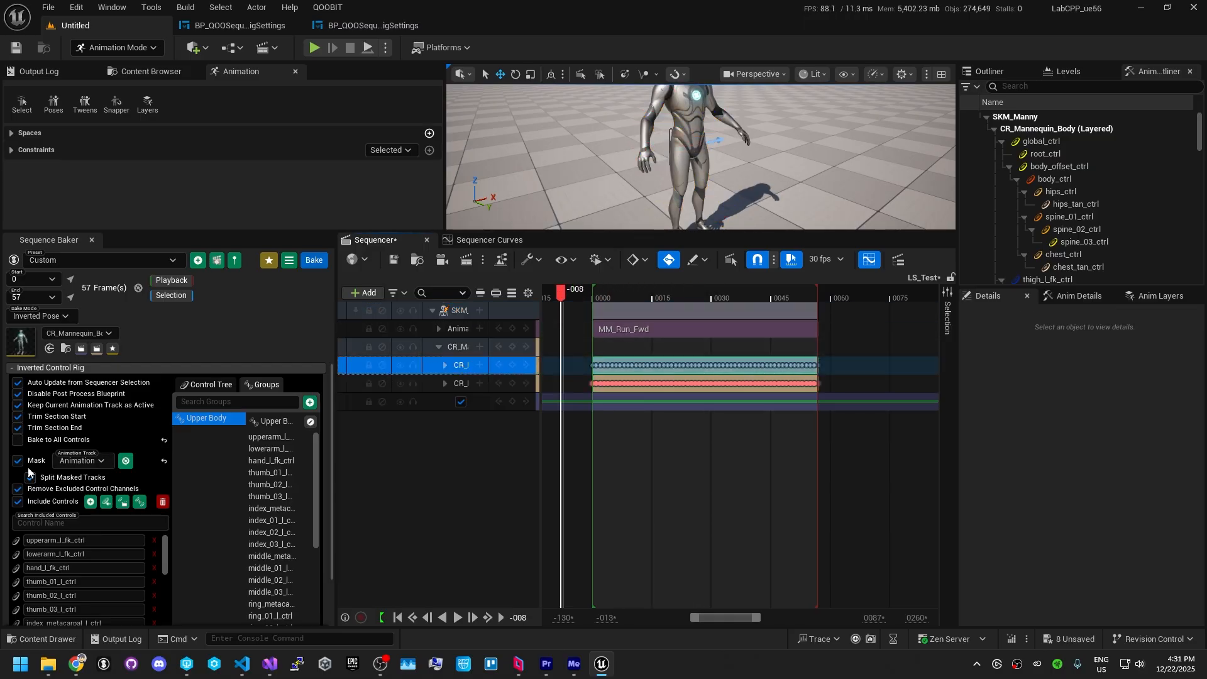
Step: Turn off Mask in the bake settings and delete both split CR_Mannequin_Body tracks
click(18, 460)
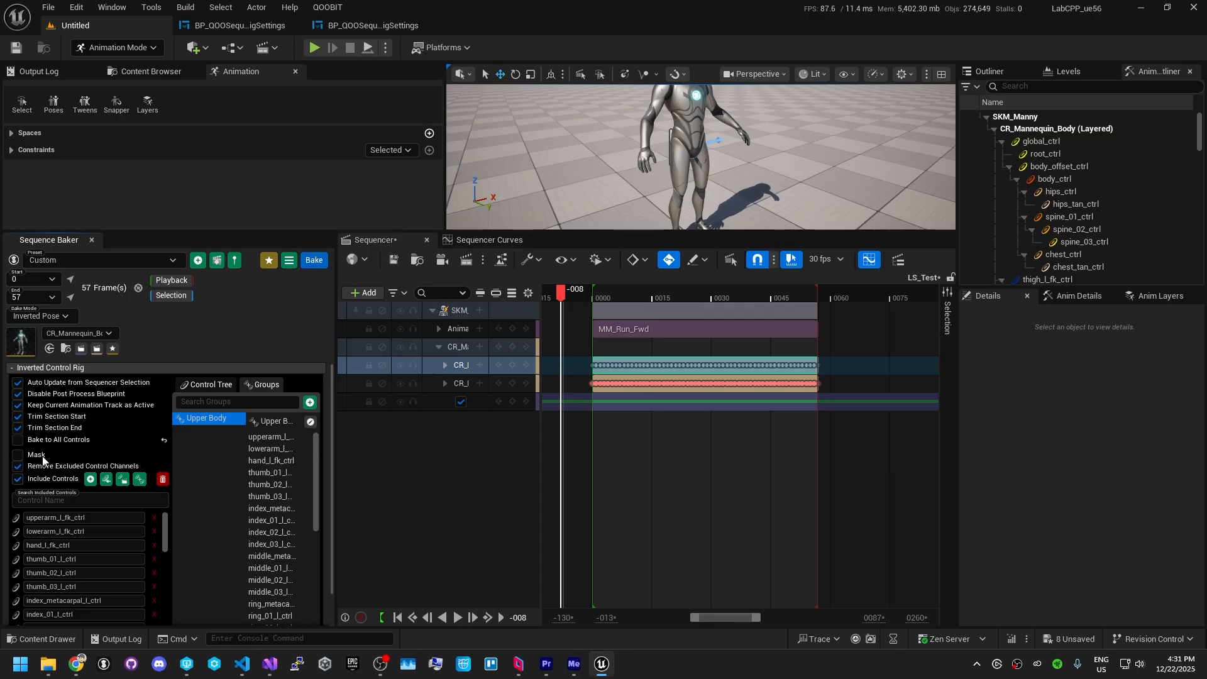
click(483, 364)
key(Delete)
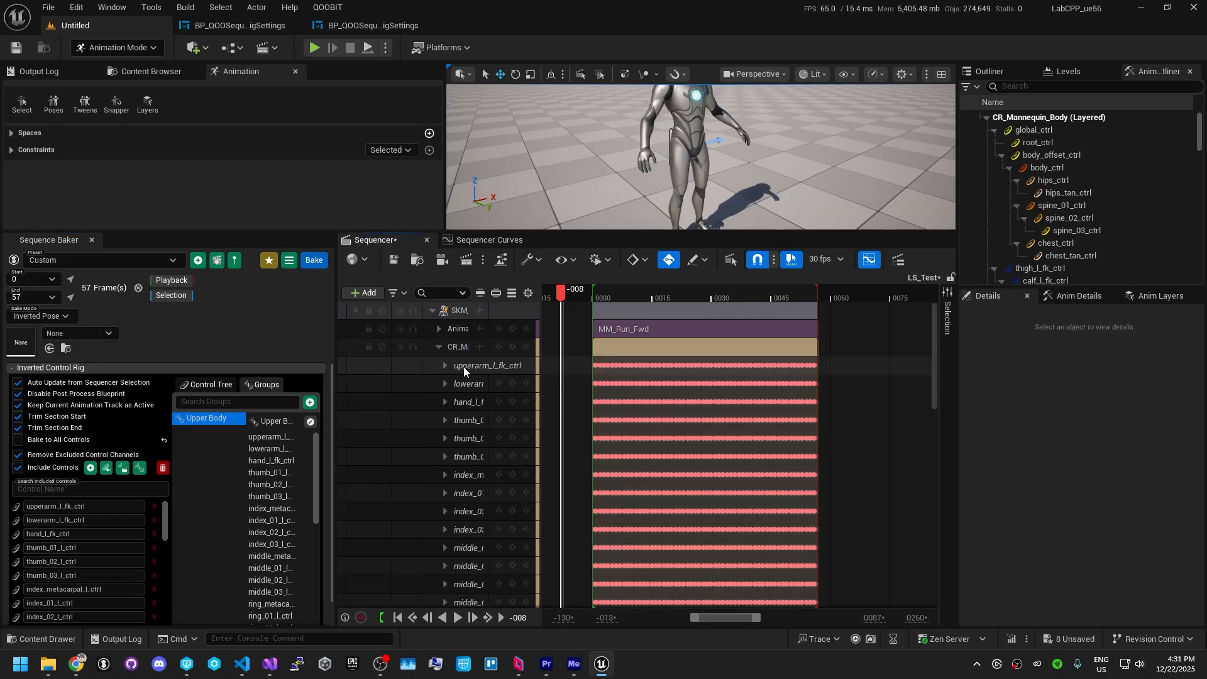
click(462, 351)
key(Delete)
Step: Bake SKM_Manny's included Upper Body controls without a mask, expand the rig track, and inspect its control channels at frame 5
click(460, 313)
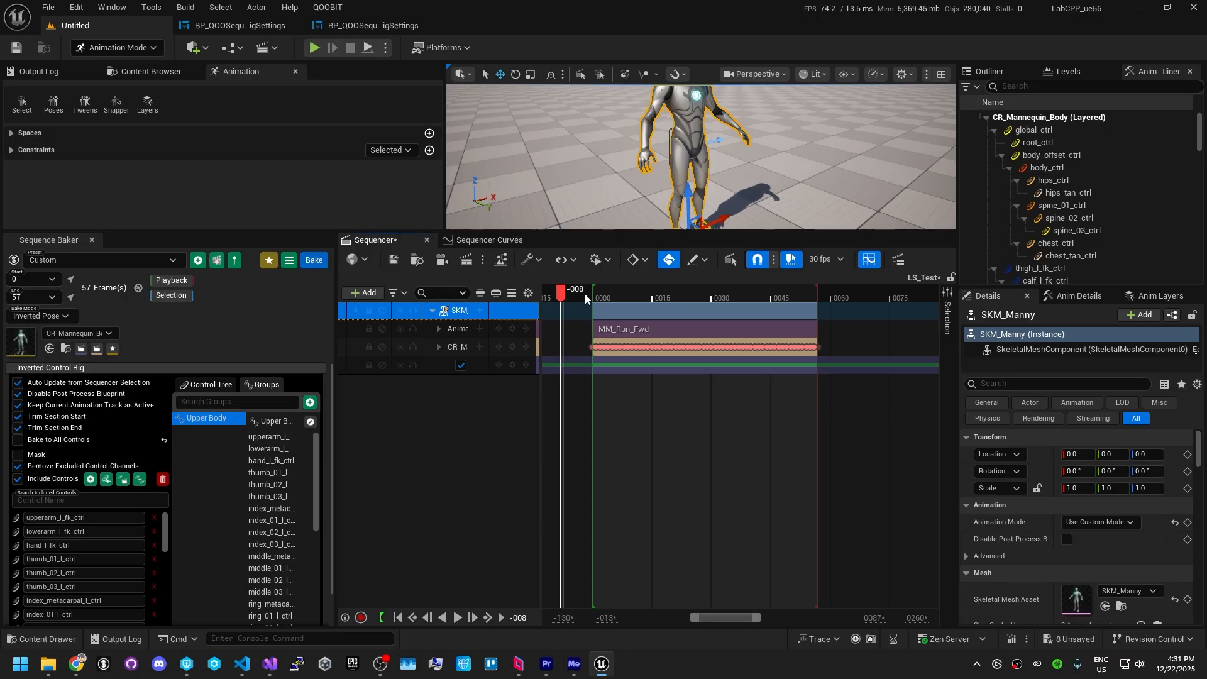
click(438, 346)
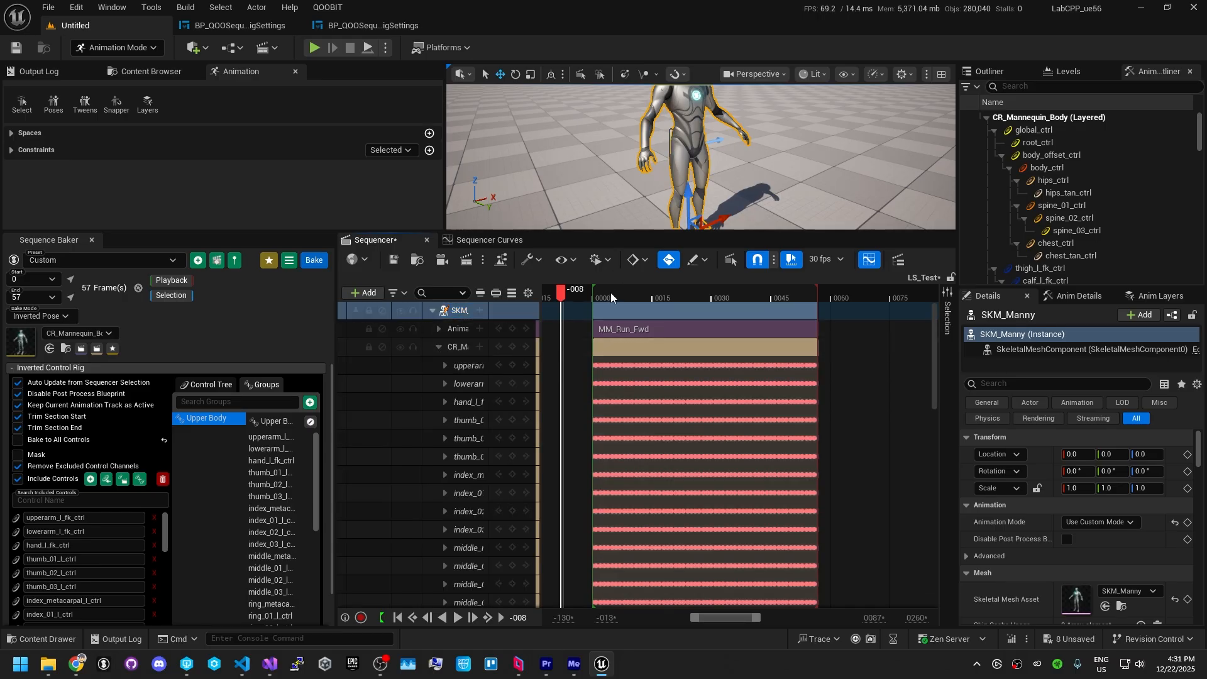
mouse_move(610, 292)
mouse_down()
mouse_move(694, 291)
mouse_move(629, 290)
mouse_move(756, 270)
mouse_move(582, 273)
mouse_move(731, 271)
mouse_move(584, 295)
mouse_move(744, 291)
mouse_move(698, 303)
mouse_move(613, 296)
mouse_up()
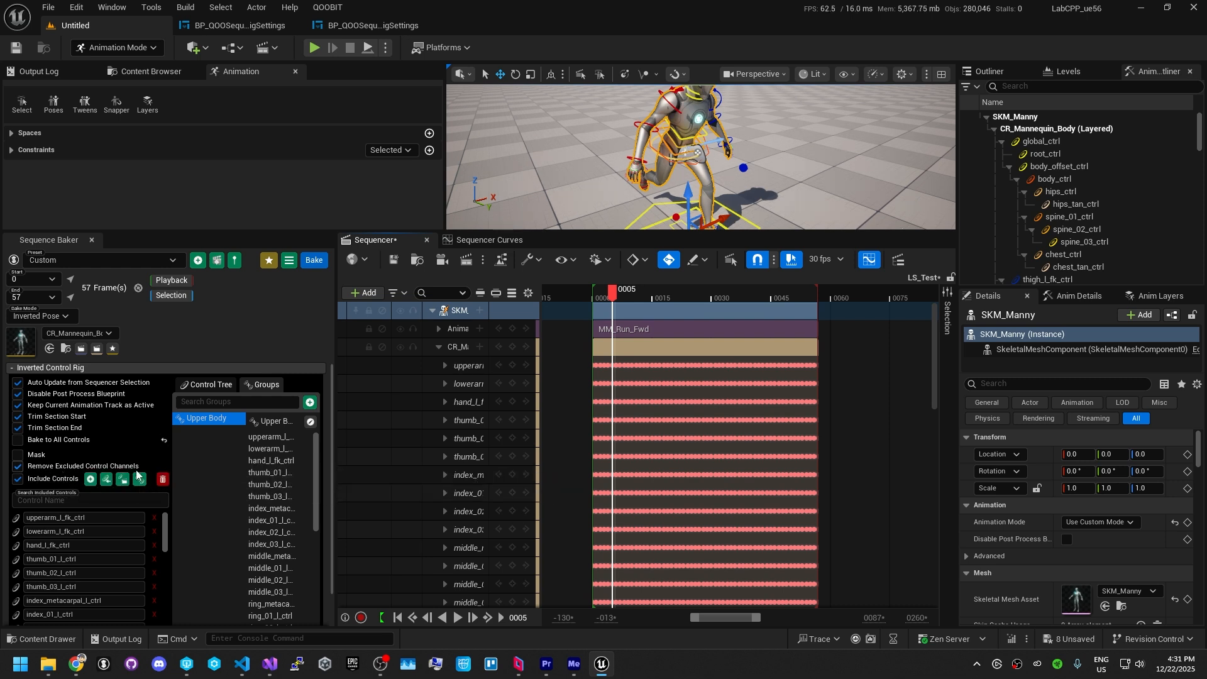
drag(936, 371, 867, 310)
Step: Delete the unmasked CR_Mannequin_Body track and turn off Remove Excluded Control Channels
click(457, 349)
key(Delete)
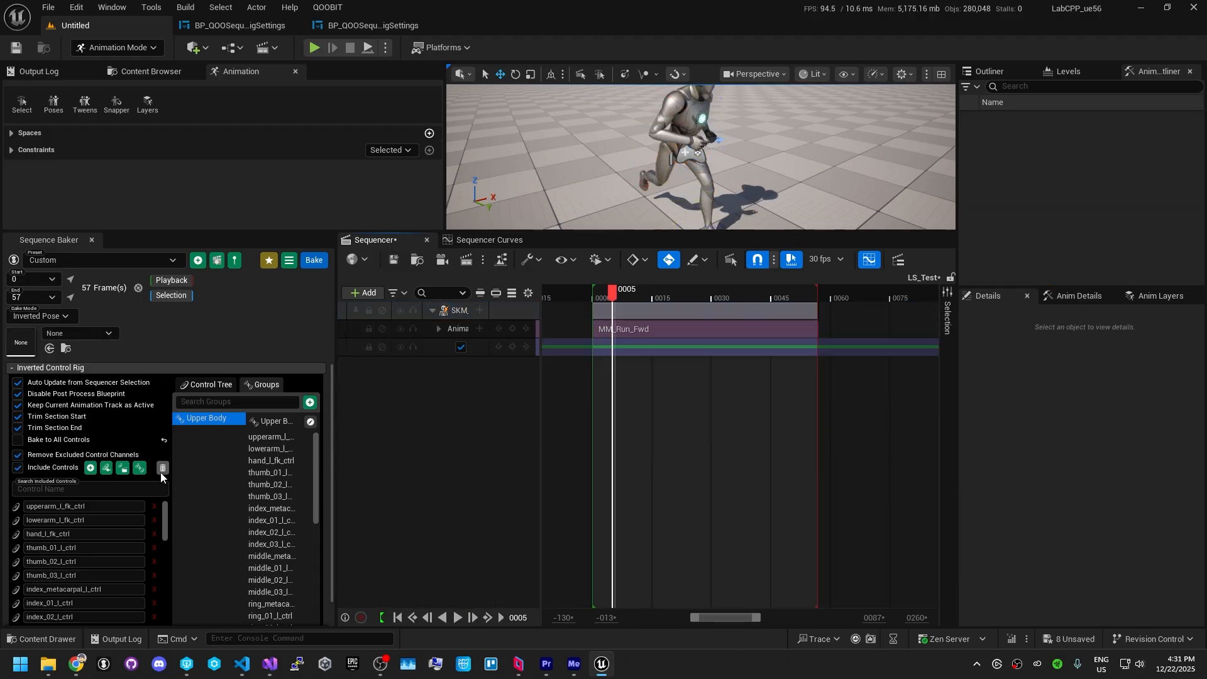
click(58, 456)
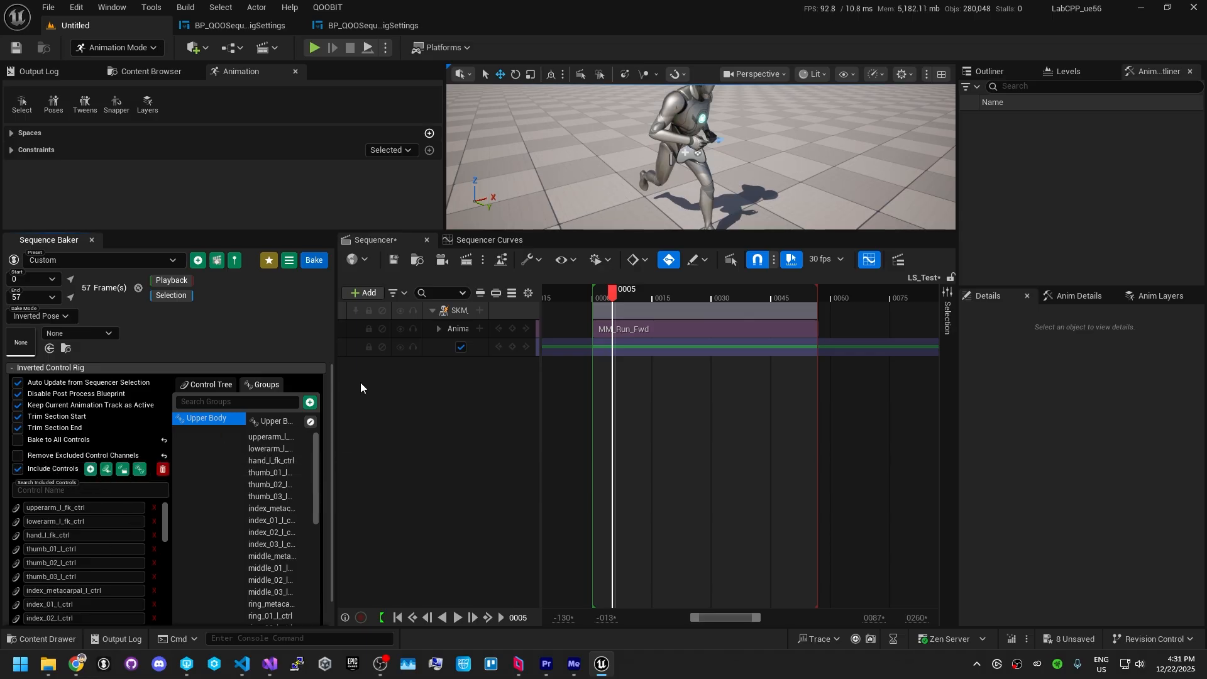
Step: Bake SKM_Manny's Upper Body controls with excluded channels kept, expand the rig track, and inspect global_ctrl and the other channels
click(459, 328)
key(ctrl+b)
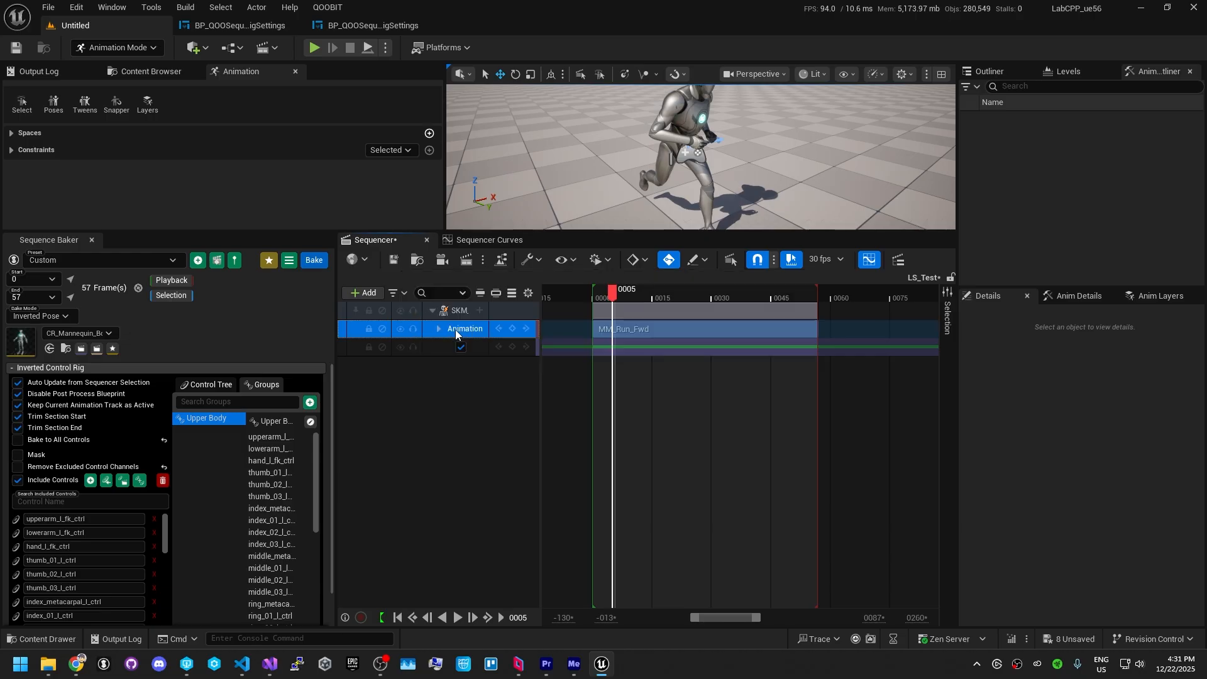
click(438, 346)
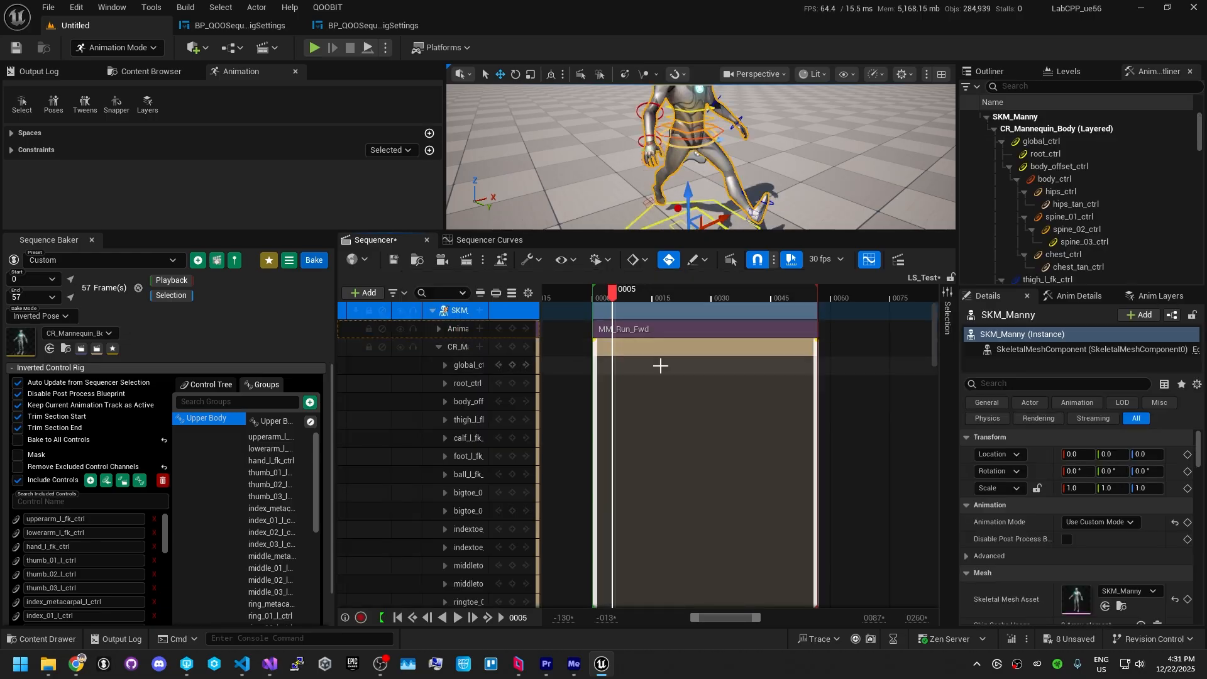
mouse_move(934, 334)
mouse_down()
mouse_move(909, 495)
mouse_move(917, 597)
mouse_move(933, 311)
mouse_up()
drag(689, 298, 556, 323)
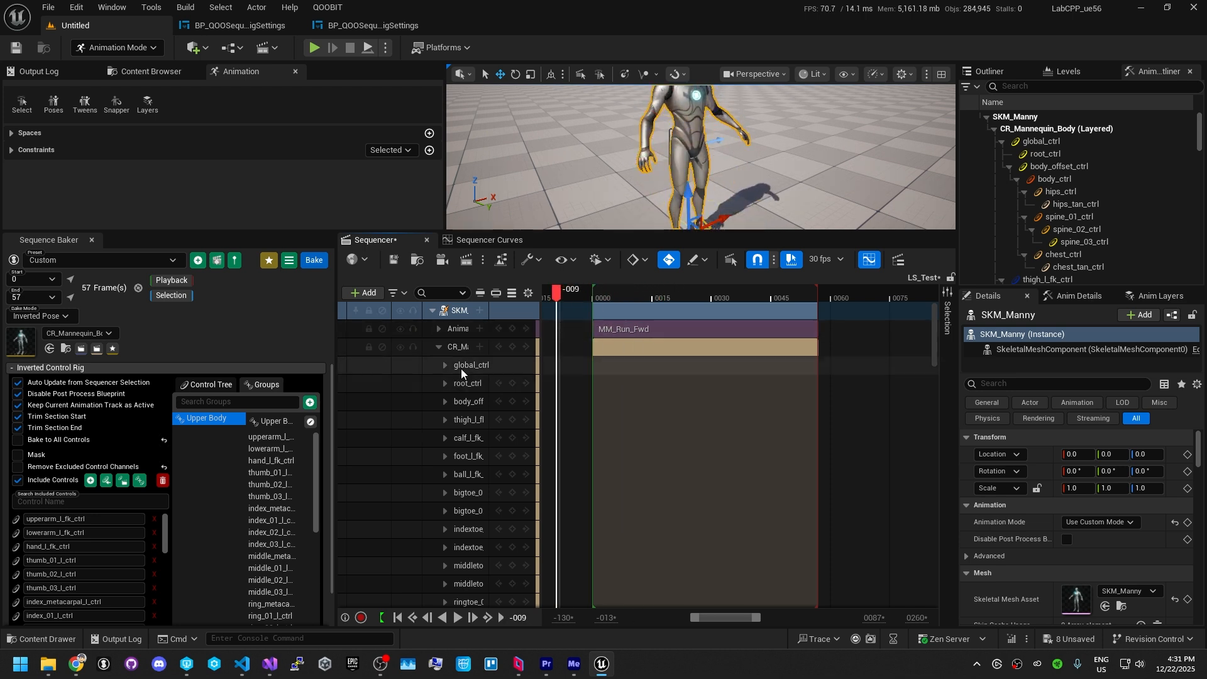
click(461, 370)
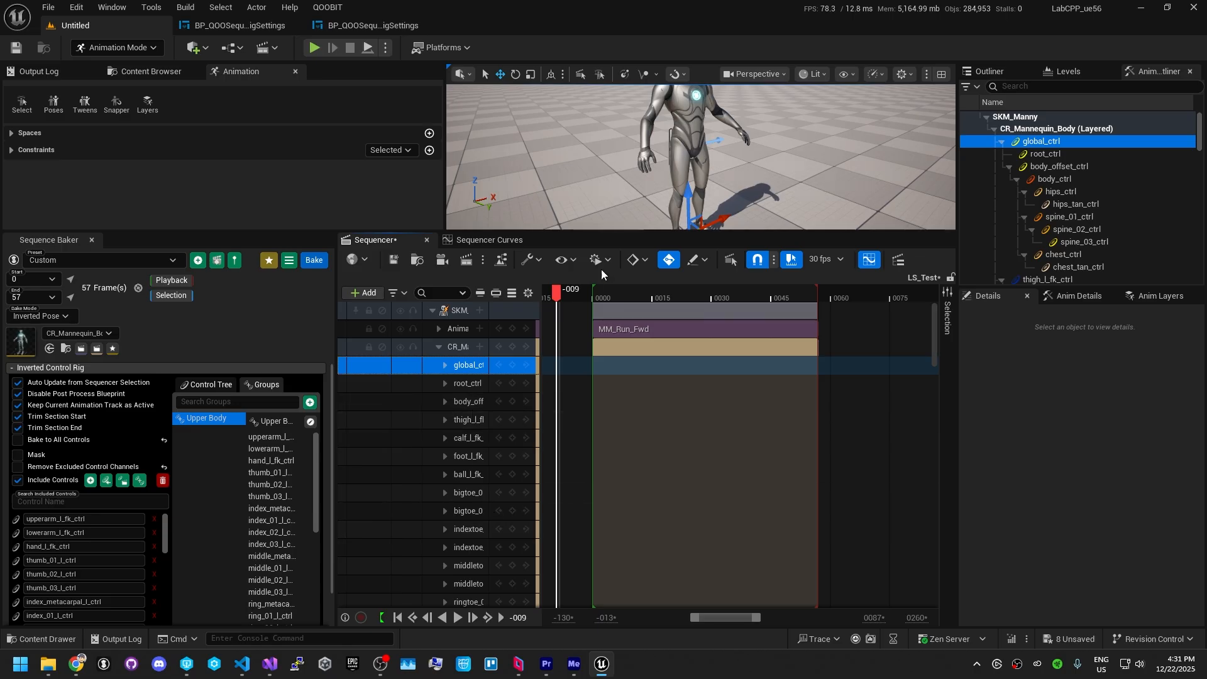
mouse_move(577, 290)
mouse_down()
mouse_move(801, 292)
mouse_move(577, 280)
mouse_up()
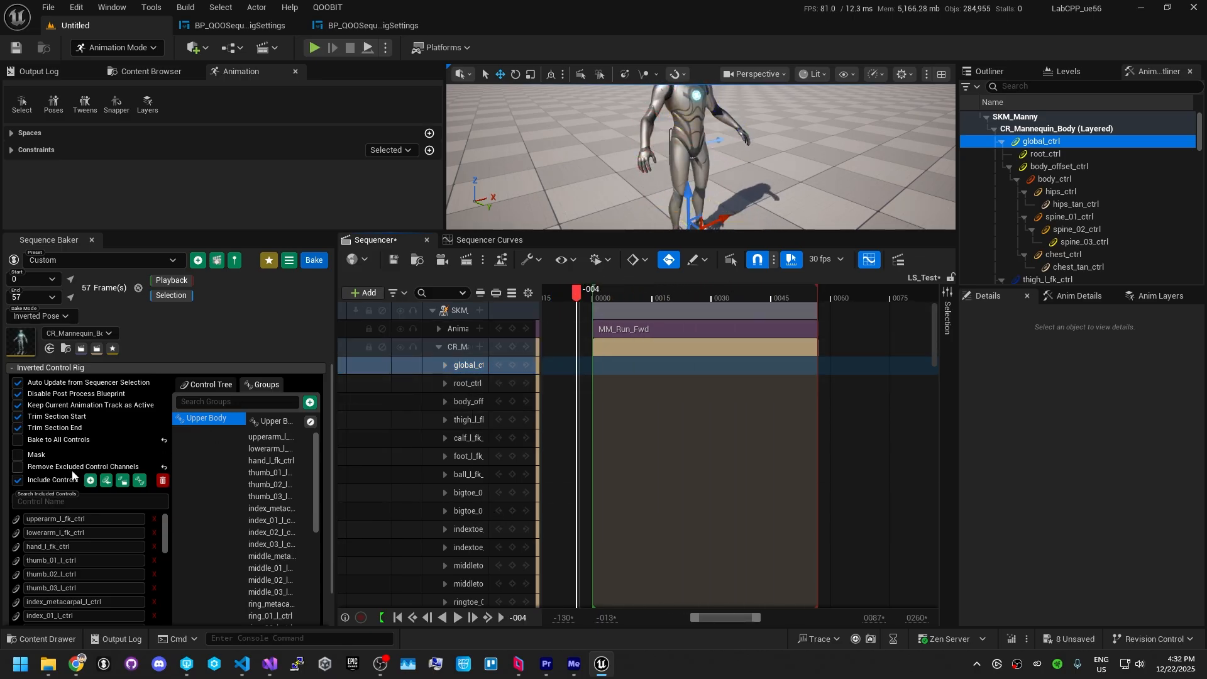
Step: Replace the CR_Mannequin_Body track with a new bake using Remove Excluded Control Channels, and preview it at frame 36
click(18, 466)
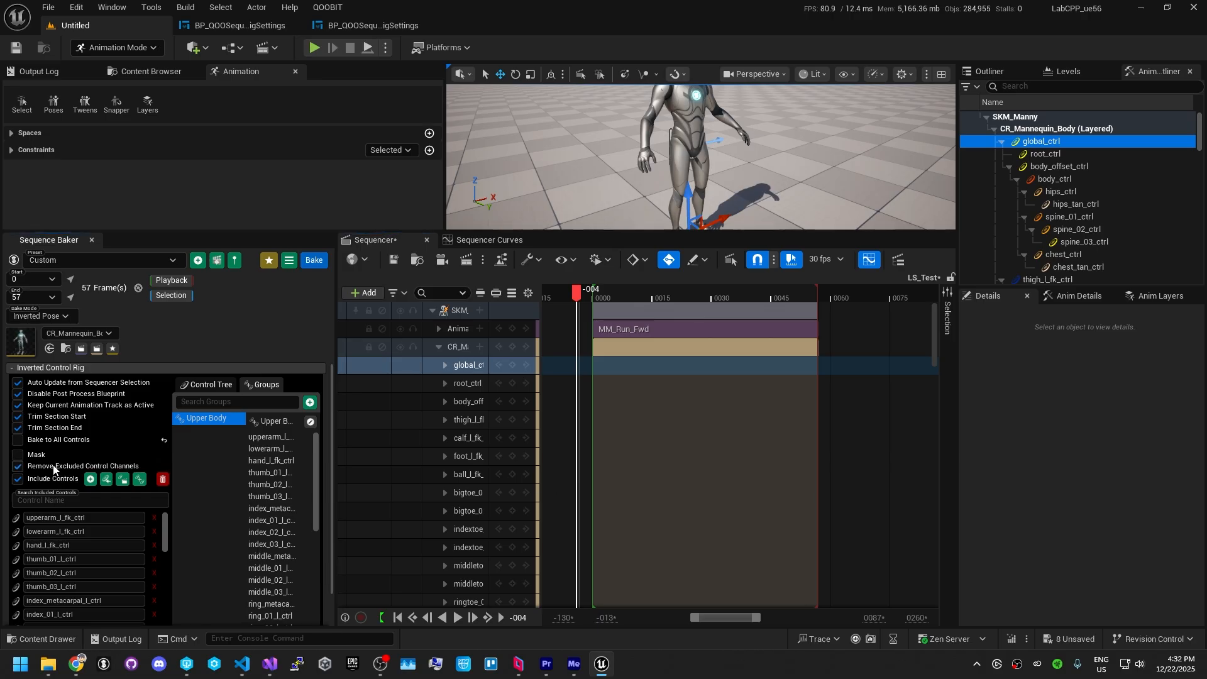
click(457, 348)
key(Delete)
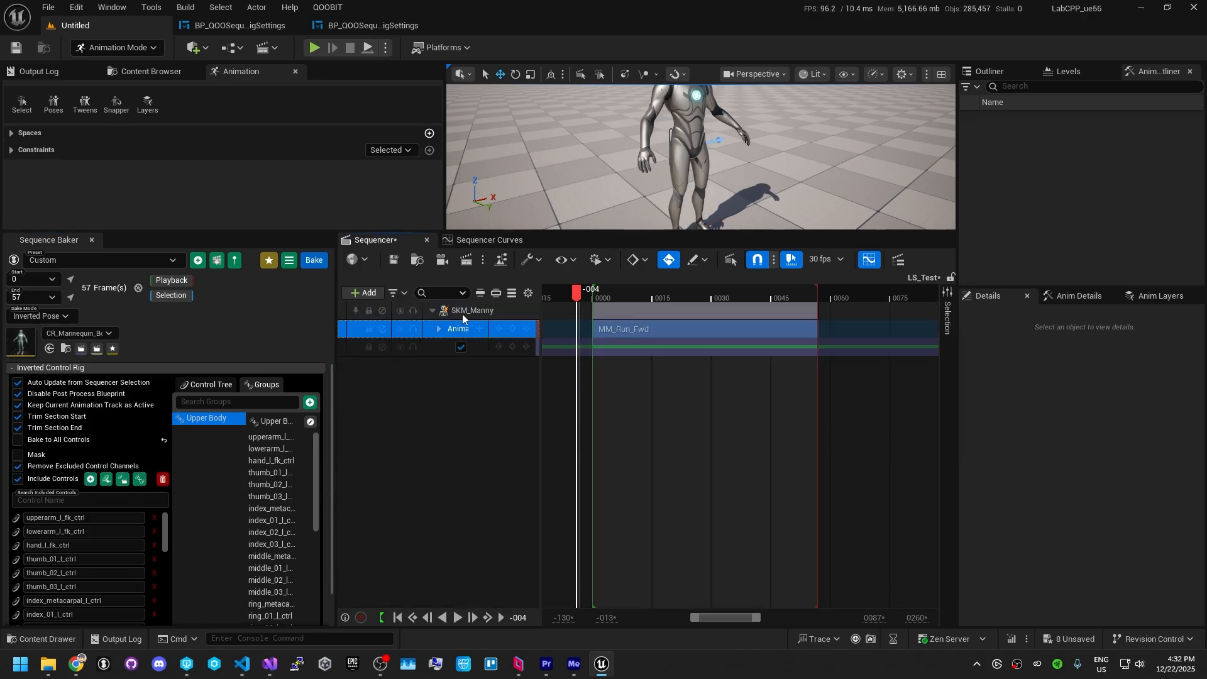
click(460, 312)
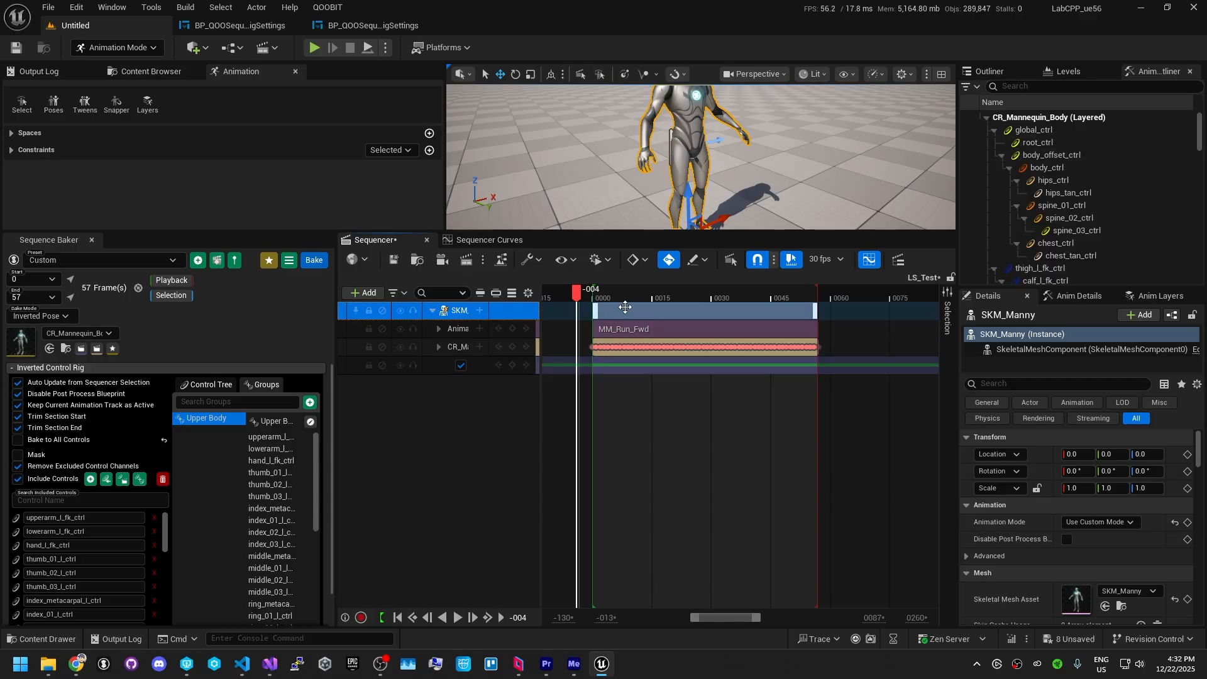
drag(578, 292, 692, 279)
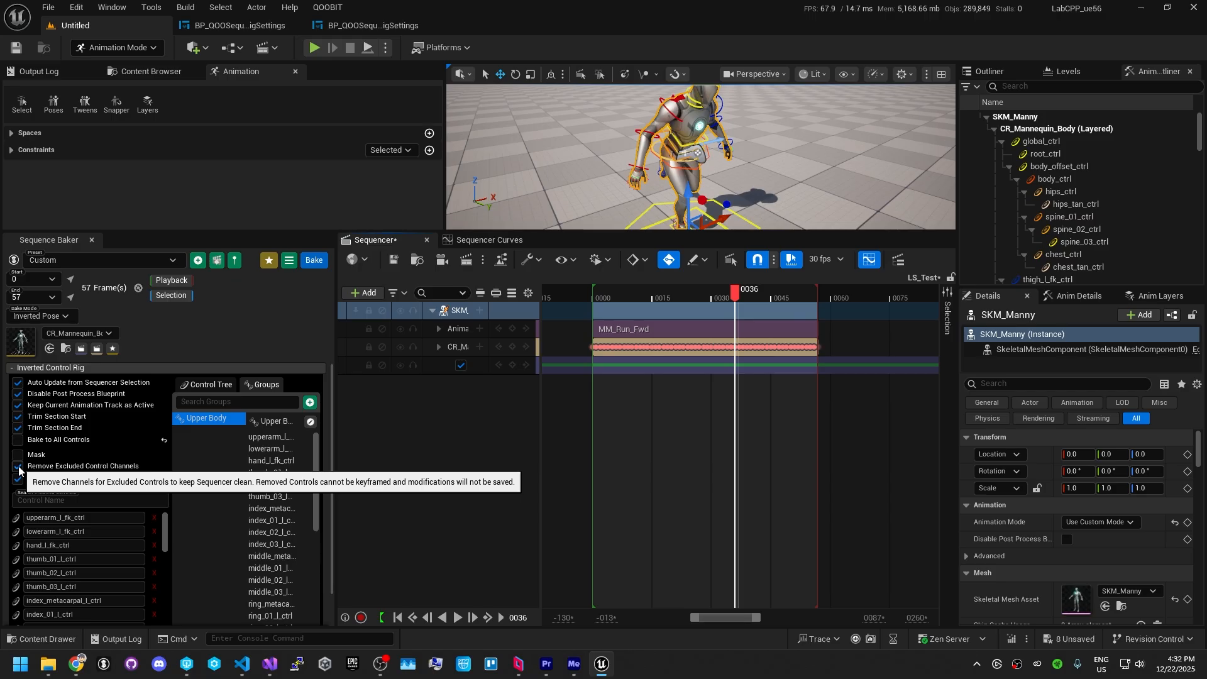
Step: Turn on Mask against the Animation track in the bake settings and delete the unmasked CR_Mannequin_Body track
click(16, 455)
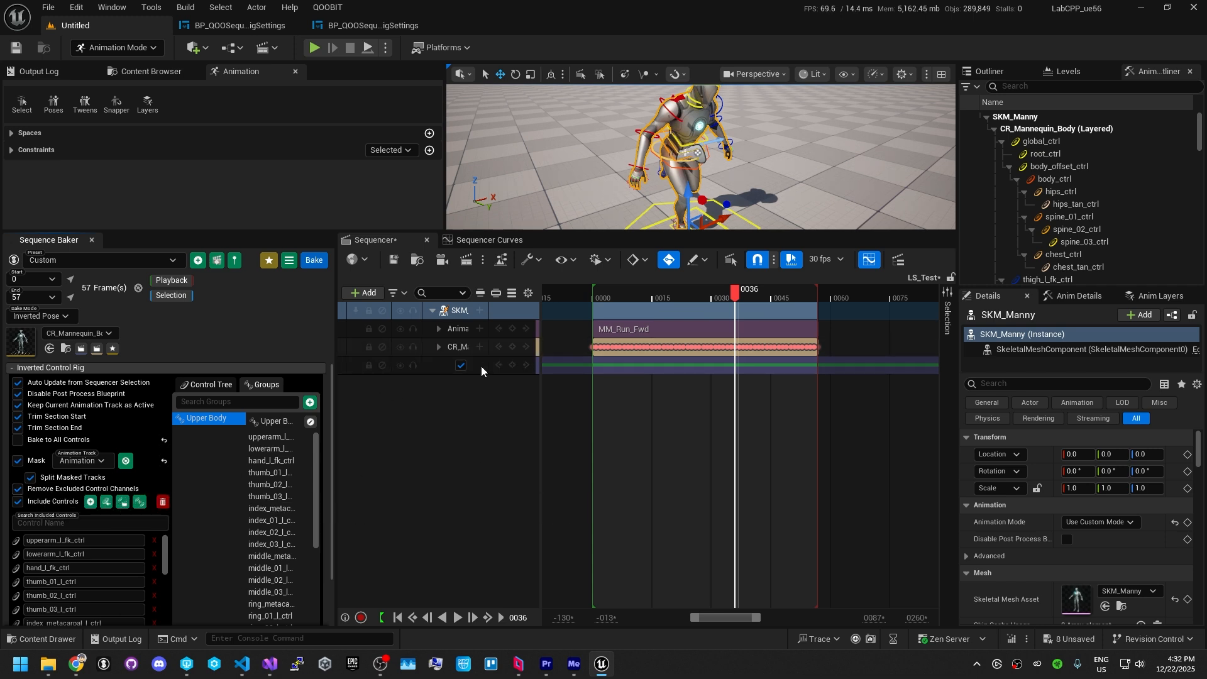
click(461, 331)
click(462, 350)
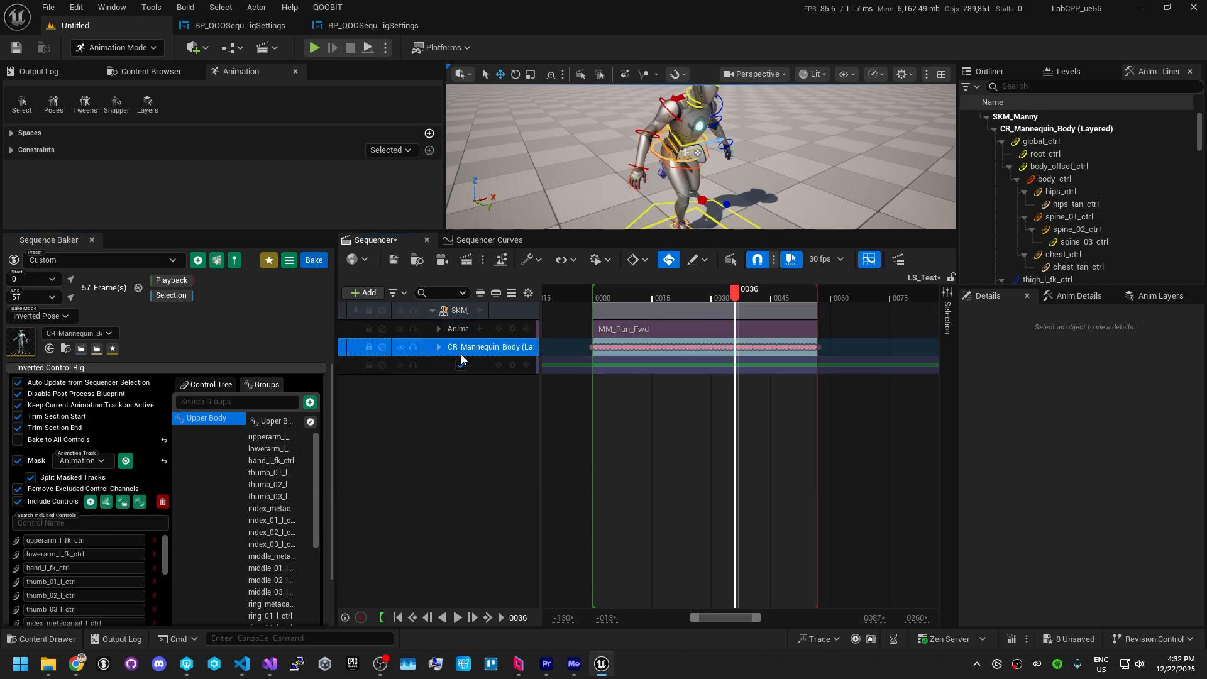
key(Delete)
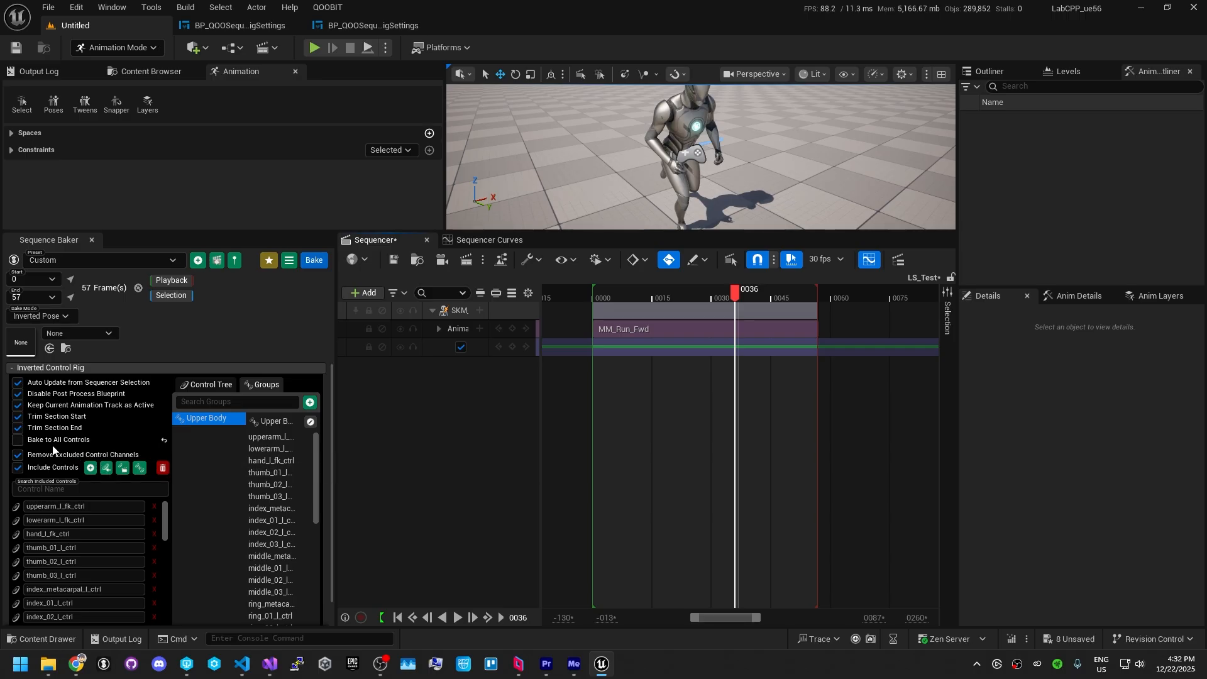
Step: Bake SKM_Manny's included Upper Body controls with the Animation mask, expand the new rig track, and view frame 18
click(447, 310)
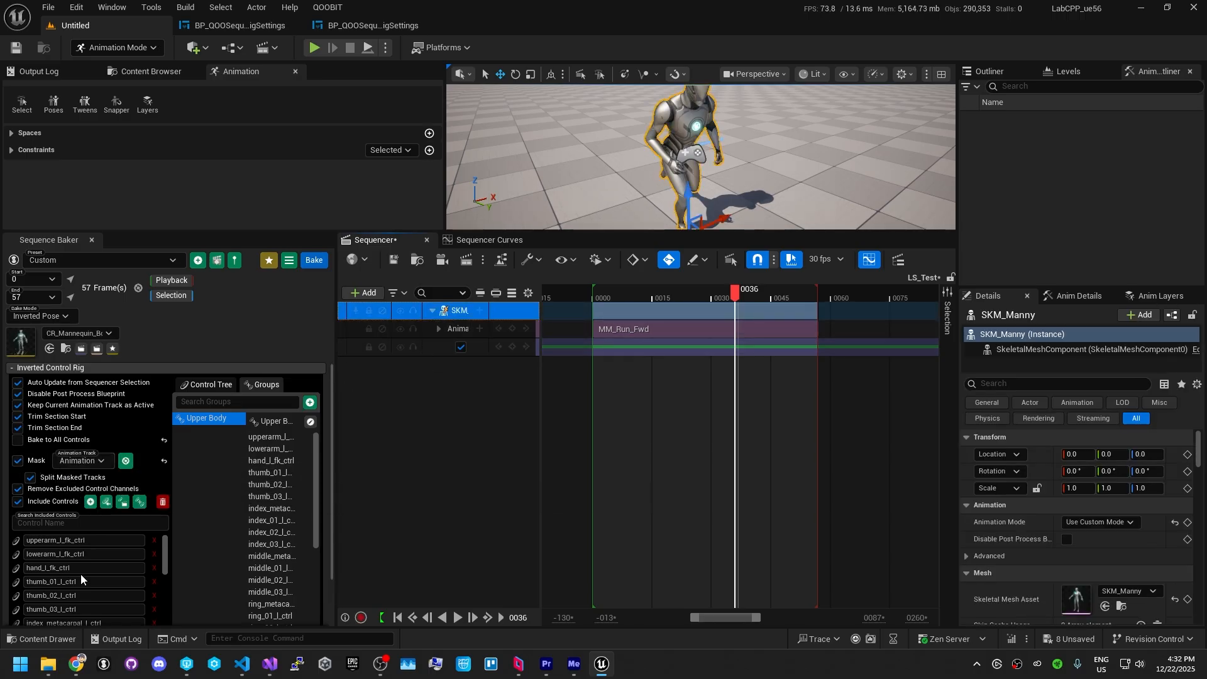
scroll(77, 559, down, 5)
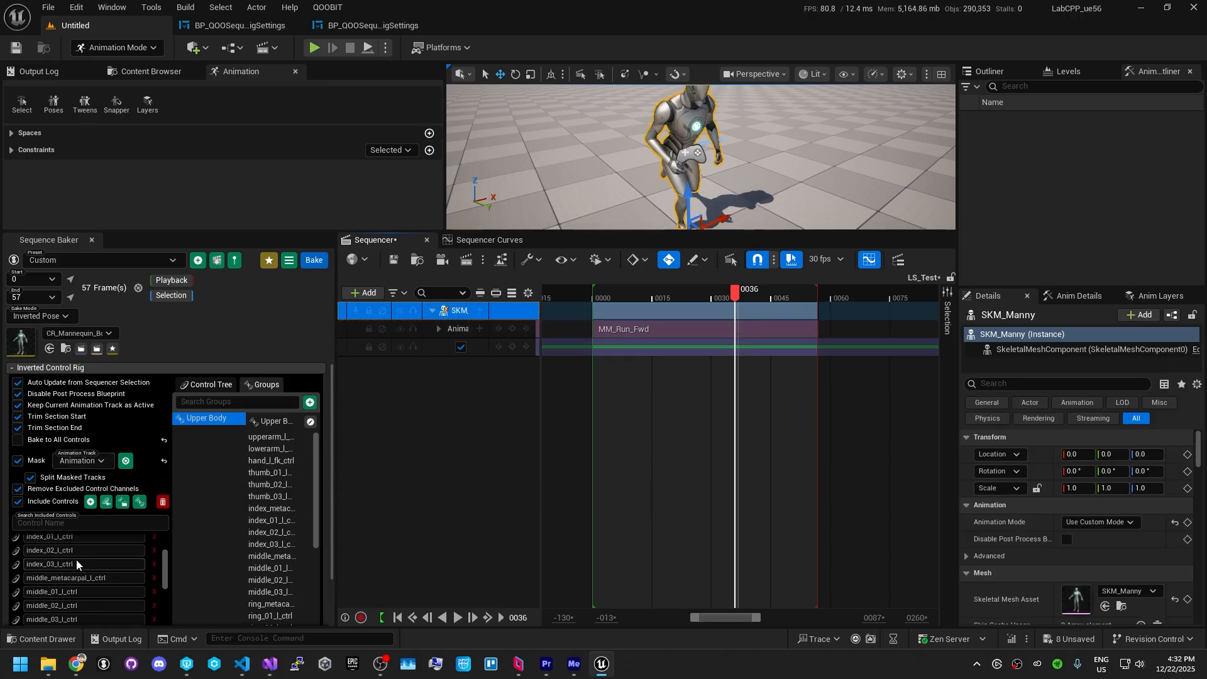
click(451, 328)
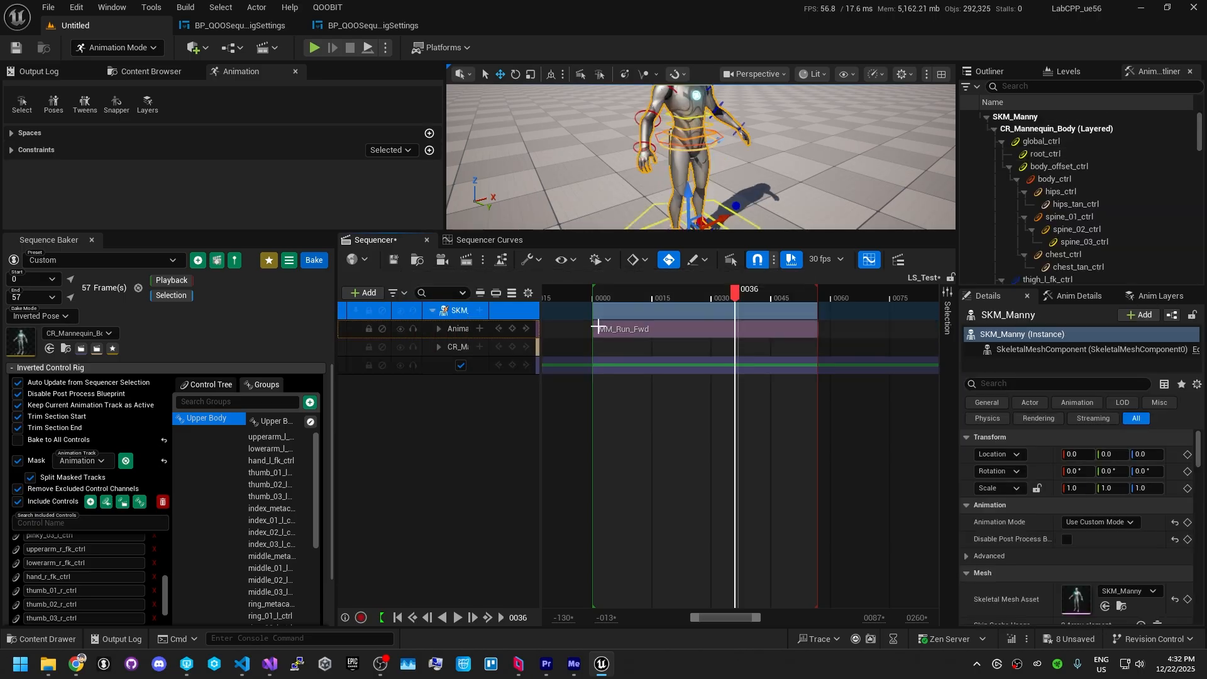
click(653, 292)
click(438, 347)
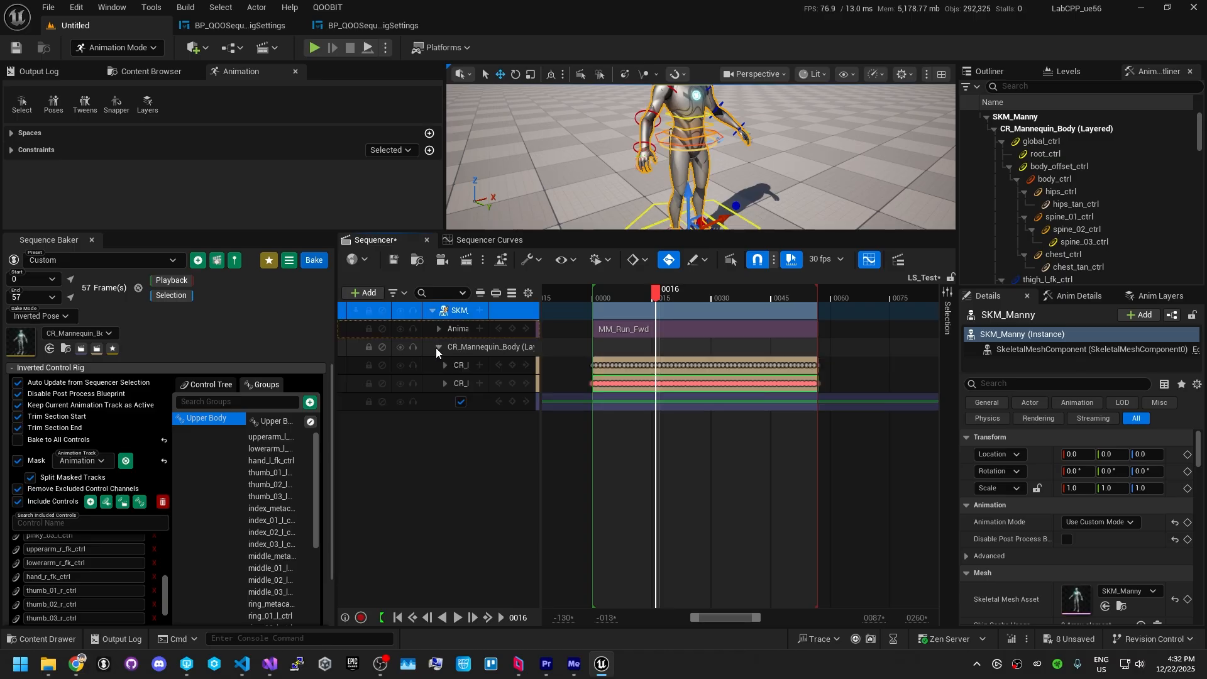
key(Right)
drag(627, 305, 663, 310)
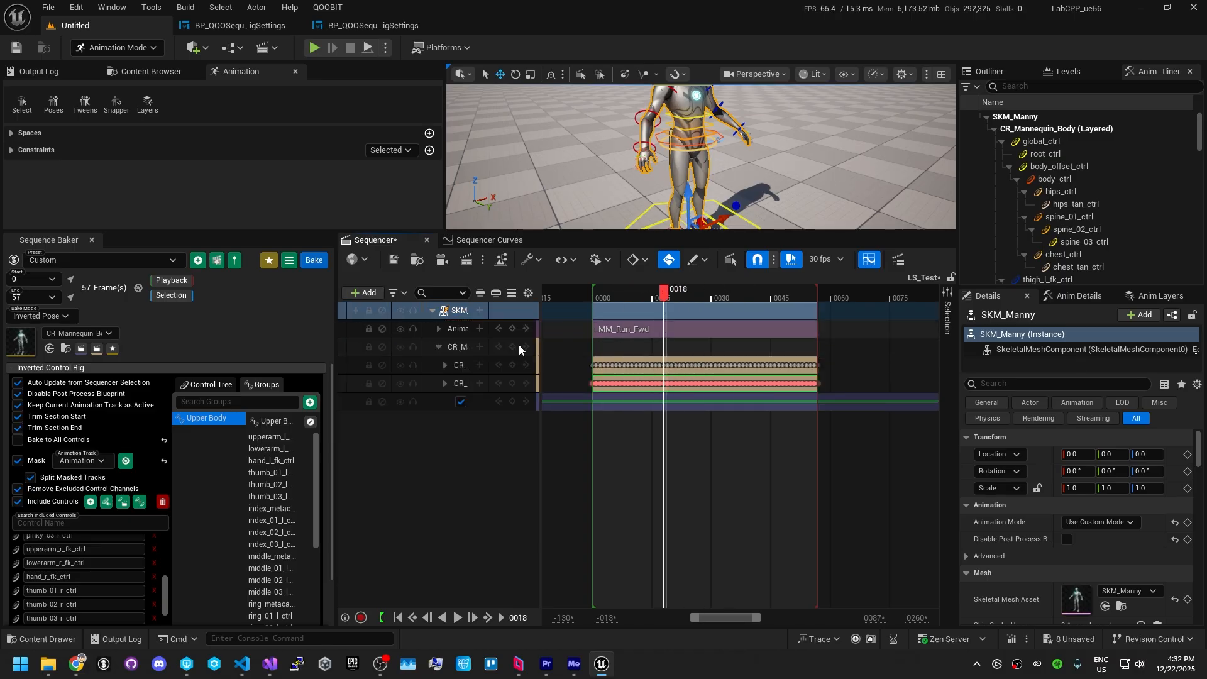
Step: Widen the track names area and expand each split CR_Mannequin_Body section to examine which control channels it holds
click(444, 365)
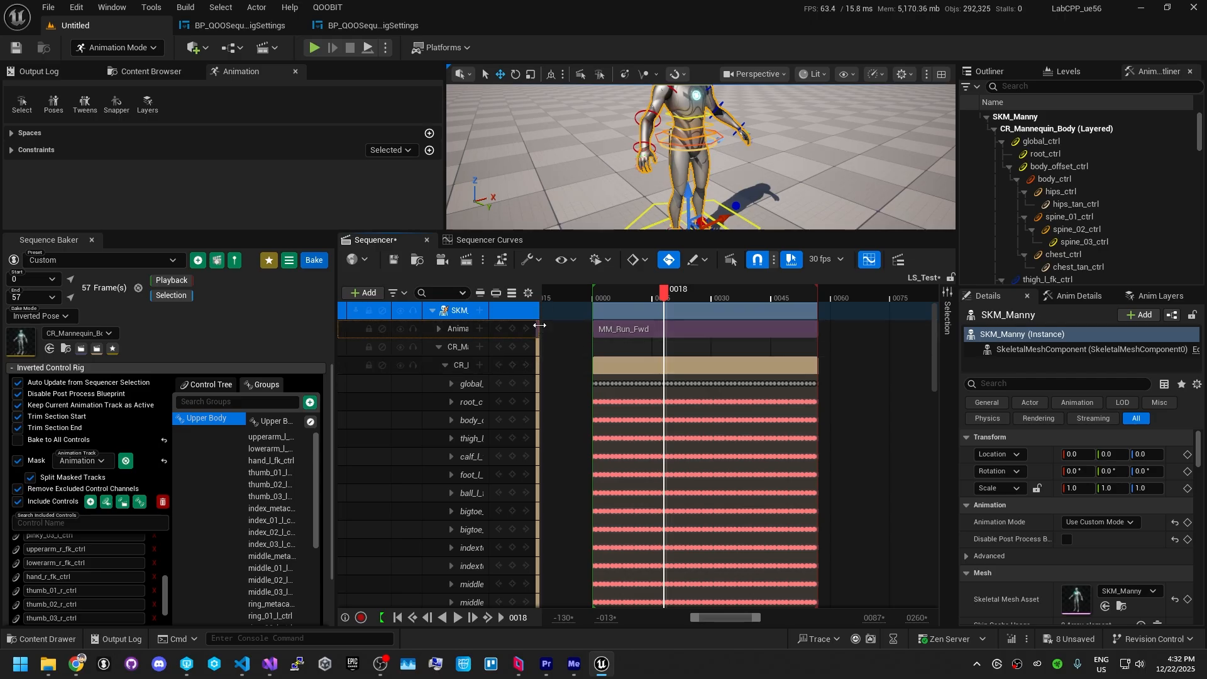
drag(538, 328, 619, 328)
click(448, 364)
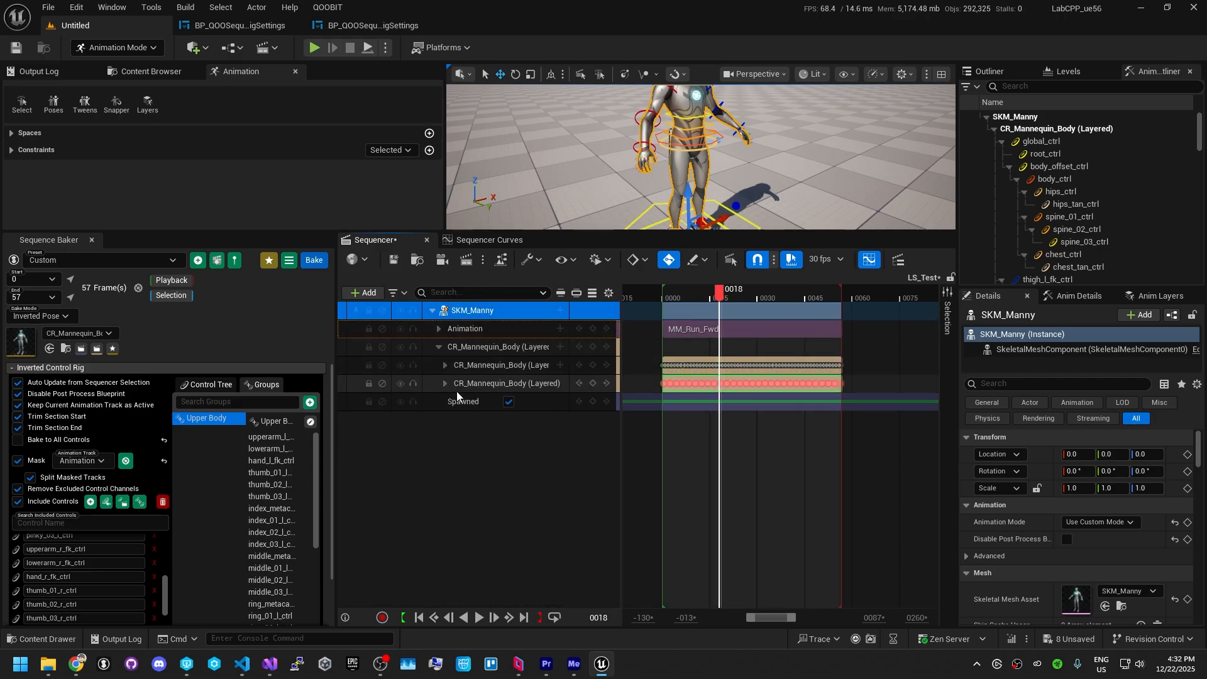
click(446, 383)
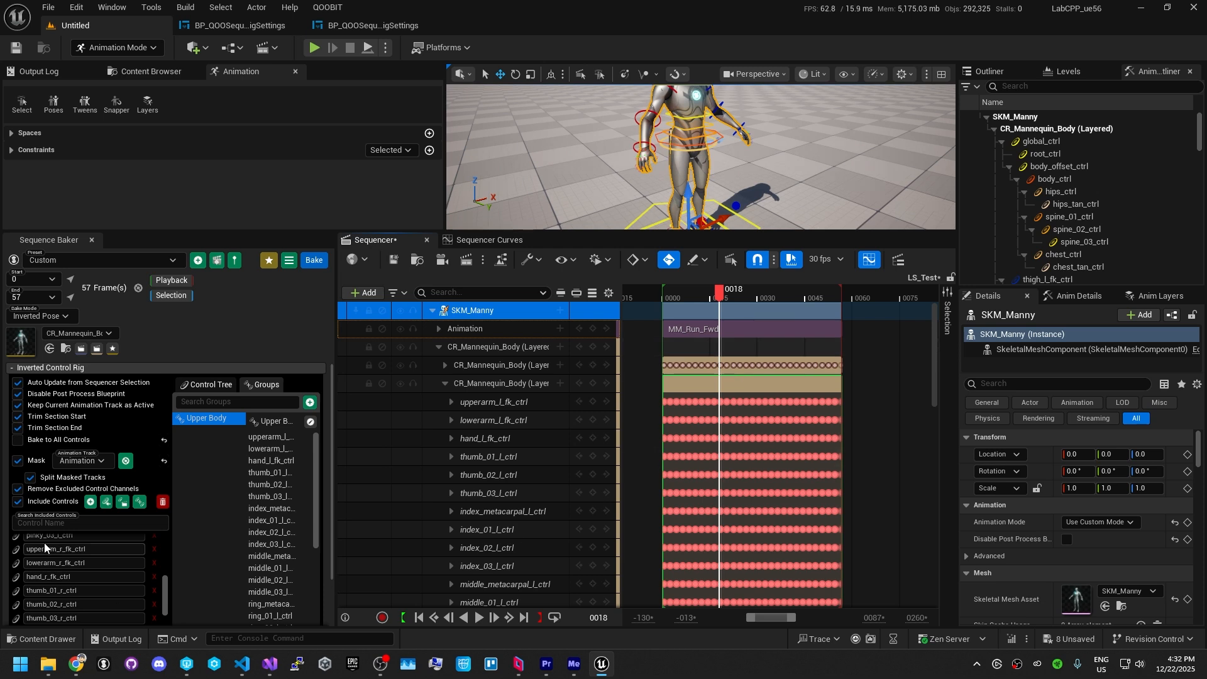
Step: Mute each split CR_Mannequin_Body section in turn and scrub between frames 26 and 32 to compare their effects on the pose
drag(723, 295, 744, 328)
click(400, 364)
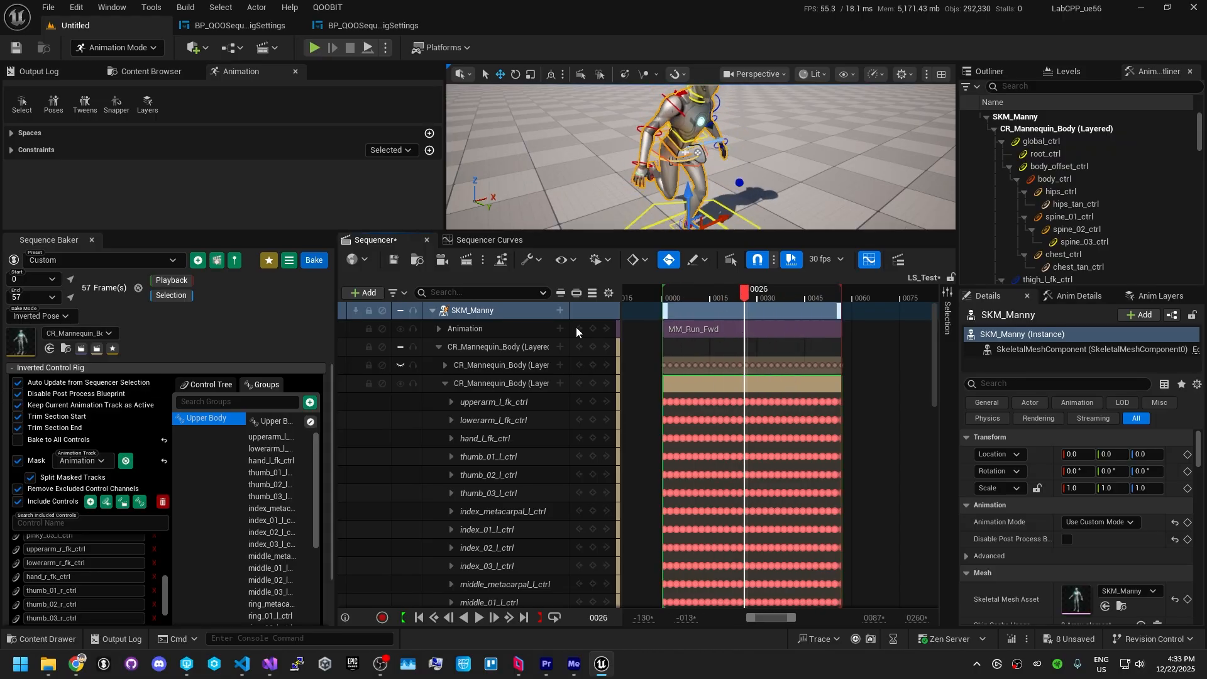
click(399, 383)
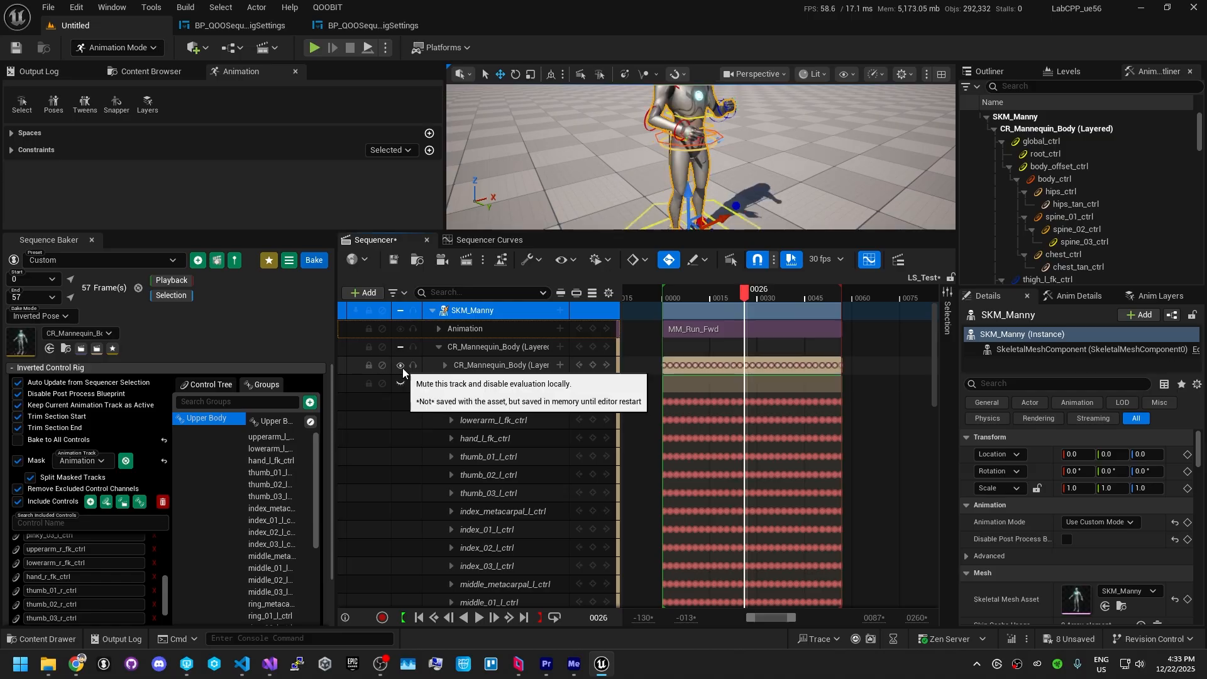
click(402, 366)
click(734, 292)
drag(732, 293, 765, 309)
scroll(775, 171, down, 3)
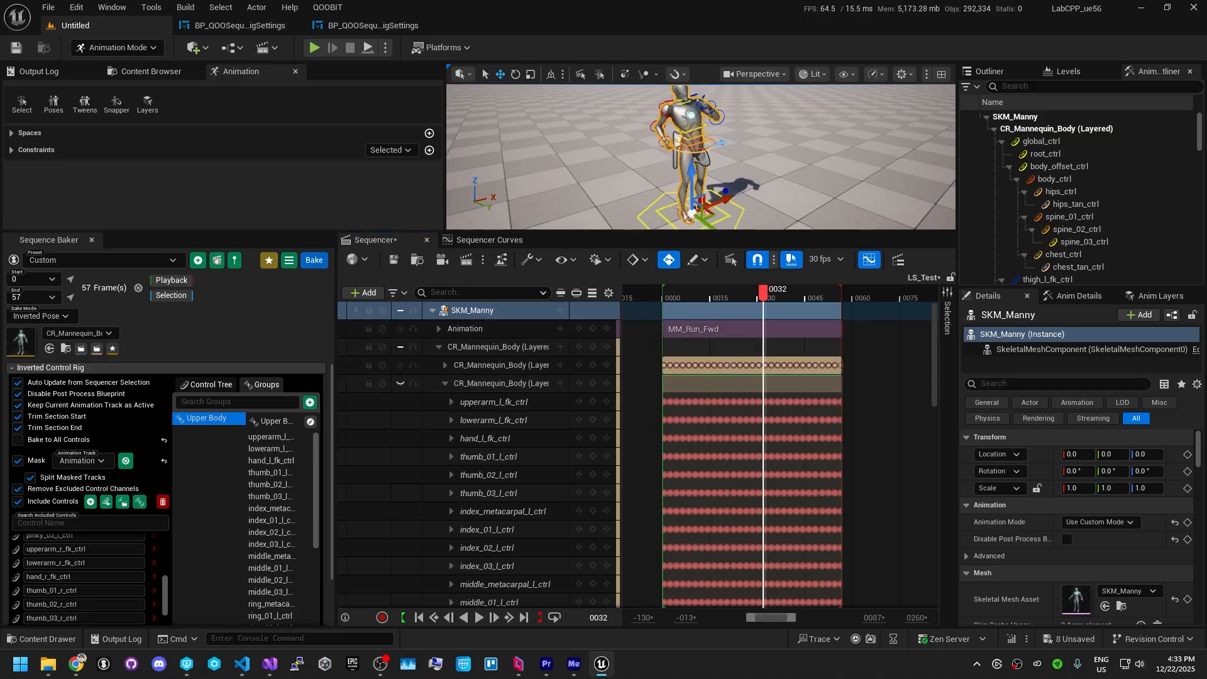
middle_drag(777, 168, 766, 149)
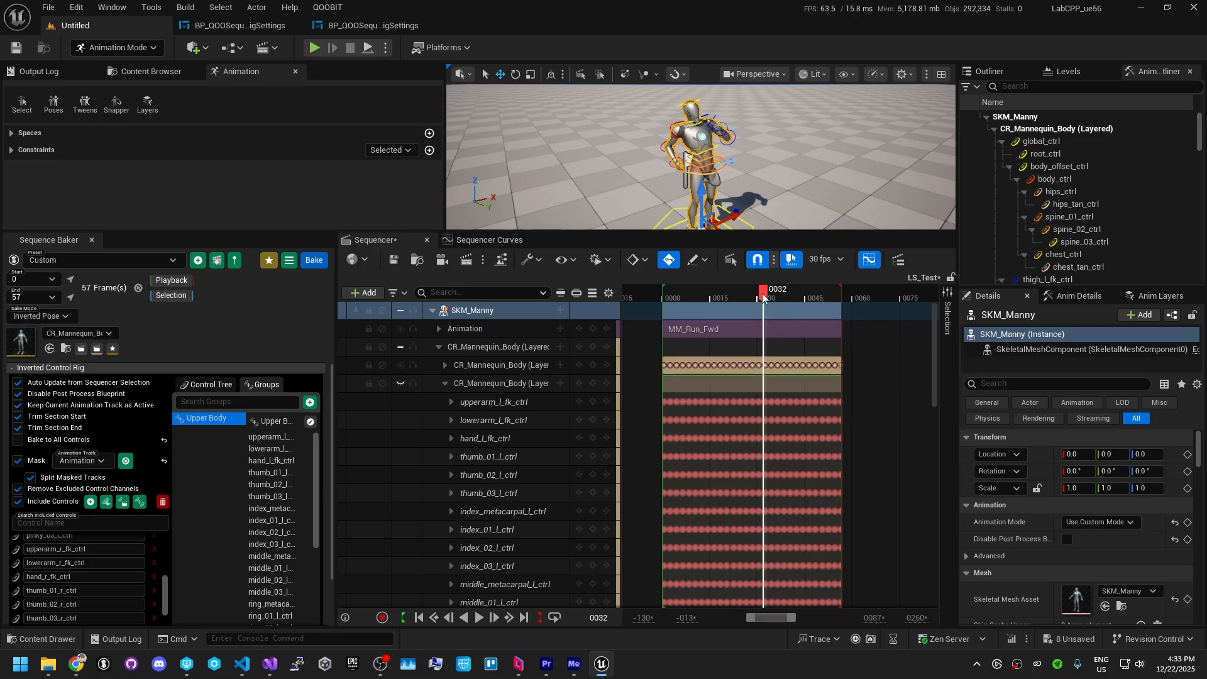
mouse_move(764, 292)
mouse_down()
mouse_move(683, 293)
mouse_move(715, 308)
mouse_move(756, 292)
mouse_move(700, 292)
mouse_move(773, 295)
mouse_move(734, 297)
mouse_move(764, 298)
mouse_move(744, 297)
mouse_up()
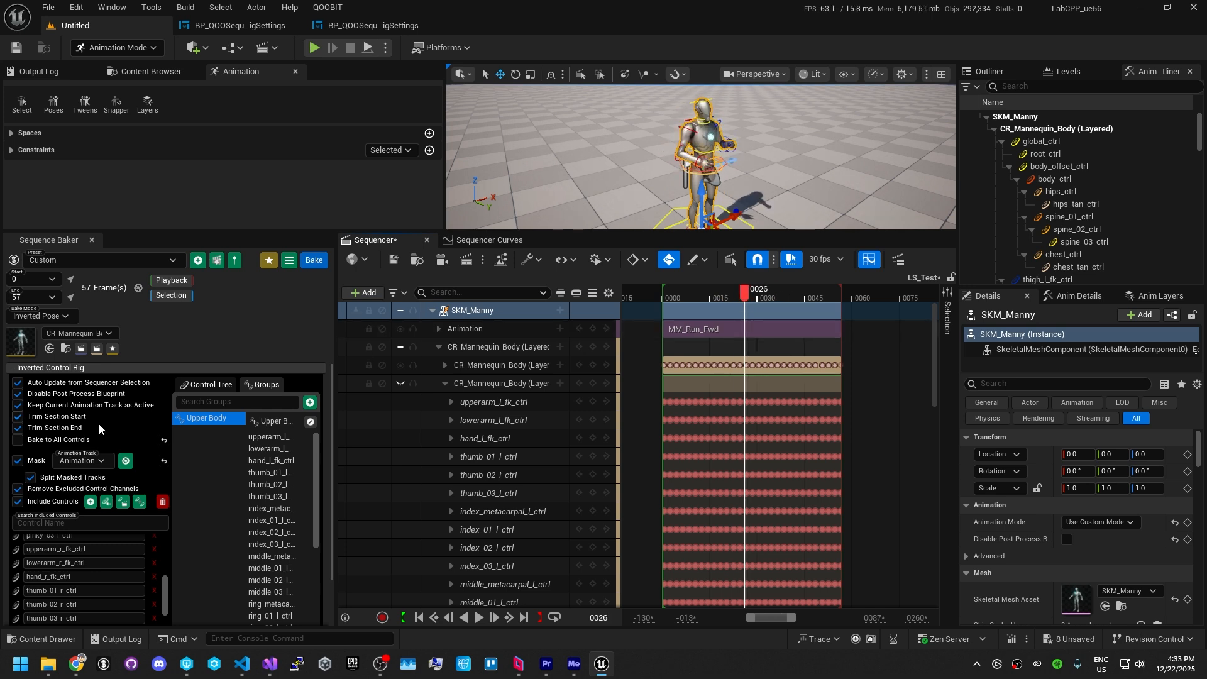
Step: Delete the masked CR_Mannequin_Body track with its split sections and reselect SKM_Manny
click(489, 349)
key(Delete)
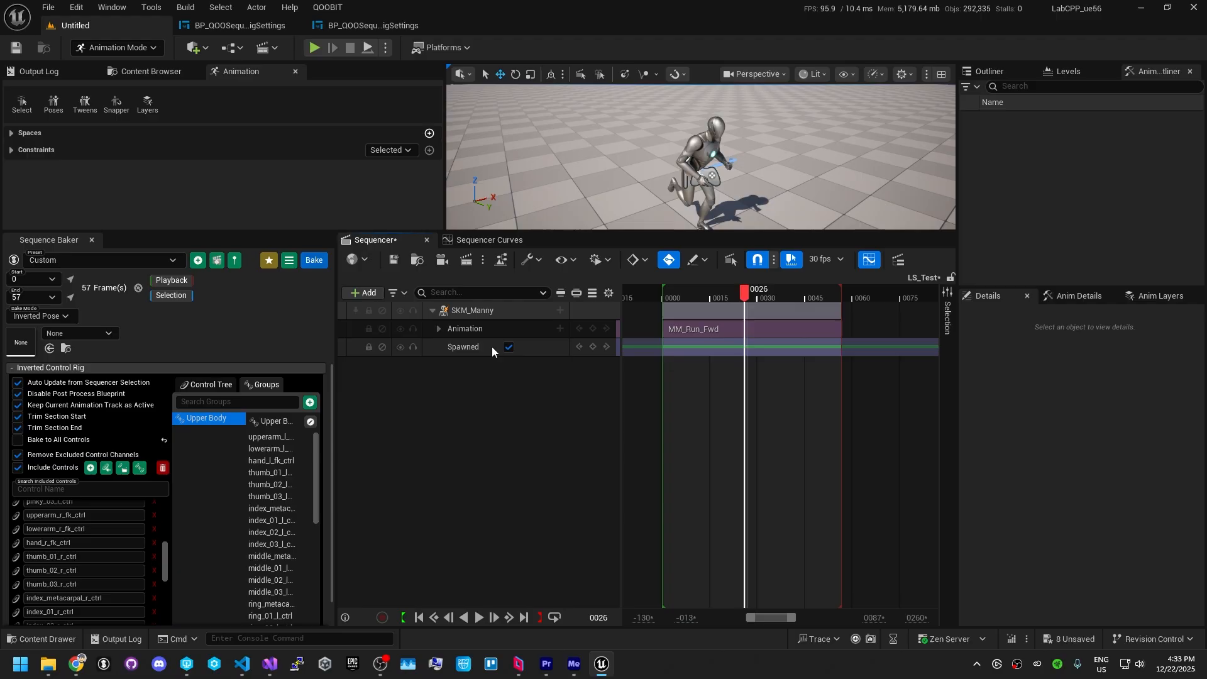
click(469, 324)
click(486, 310)
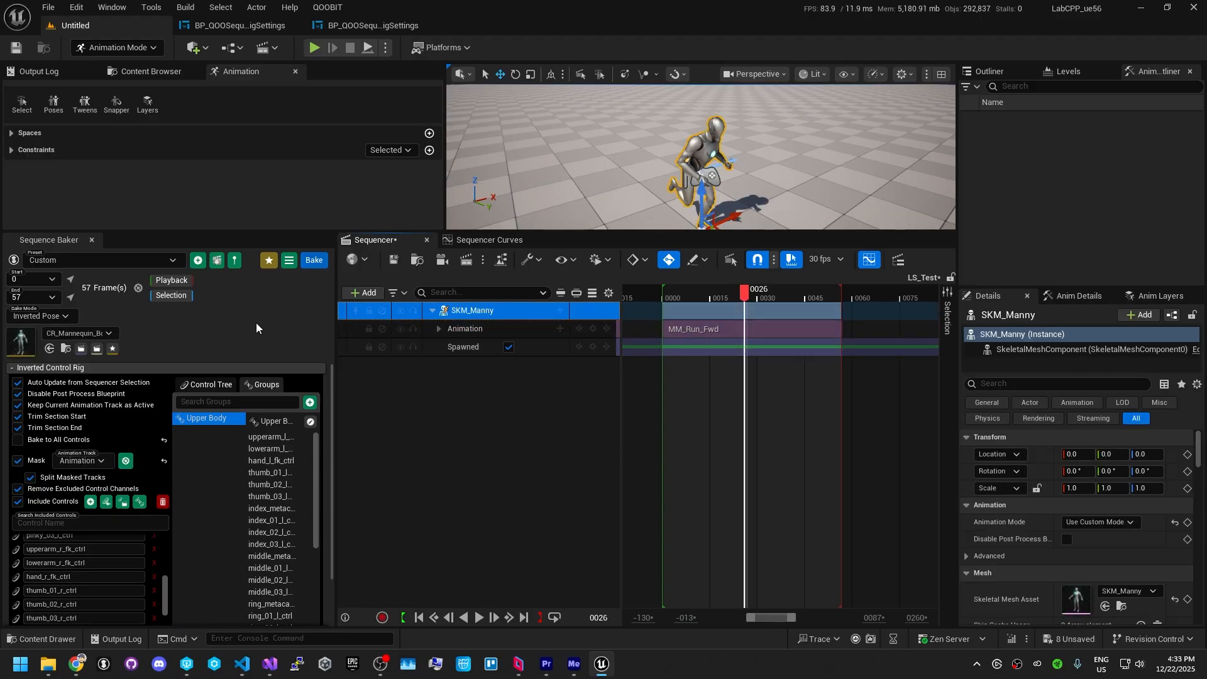
Step: Add the MM_Jump animation to SKM_Manny at frame 0 and extend its section to the end of MM_Run_Fwd
click(268, 260)
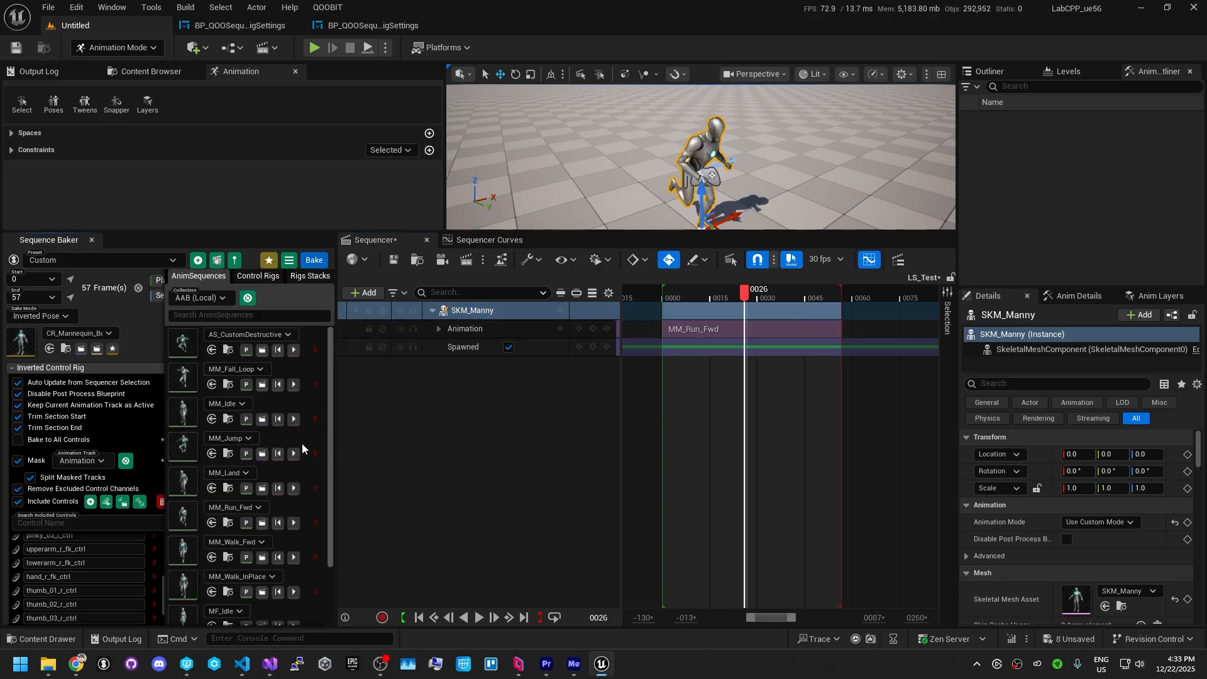
click(279, 454)
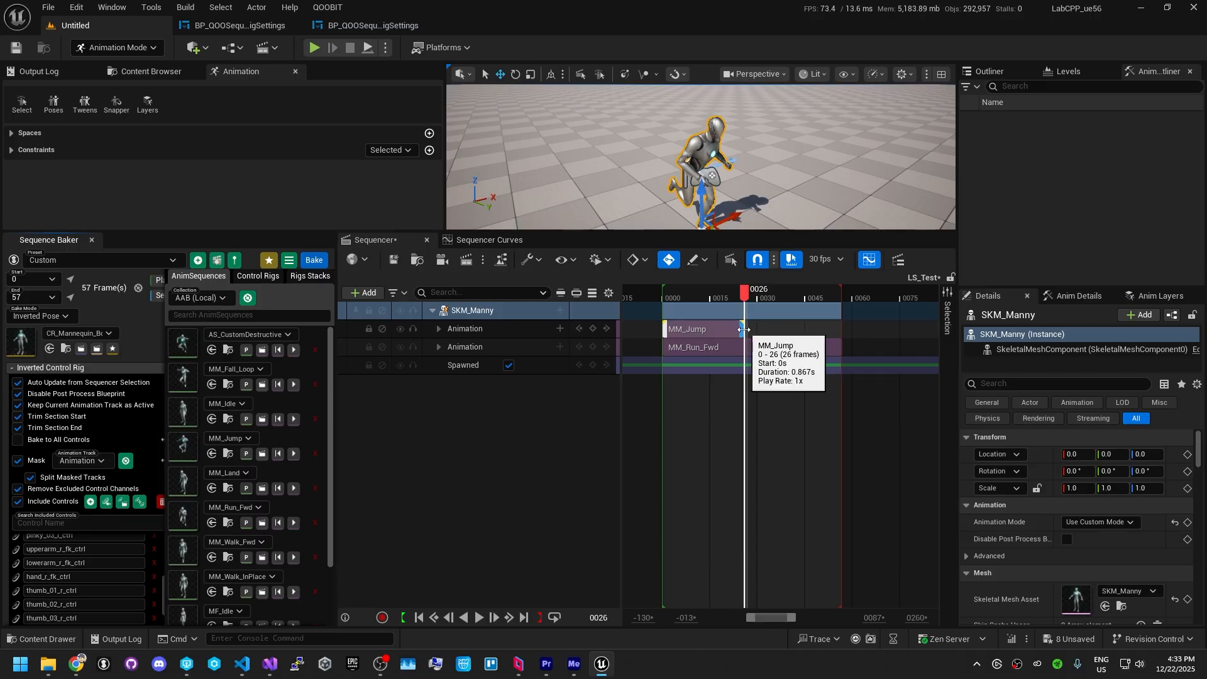
drag(744, 329, 840, 320)
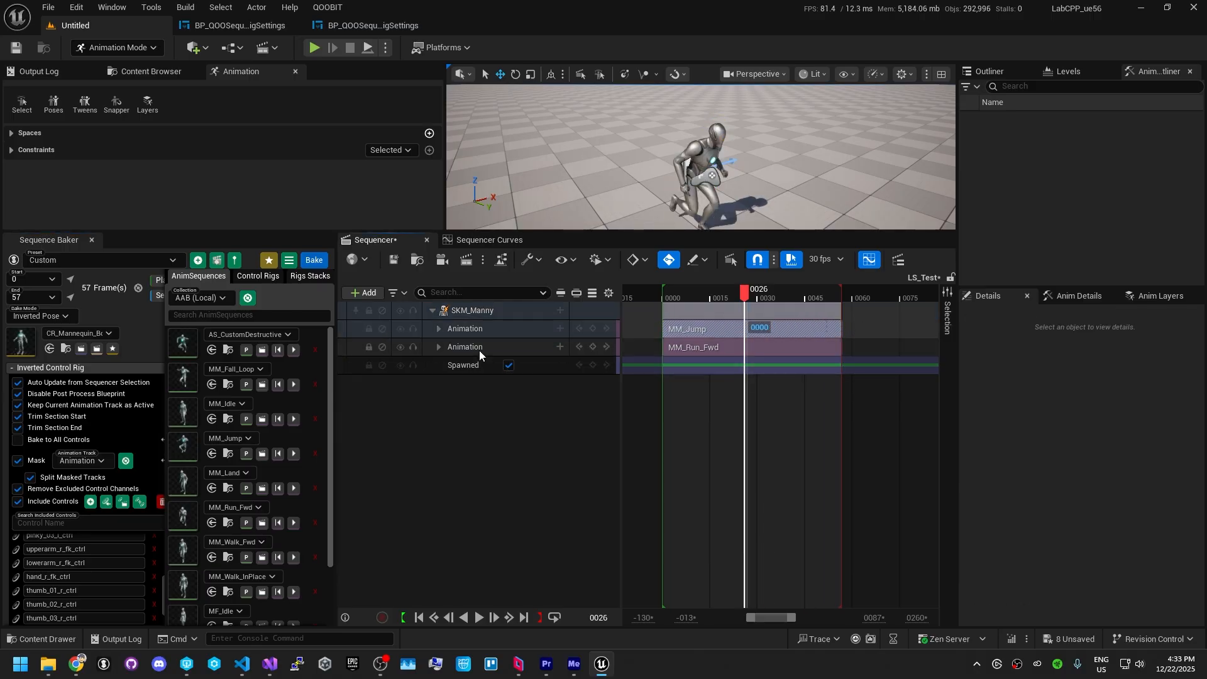
Step: Rename the animation track containing MM_Run_Fwd as First Animation
double_click(474, 350)
key(Home)
text(First)
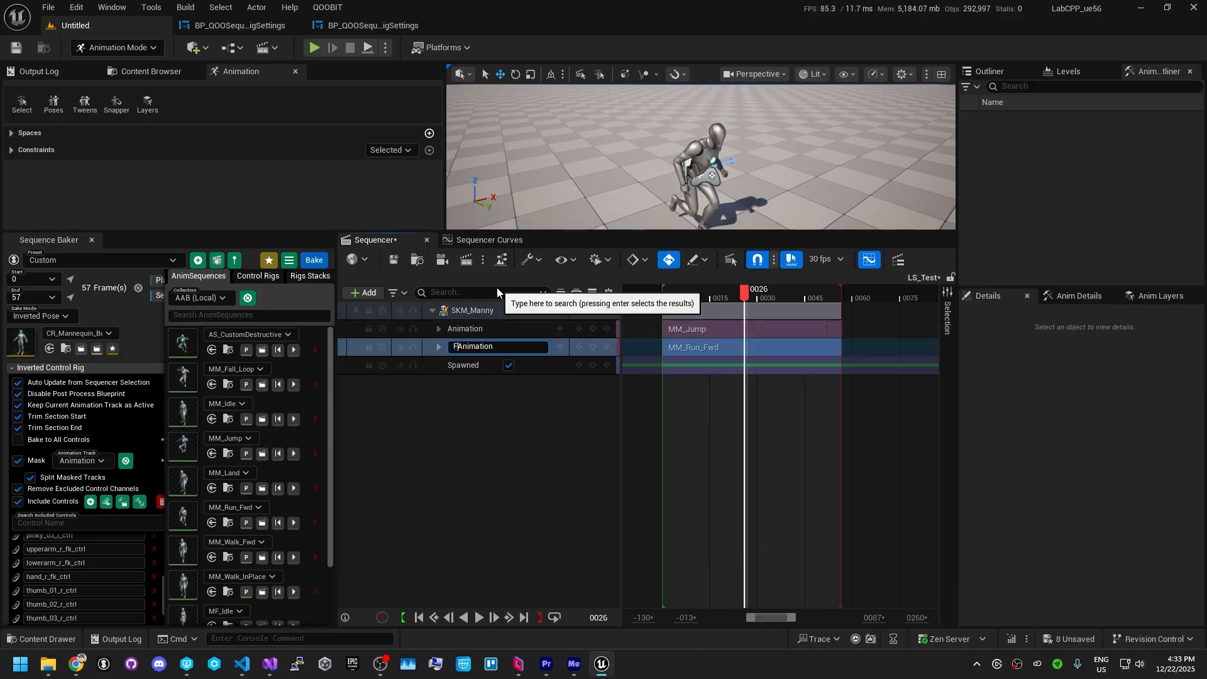
key(Return)
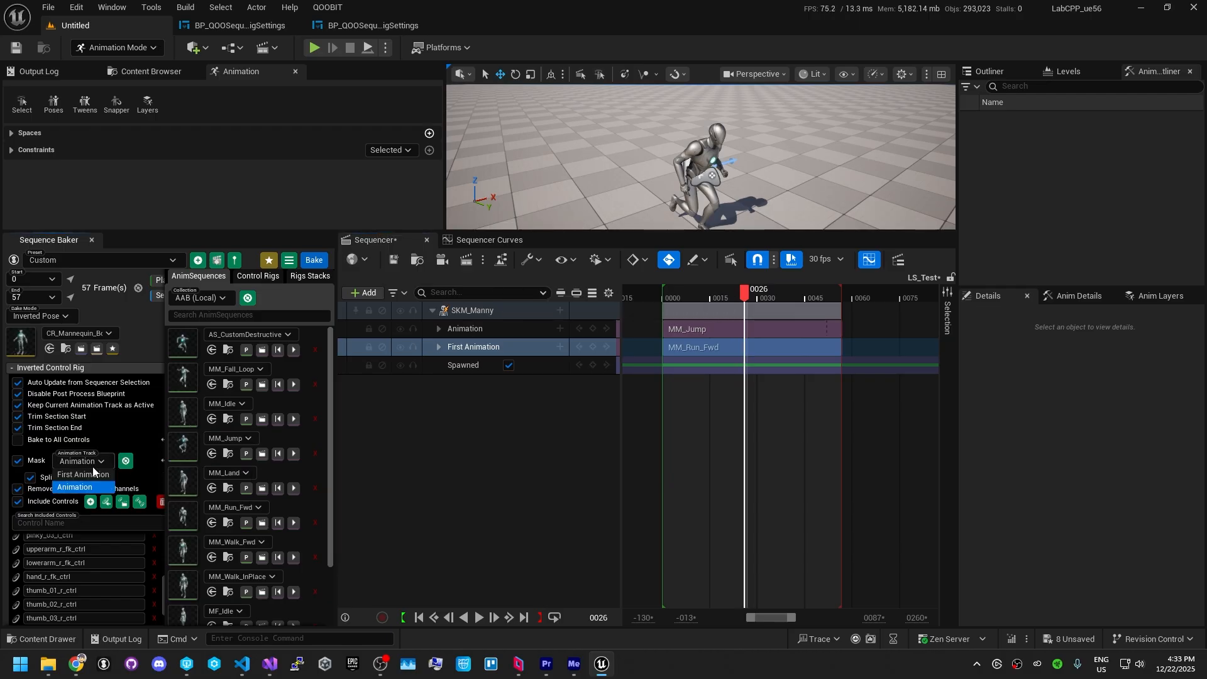
Step: Set the bake mask's animation track to First Animation and scrub the combined animations to frame 18
click(70, 474)
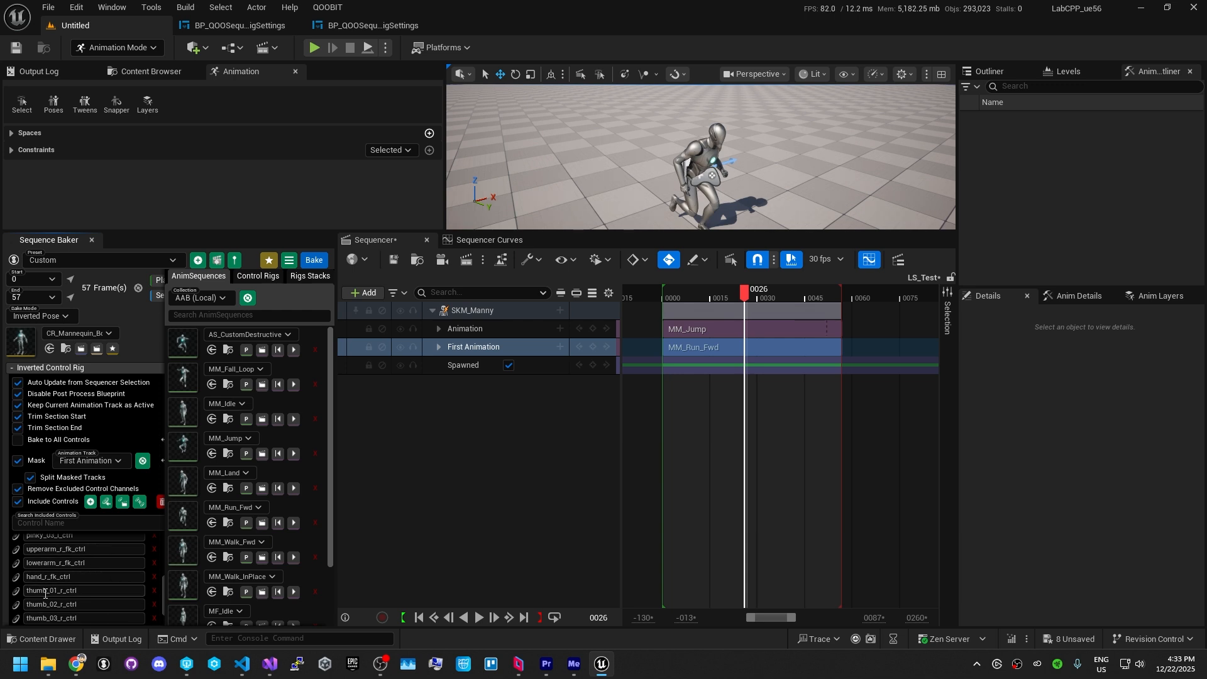
click(746, 295)
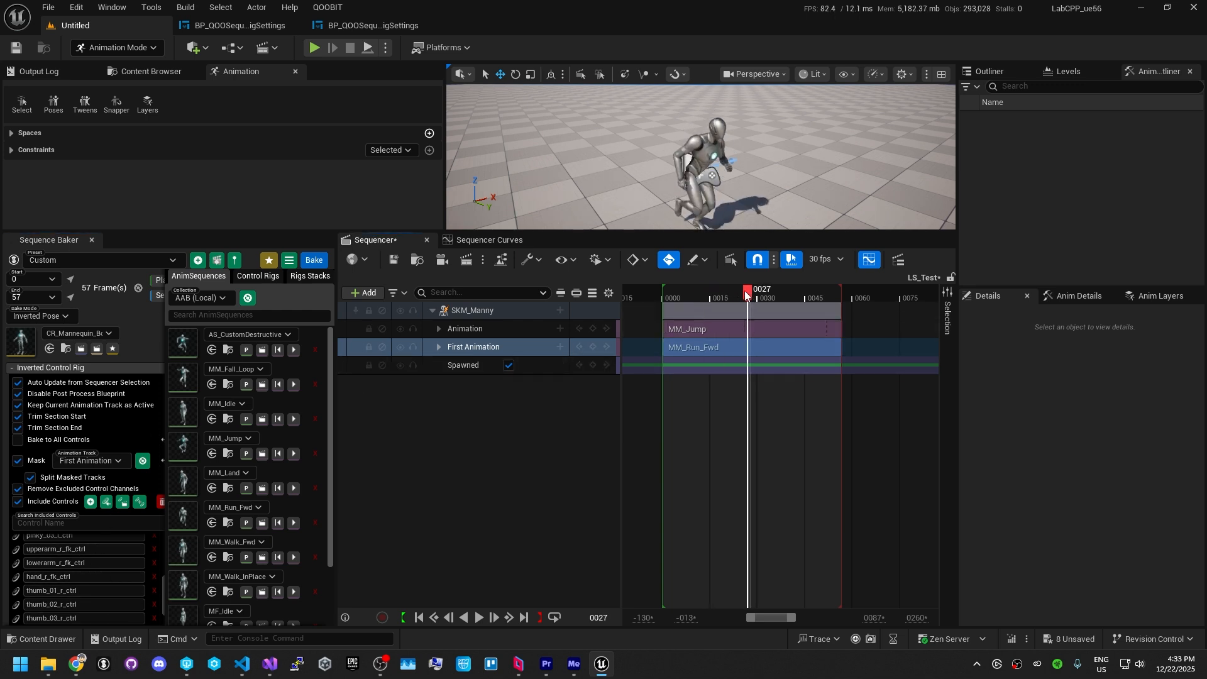
drag(746, 294, 720, 295)
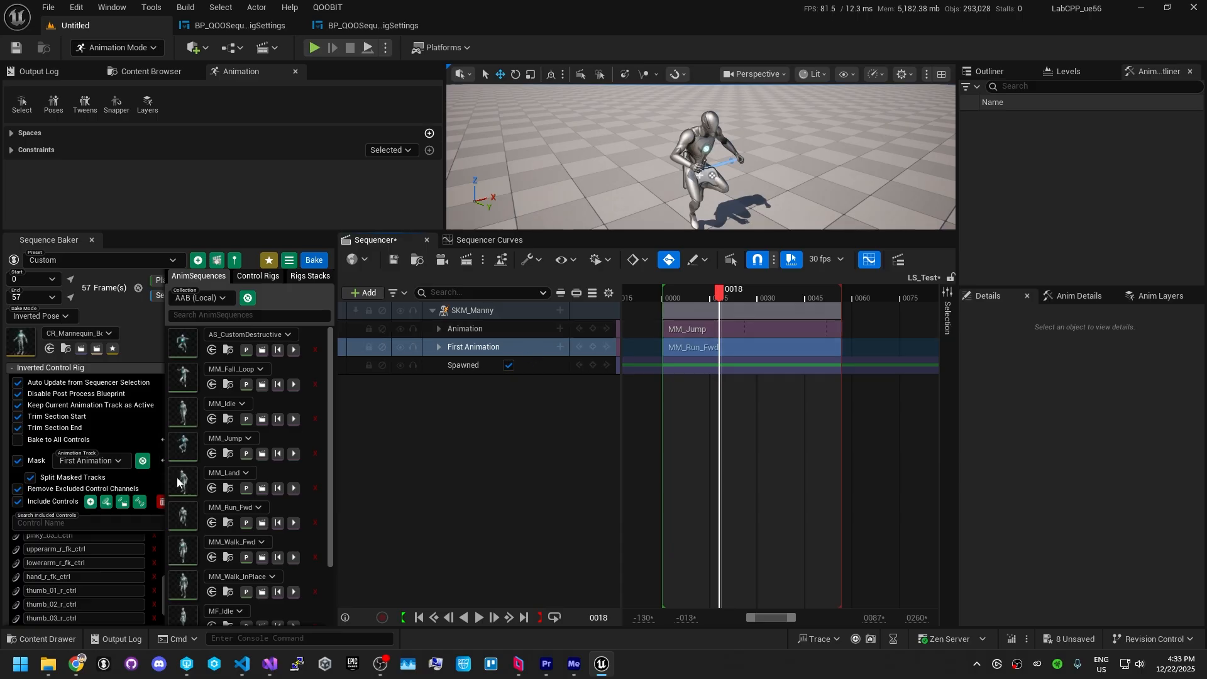
Step: Bake SKM_Manny to the inverted CR_Mannequin_Body rig masked by First Animation and expand the resulting layered track
click(454, 312)
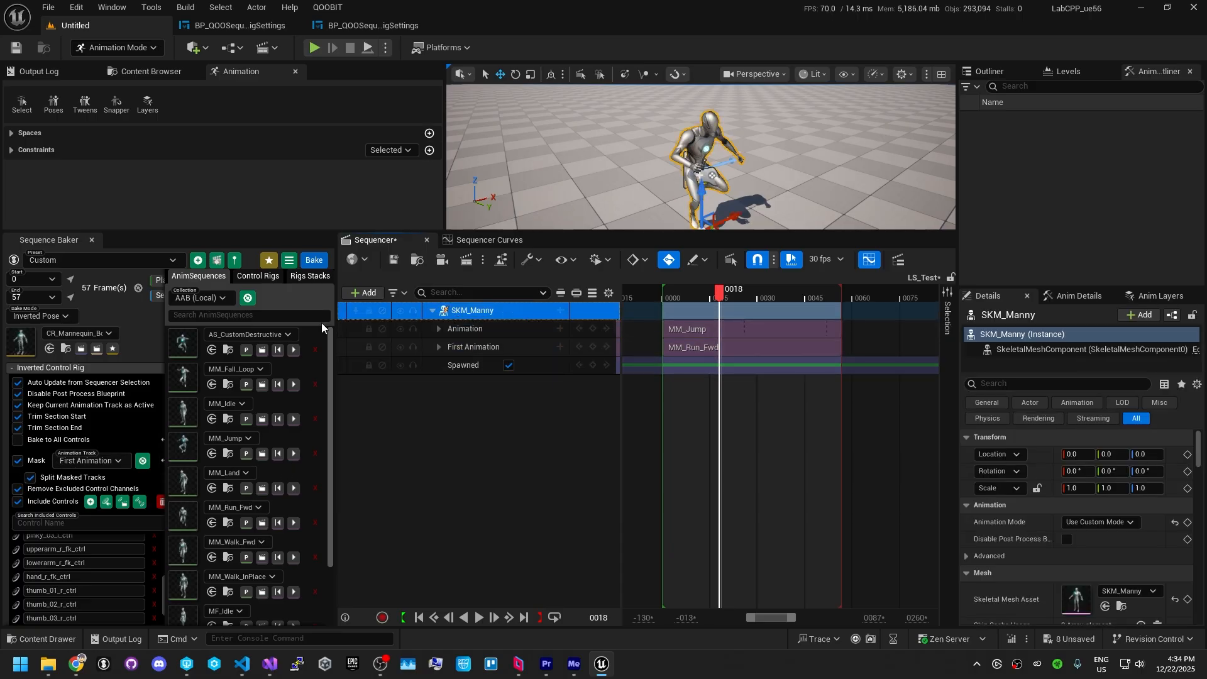
key(alt+shift+b)
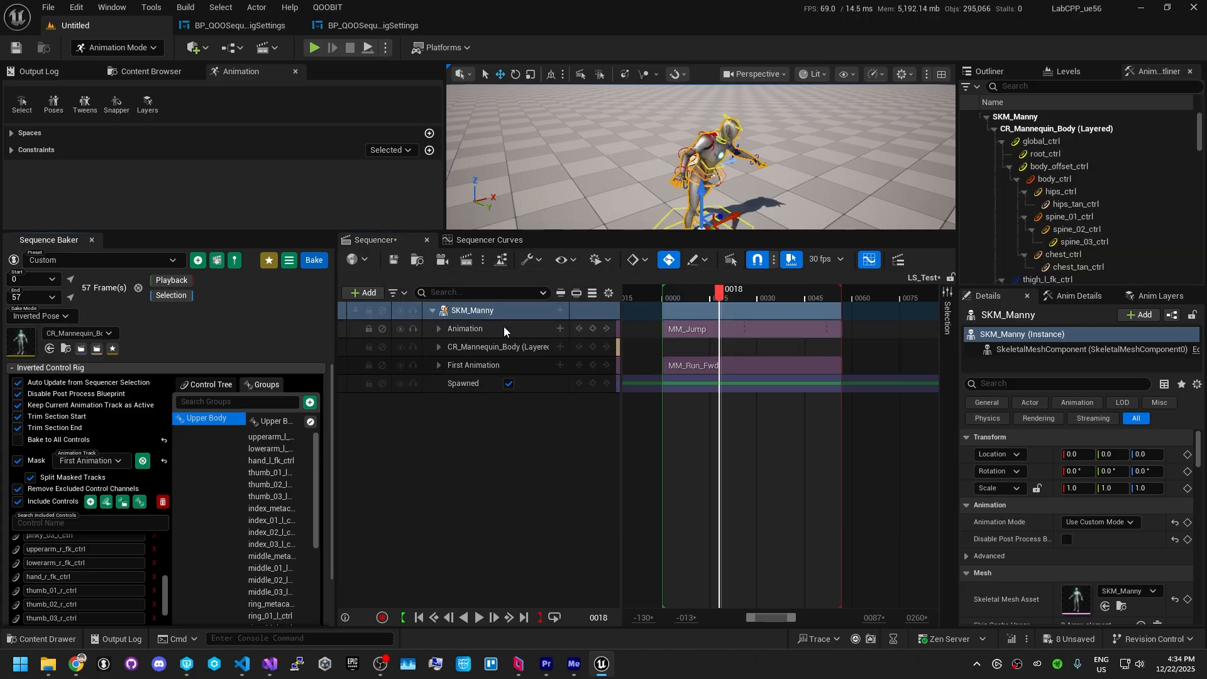
click(438, 347)
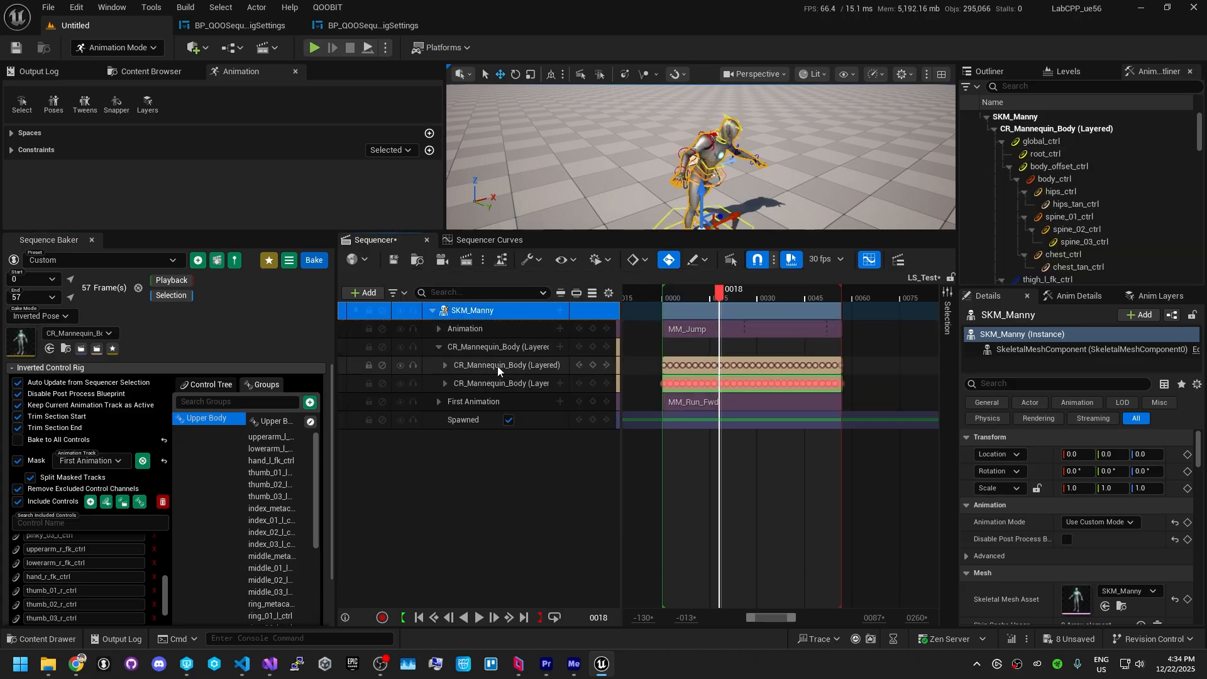
Step: Isolate First Animation with the second split rig section by muting Animation and the first section, and scrub the timeline
drag(719, 292, 754, 292)
click(472, 328)
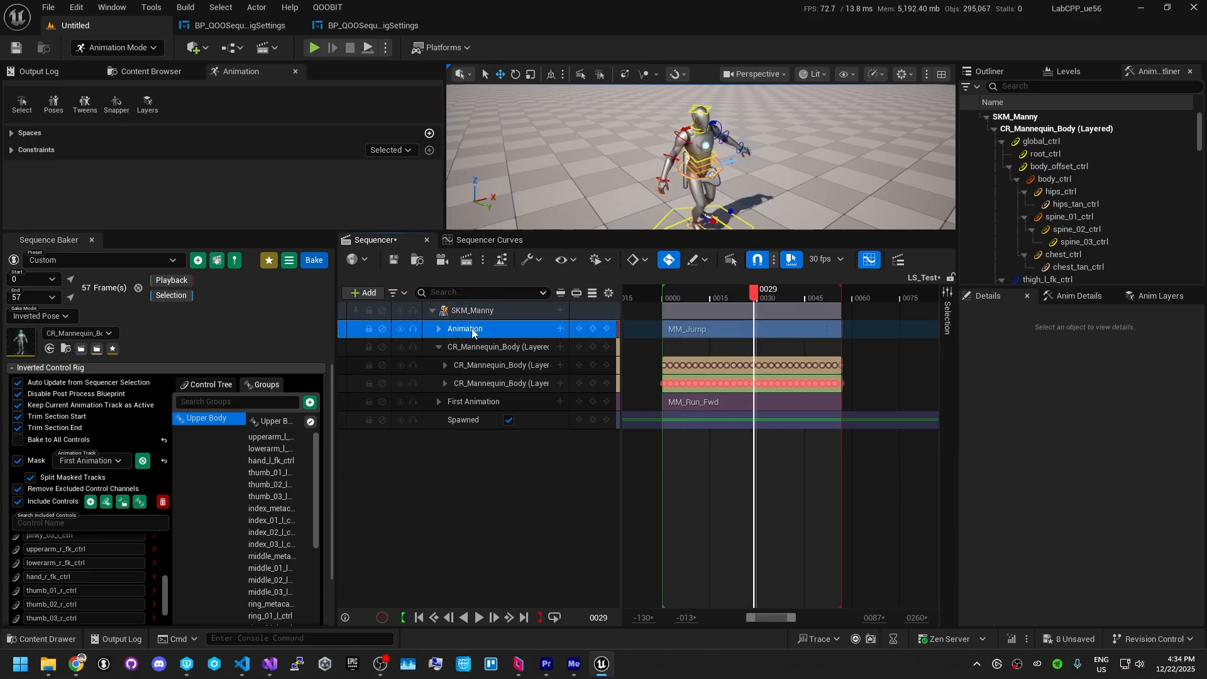
click(400, 328)
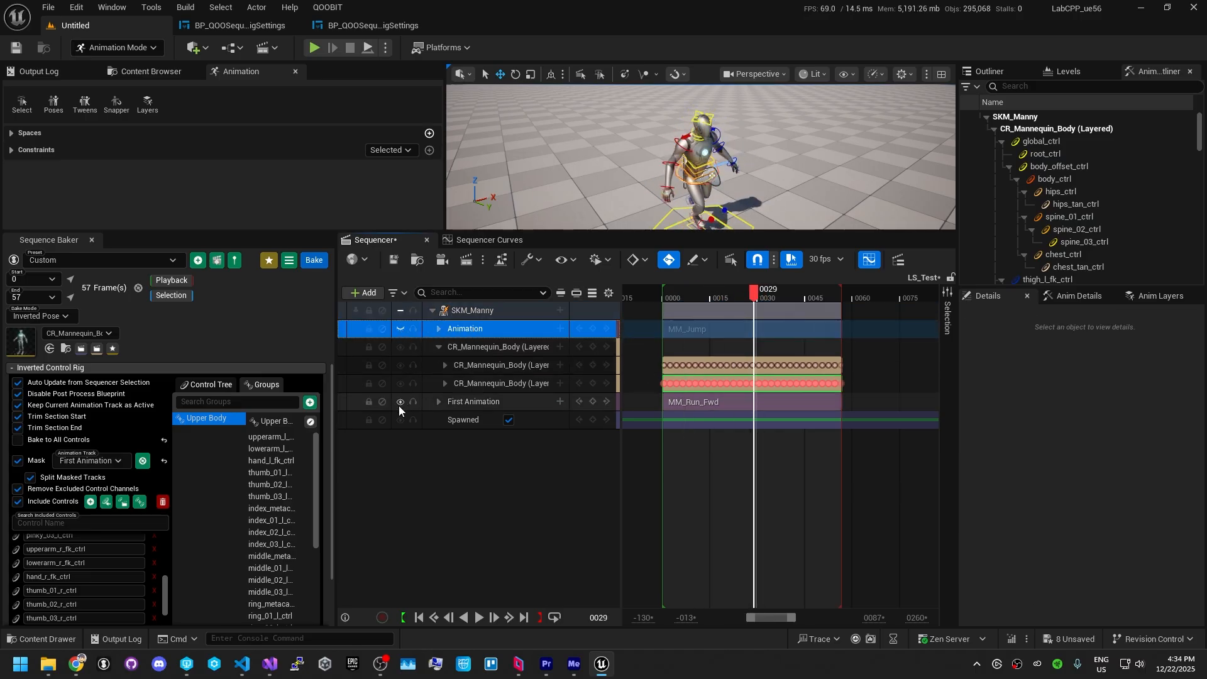
click(400, 401)
click(400, 383)
click(400, 364)
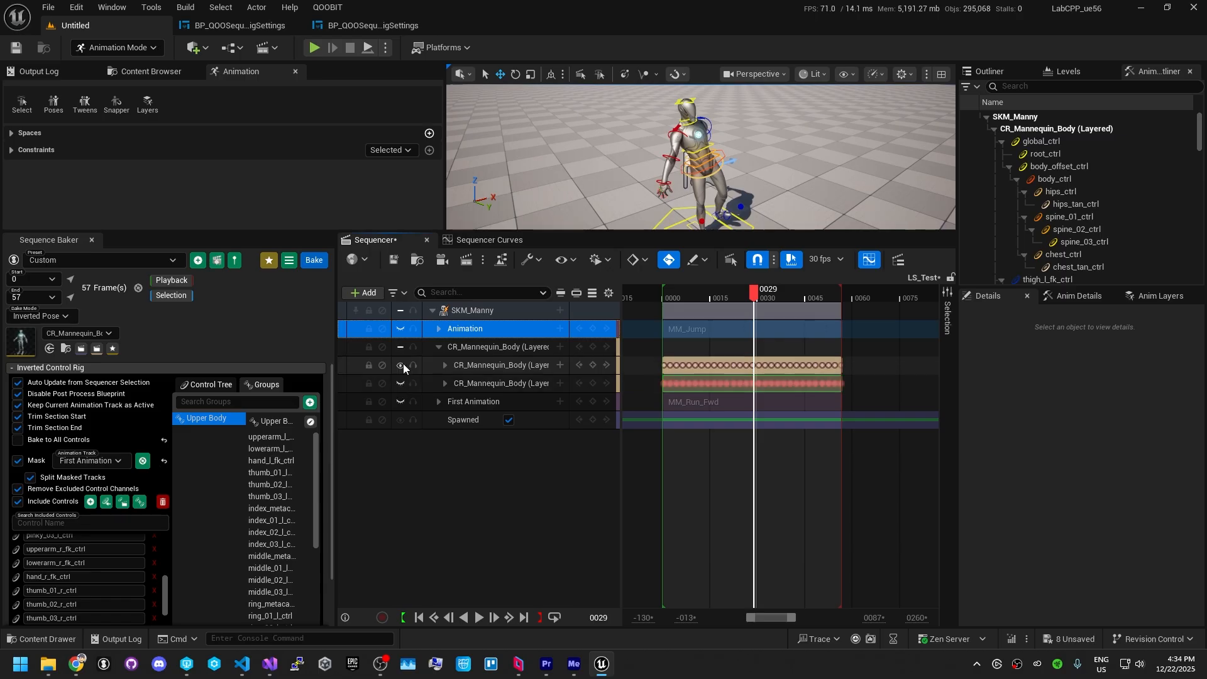
click(399, 402)
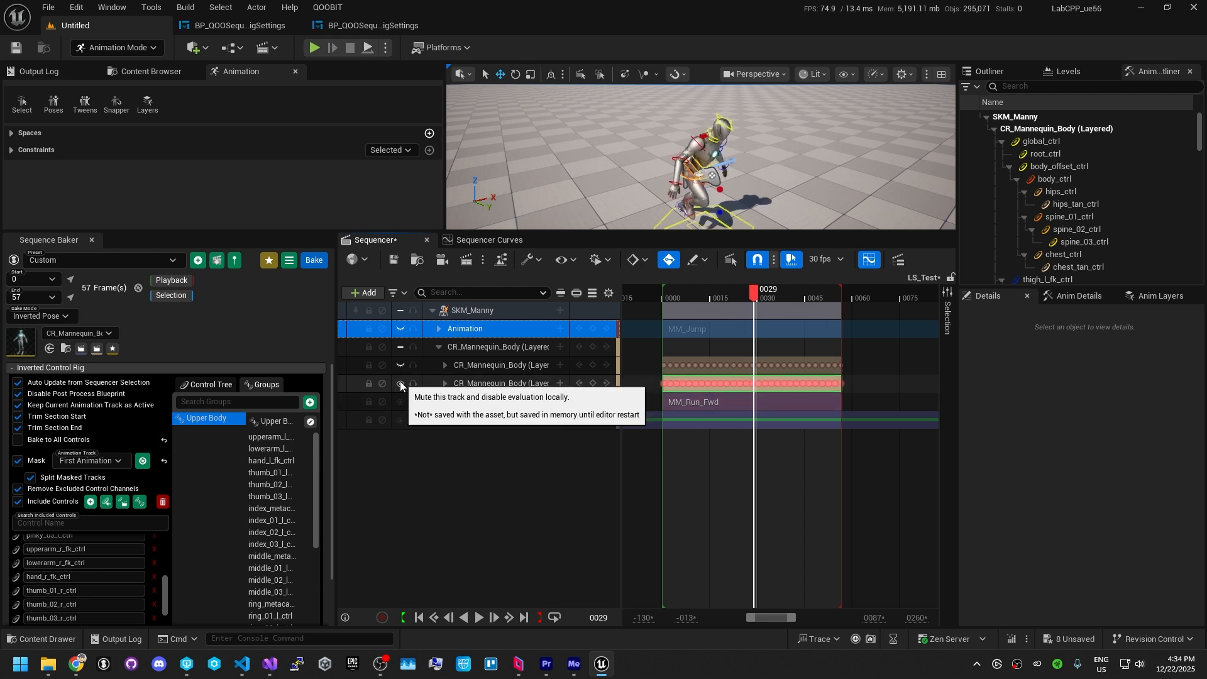
click(651, 291)
mouse_move(651, 291)
mouse_down()
mouse_move(816, 297)
mouse_move(680, 291)
mouse_move(770, 290)
mouse_move(850, 268)
mouse_move(649, 289)
mouse_up()
Step: Isolate the Animation track with the first split rig section by muting First Animation and the second section, and scrub to frame 10
click(405, 383)
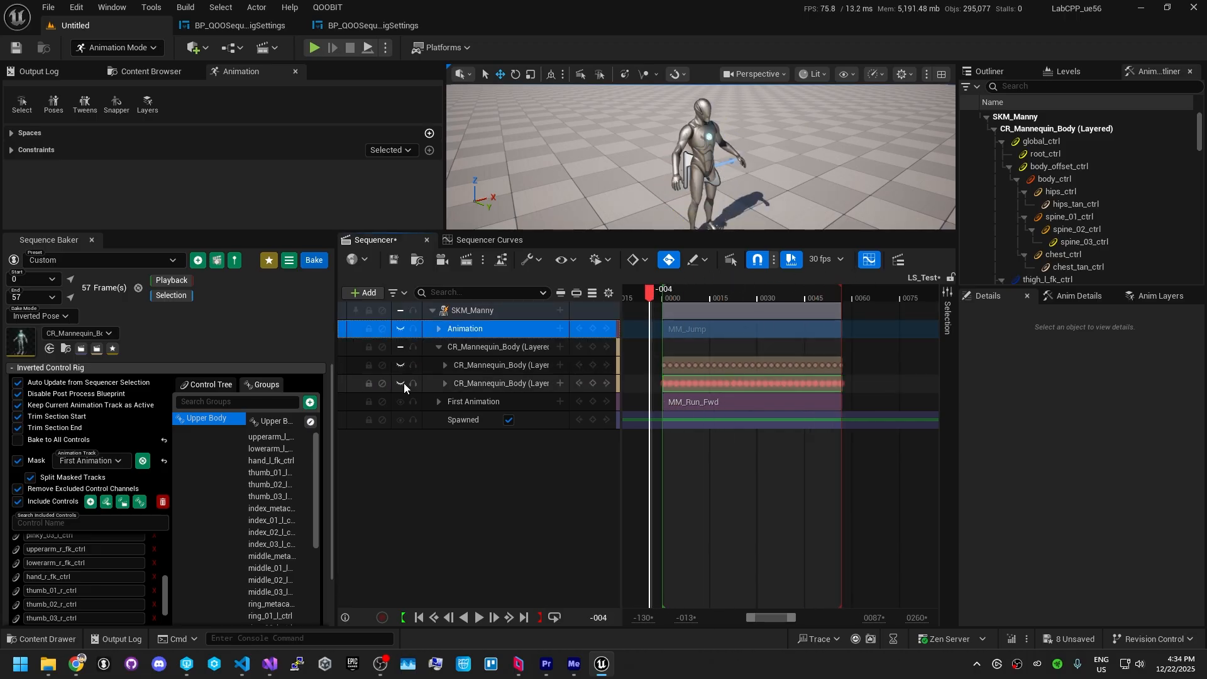
click(401, 329)
drag(674, 295, 722, 292)
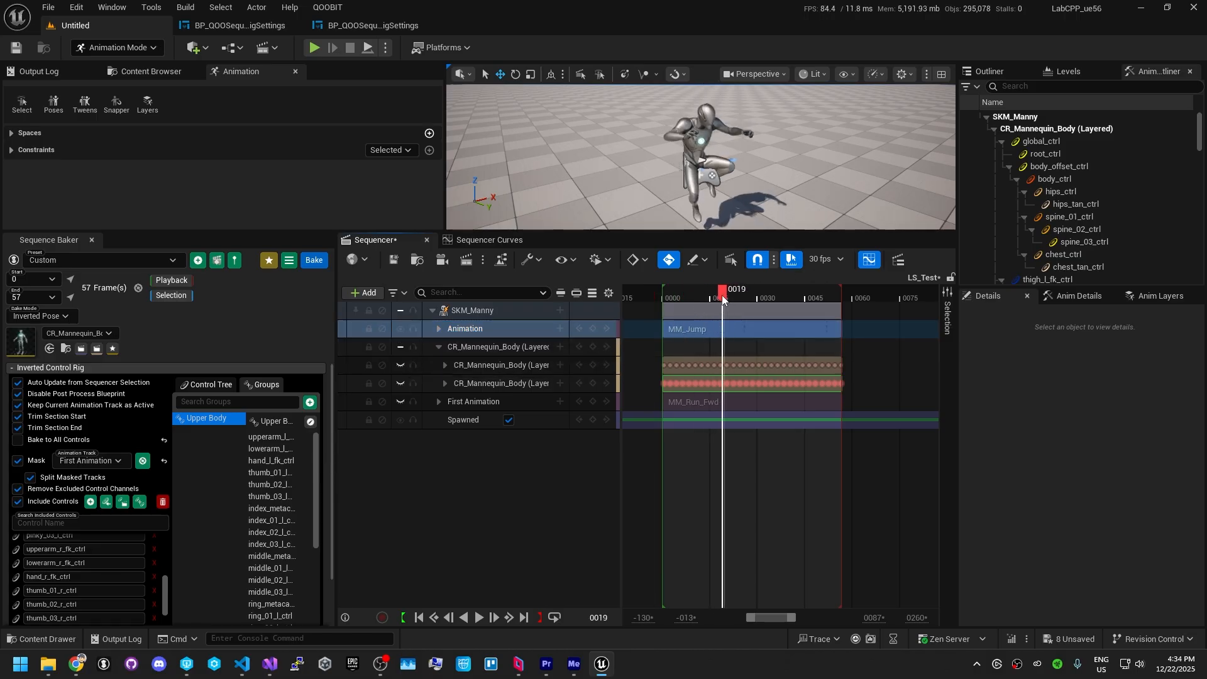
click(399, 366)
click(685, 301)
drag(685, 302, 734, 308)
click(400, 400)
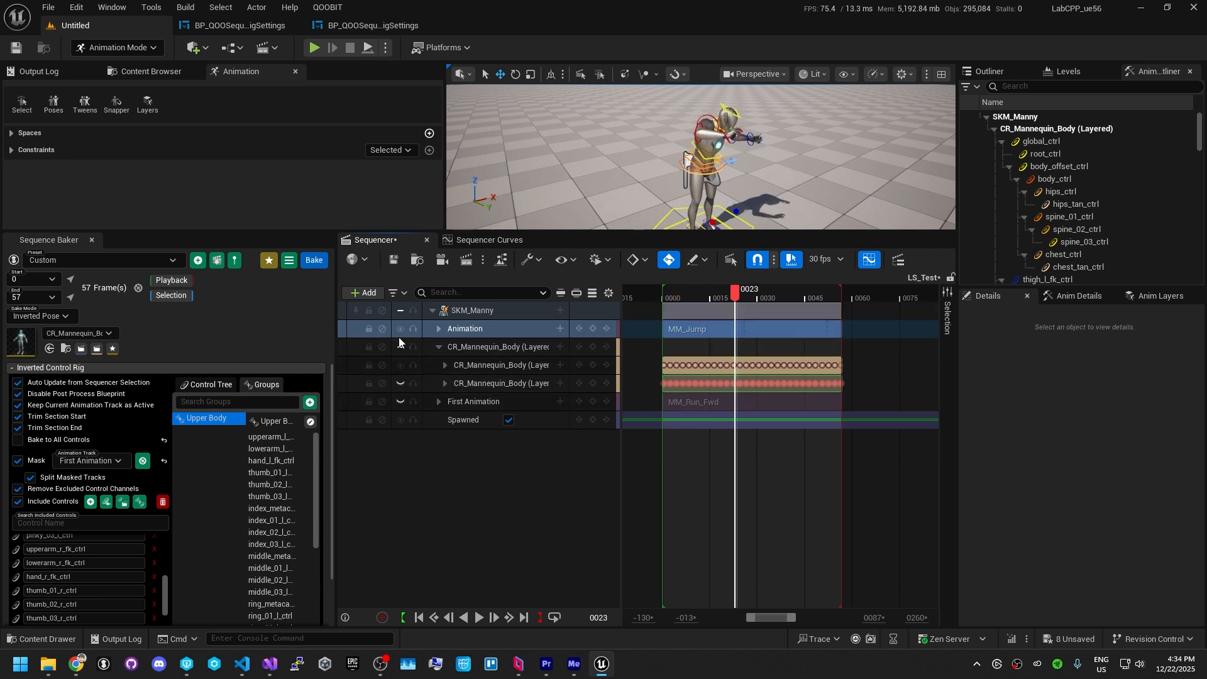
drag(670, 297, 695, 296)
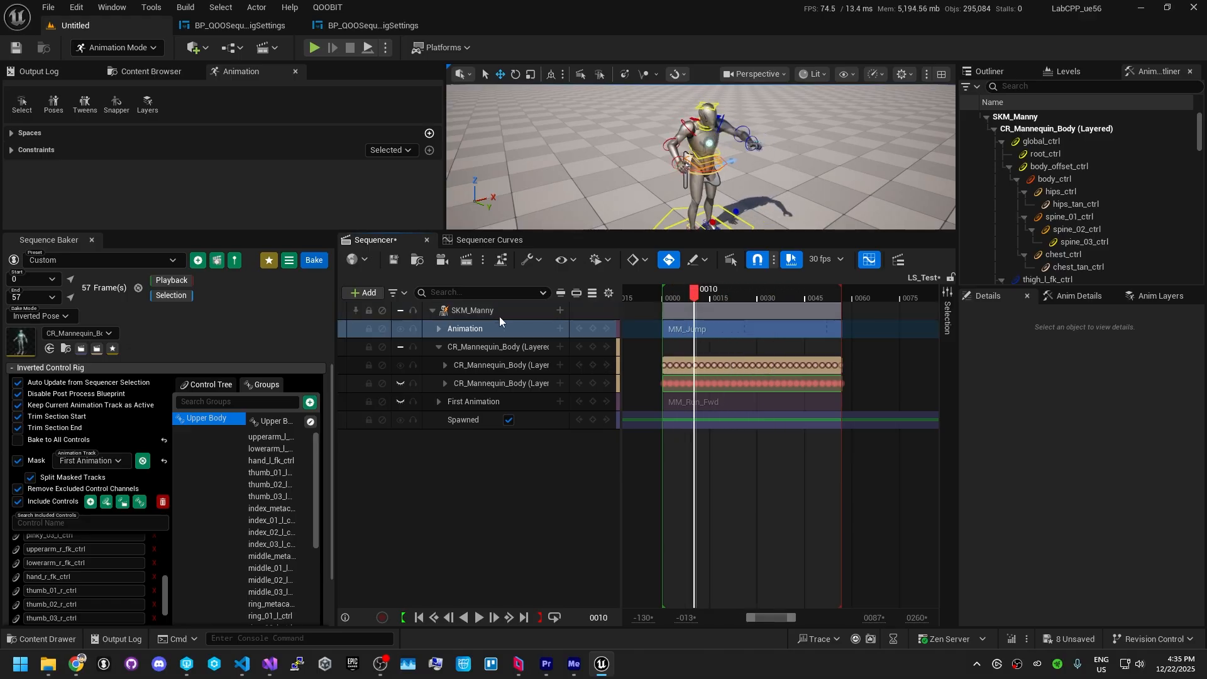
click(510, 364)
ctrl+click(489, 333)
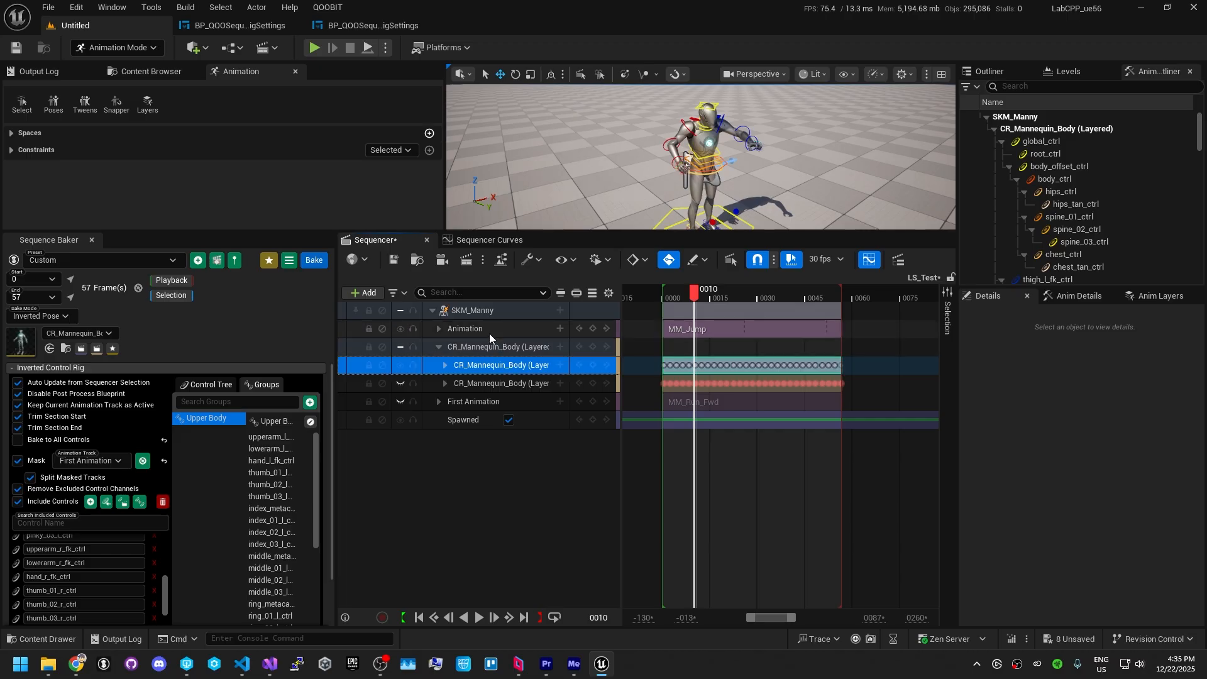
click(489, 333)
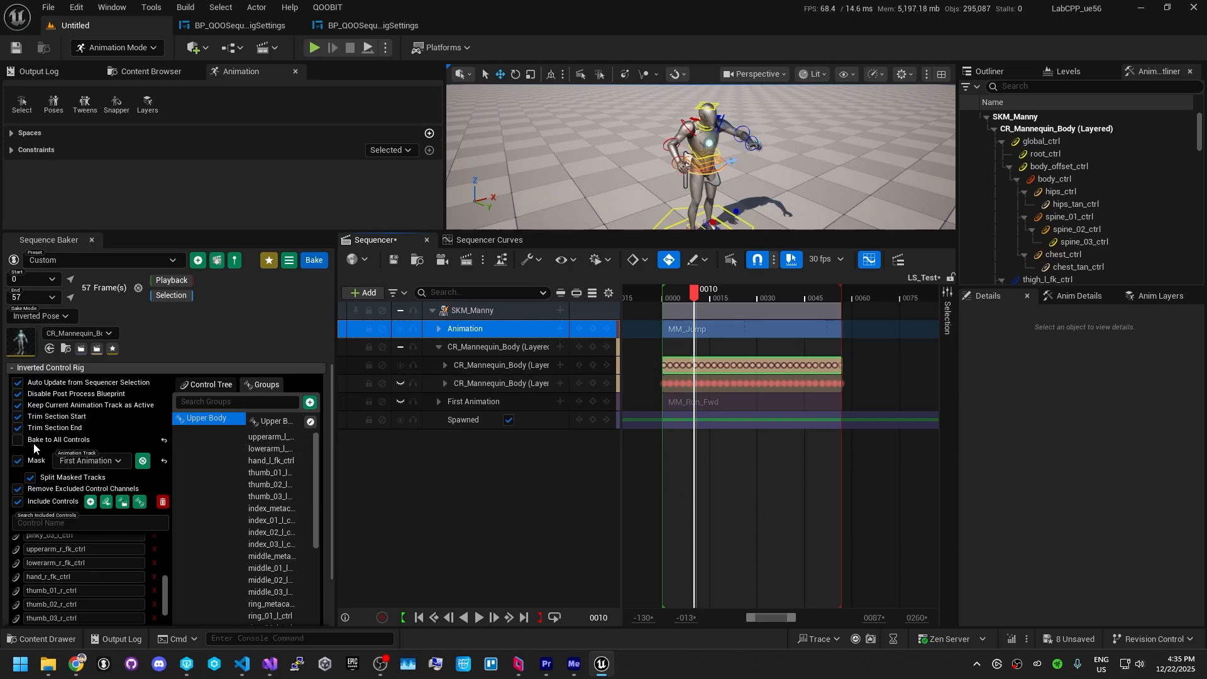
key(ctrl+z)
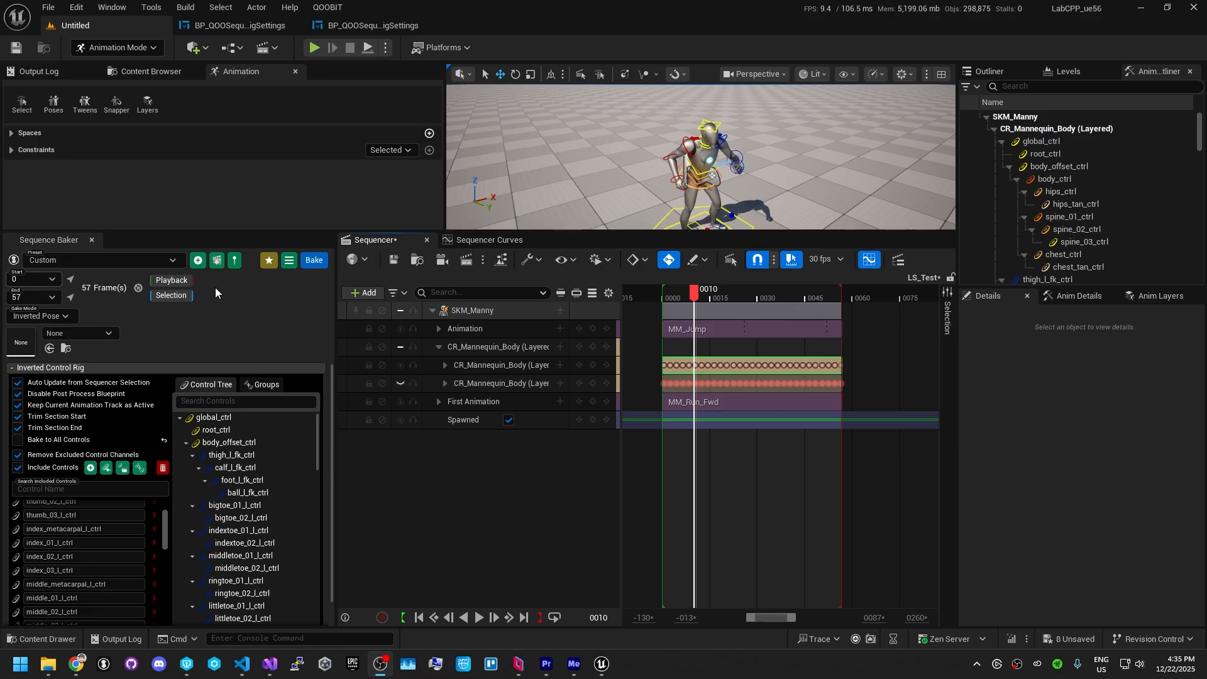
Step: Delete the masked CR_Mannequin_Body track and the Animation track containing MM_Jump
click(482, 347)
key(Delete)
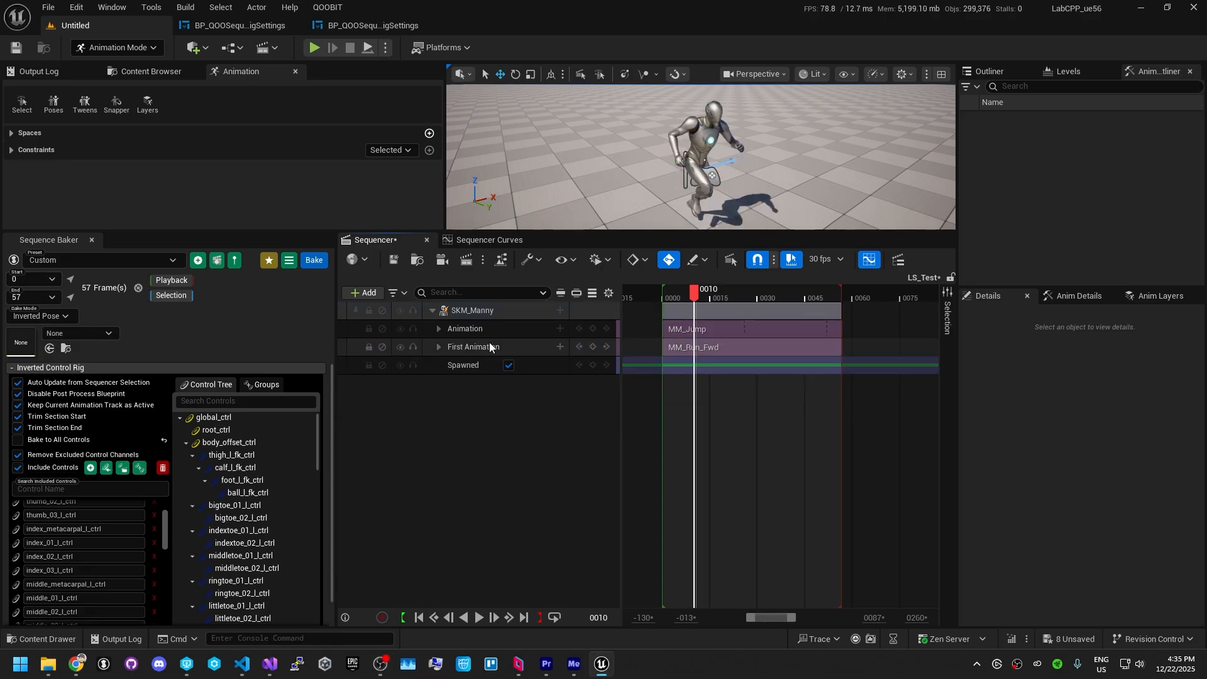
click(470, 336)
key(Delete)
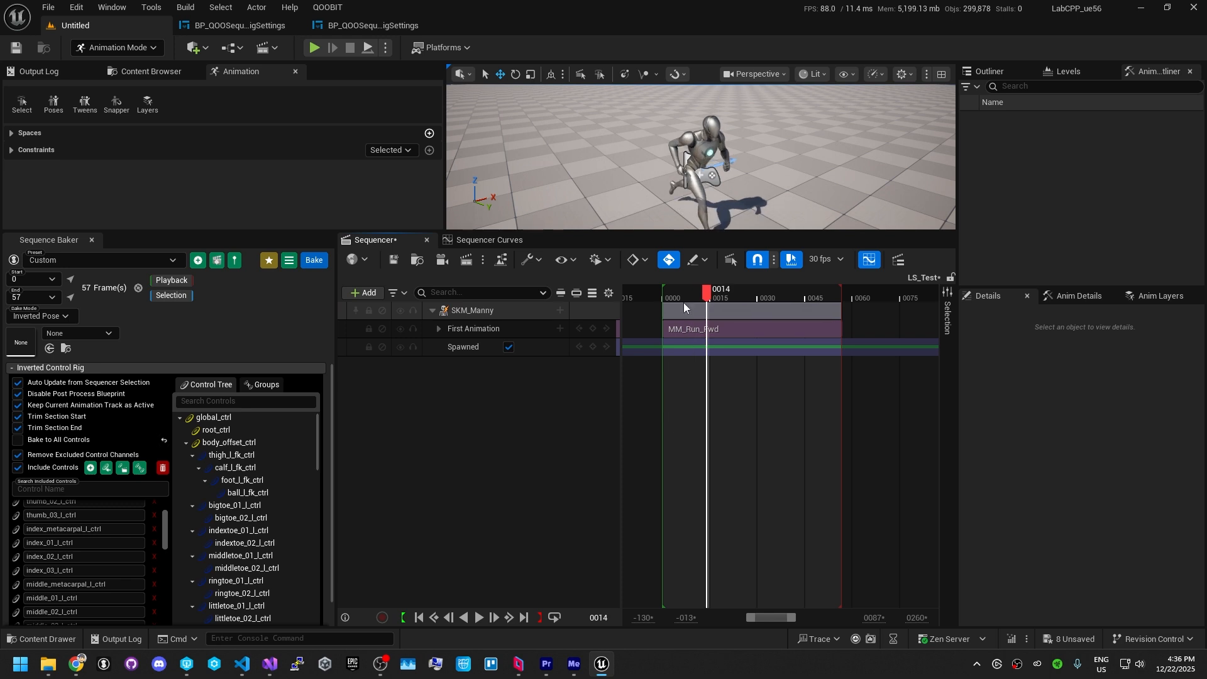
Step: Select SKM_Manny and set the bake range to a timeline selection from frame 15 to 30
click(477, 314)
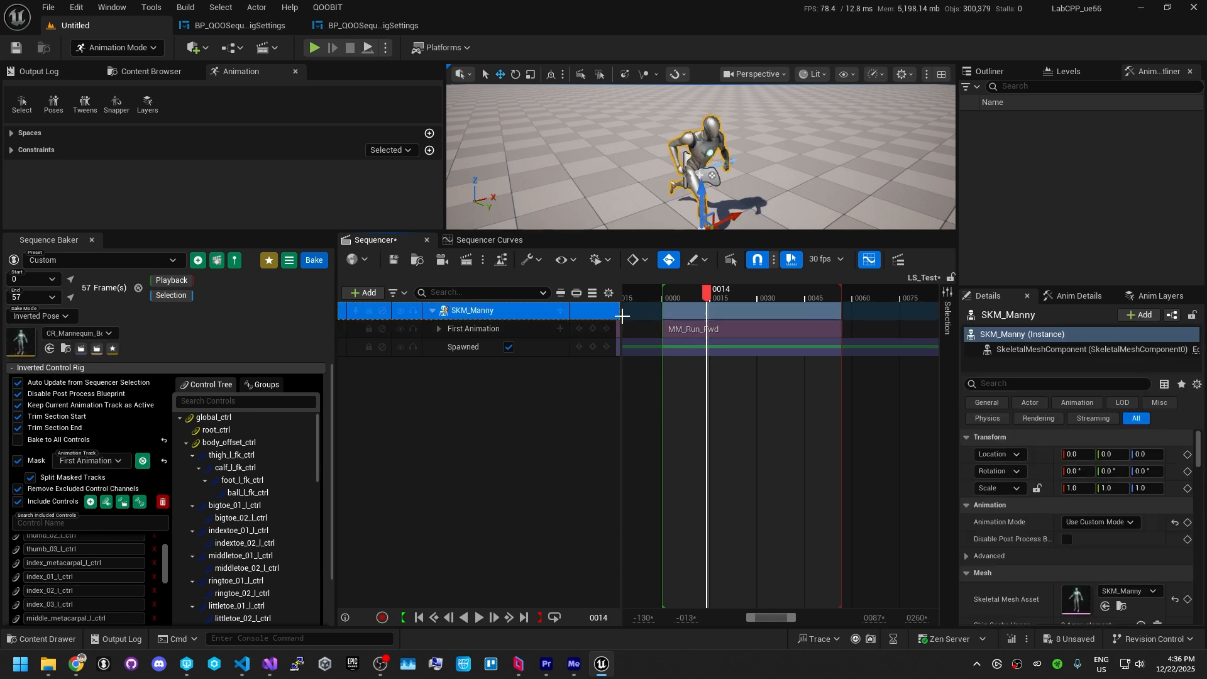
drag(692, 303, 759, 295)
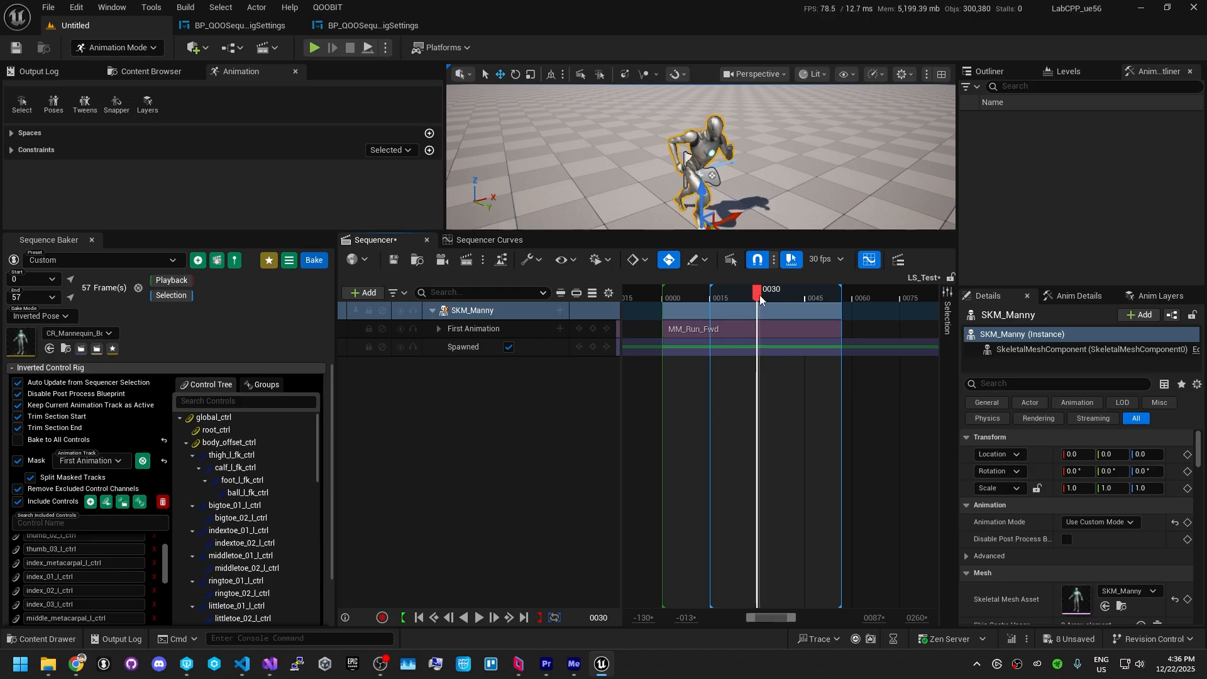
click(179, 298)
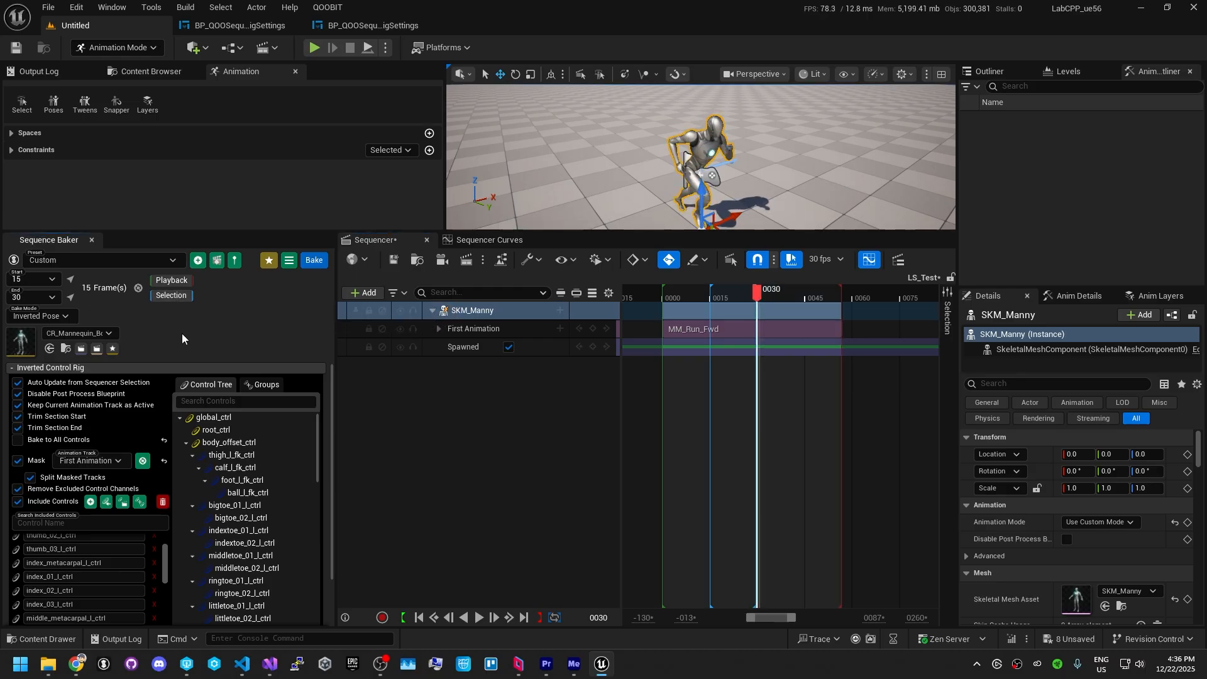
Step: Enable Bake to All Controls and bake SKM_Manny to the layered CR_Mannequin_Body rig over the selected range
click(469, 312)
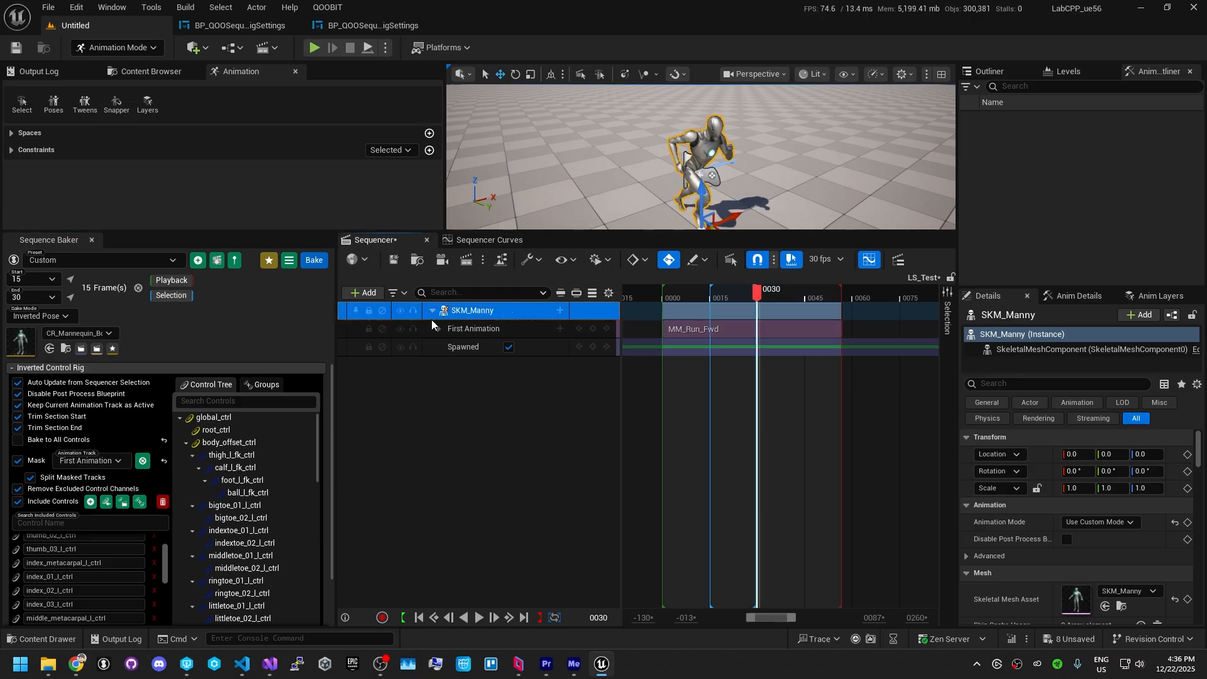
click(17, 439)
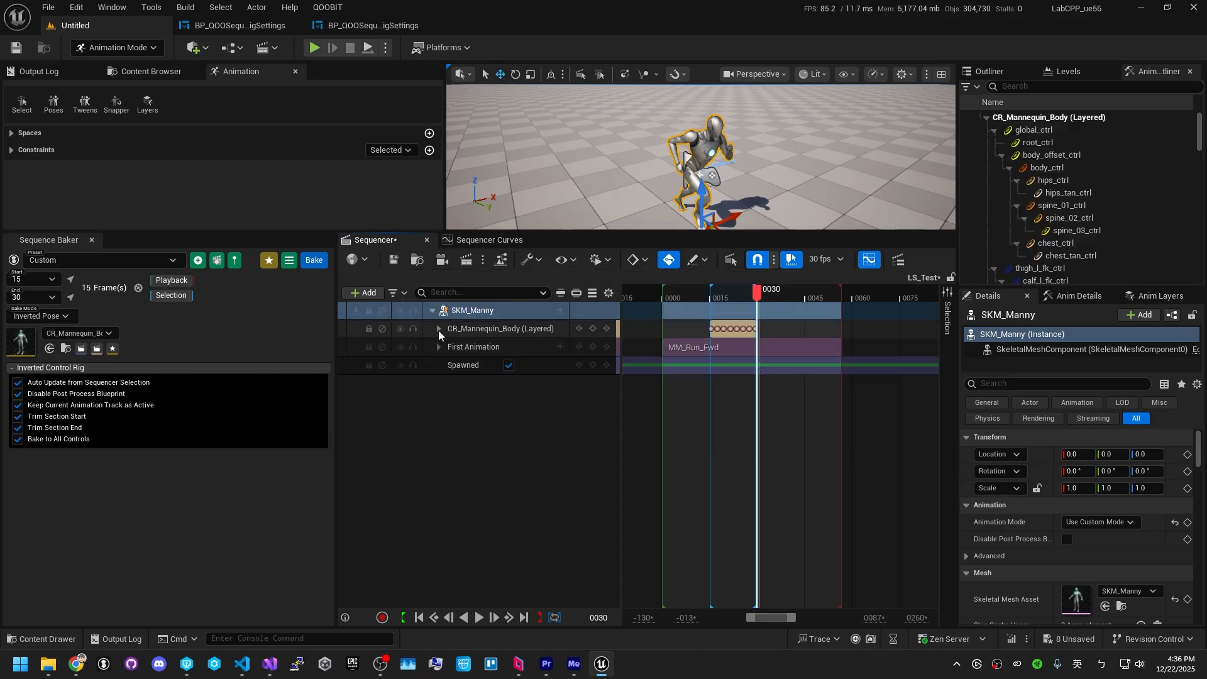
Step: Inspect the baked control keys of the CR_Mannequin_Body track and scrub the timeline before, through and past the trimmed section
click(439, 329)
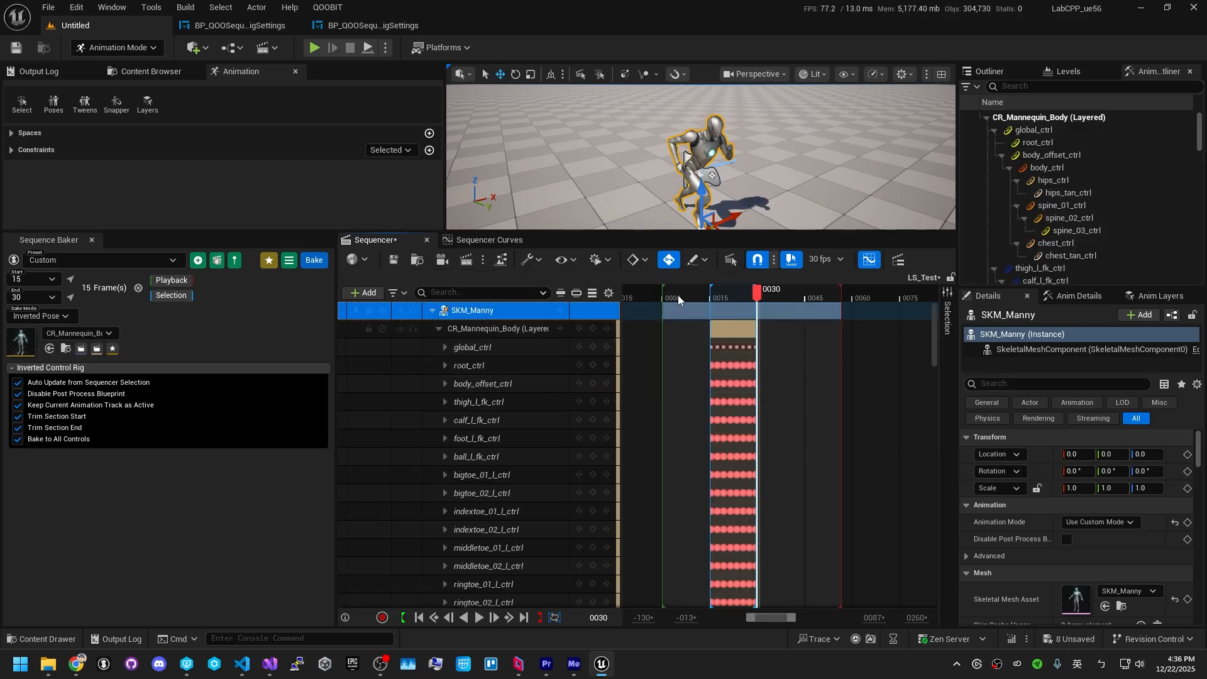
mouse_move(668, 290)
mouse_down()
mouse_move(775, 296)
mouse_move(700, 317)
mouse_move(704, 290)
mouse_move(668, 292)
mouse_move(677, 292)
mouse_up()
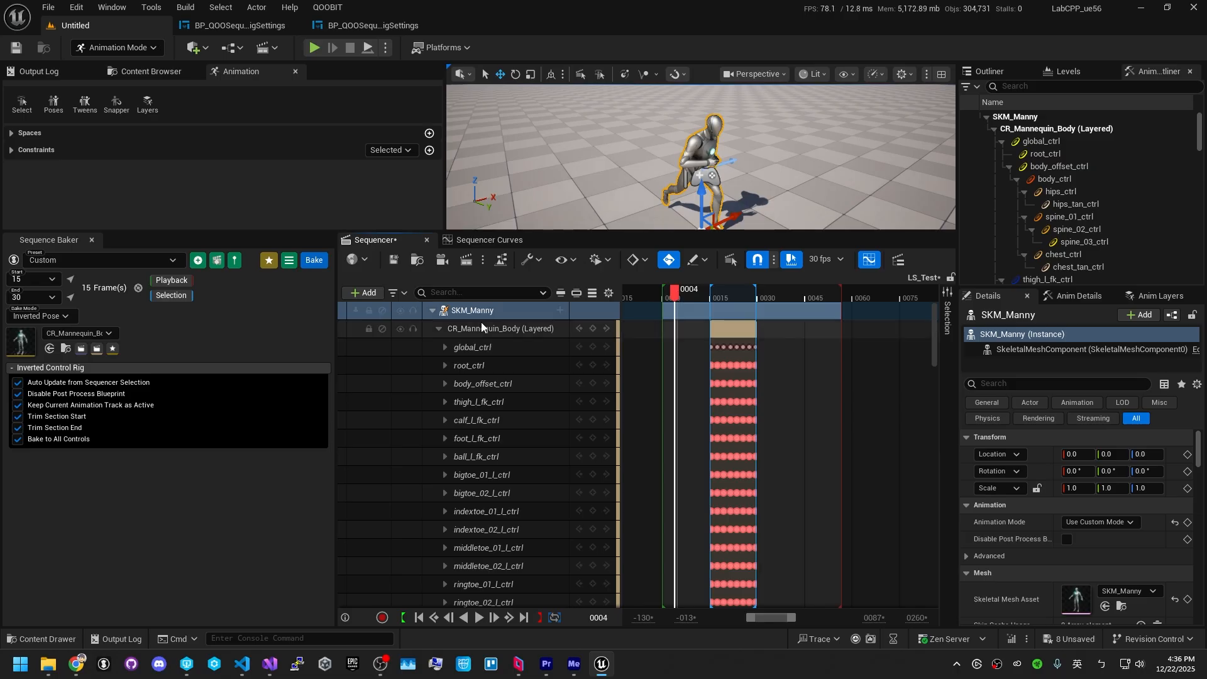
scroll(638, 330, down, 2)
scroll(695, 350, up, 2)
click(439, 329)
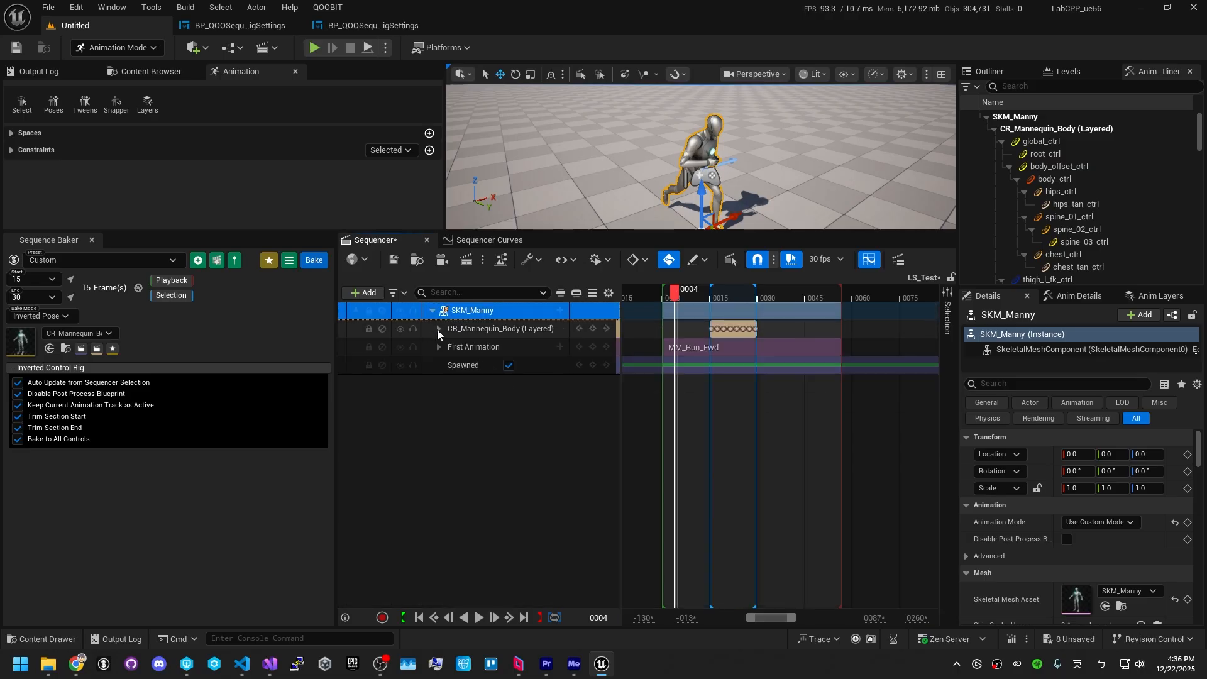
drag(670, 295, 790, 296)
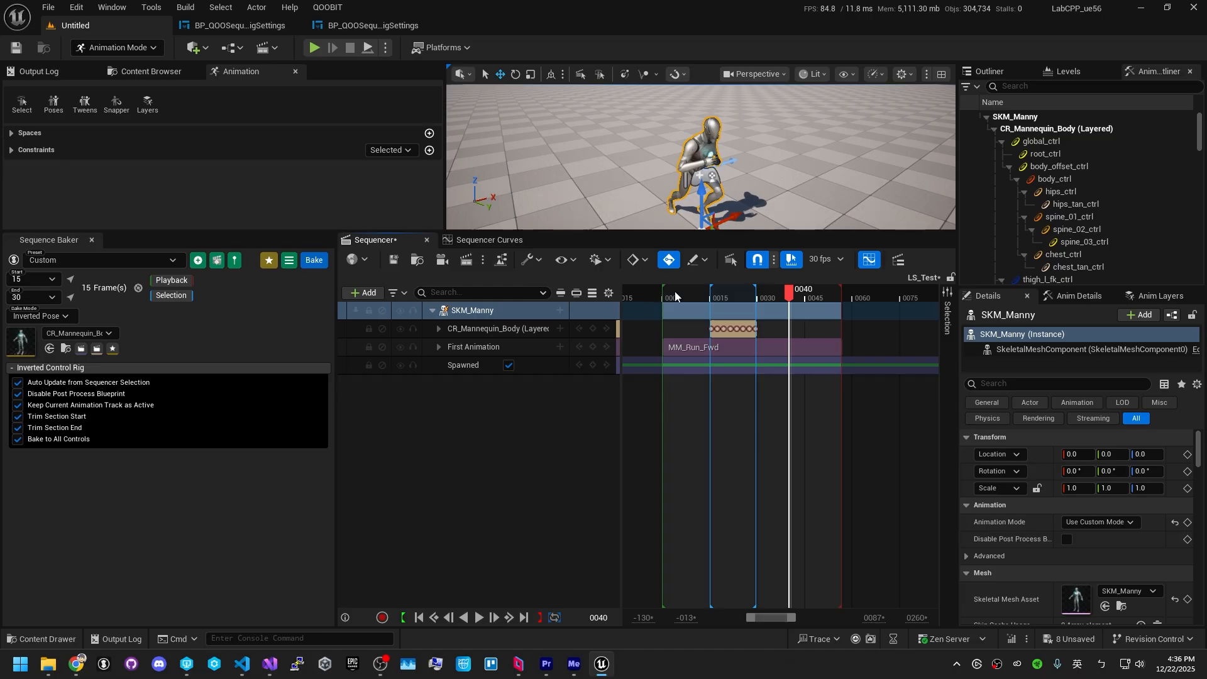
drag(667, 294, 692, 294)
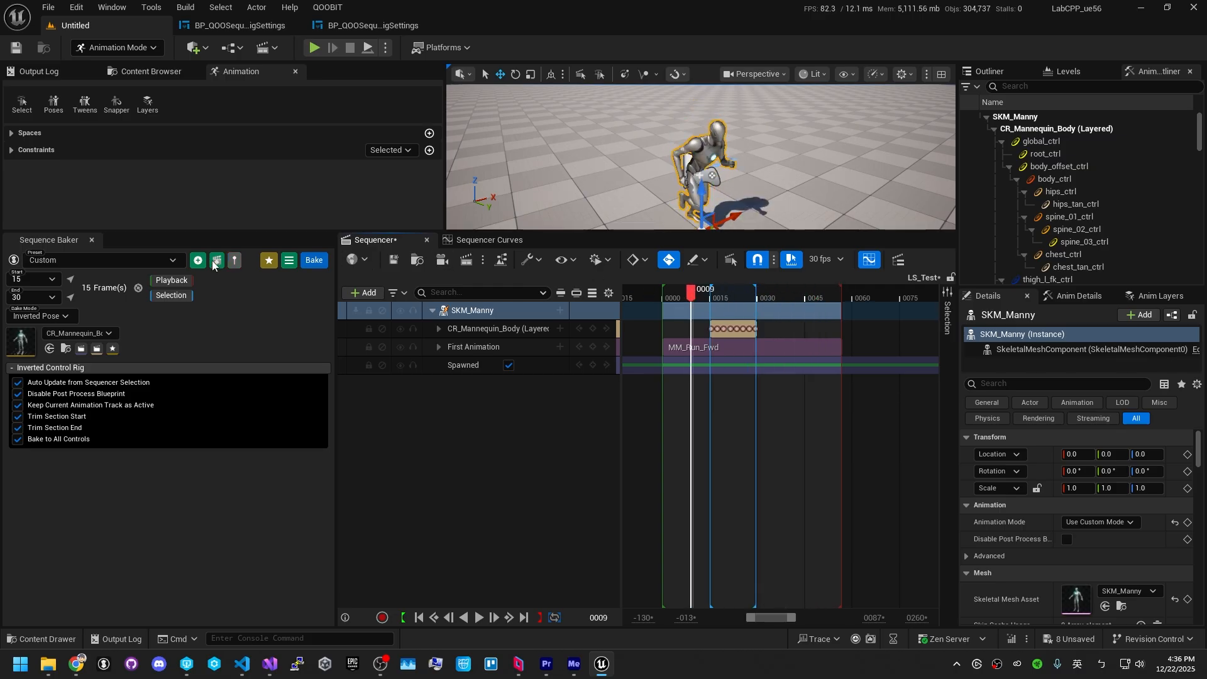